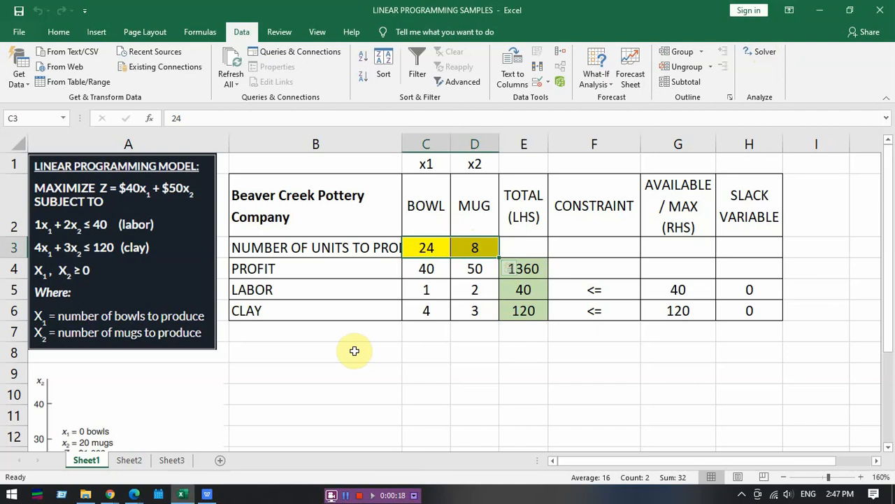
Label cells B8 and B9 below the table as x1 and x2
left_click(410, 352)
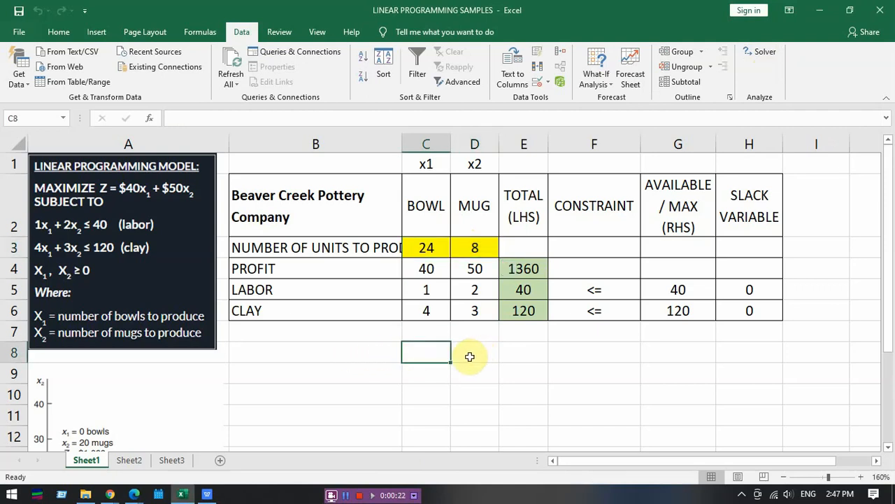
left_click(387, 350)
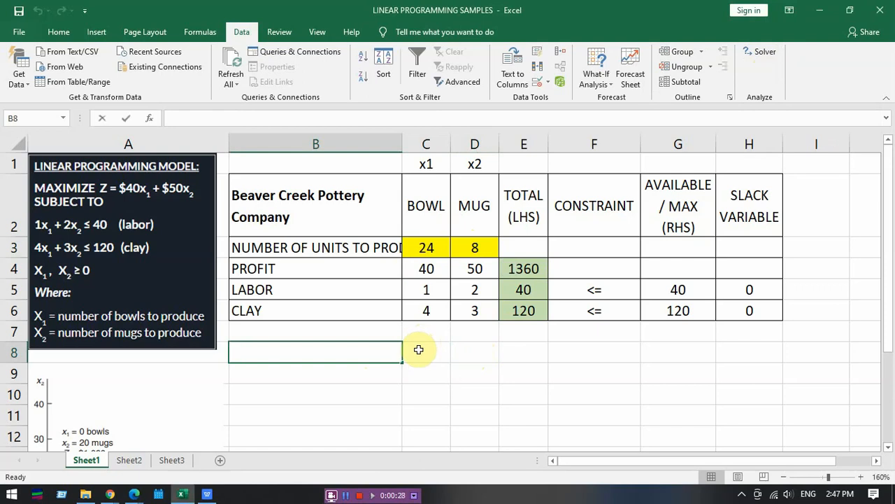
type("x1")
key("Return")
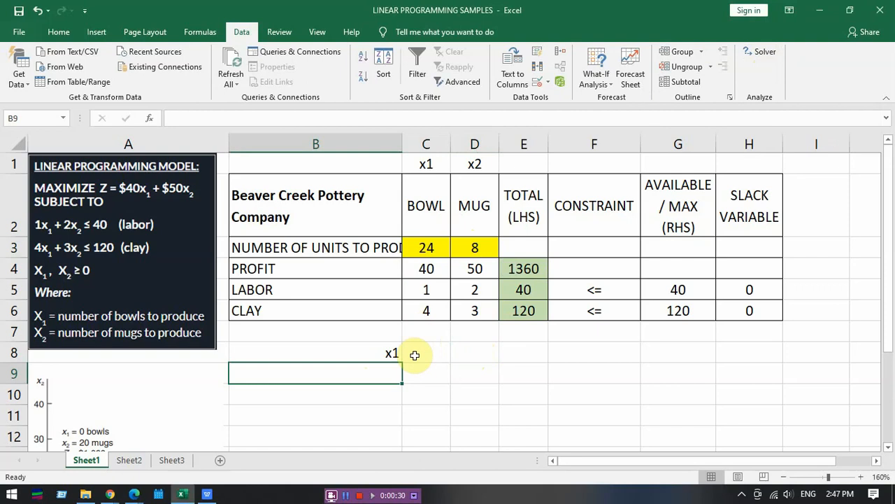
type("x2")
key("Return")
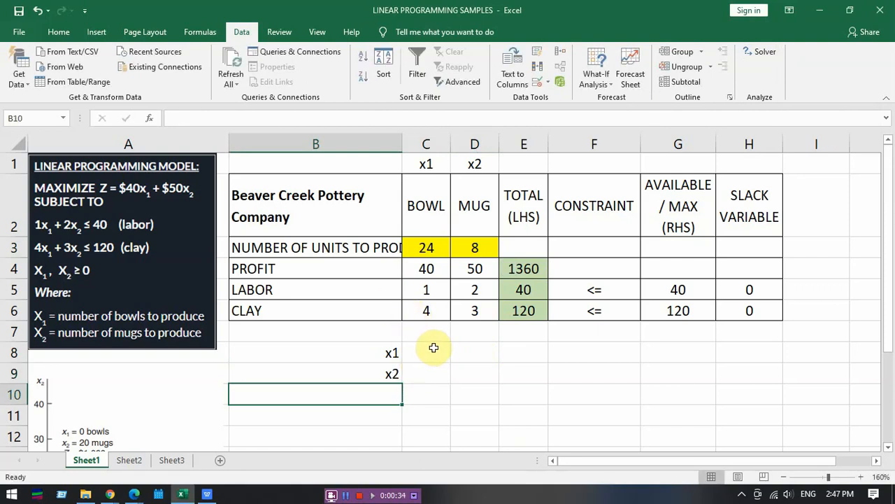
Calculate x1 and x2 in C8:C9 with the array formula =MMULT(MINVERSE(C5:D6),G5:G6)
left_click_drag(427, 348, 471, 353)
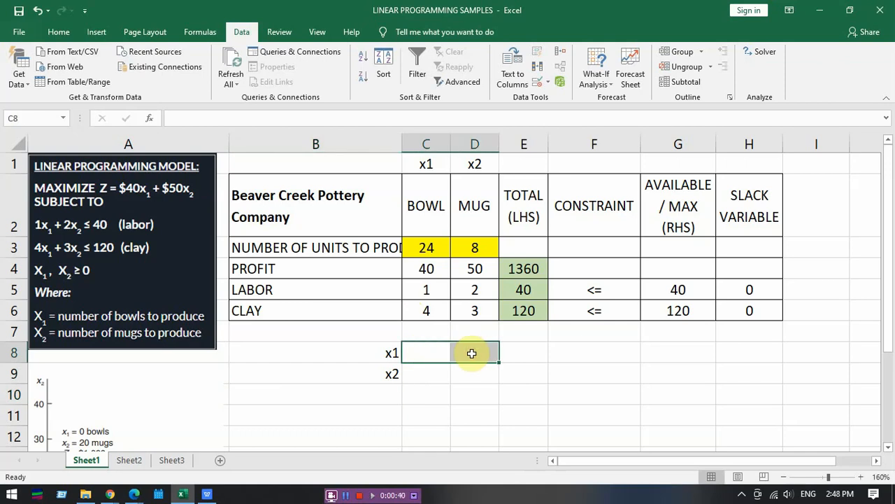
left_click(435, 353)
left_click_drag(435, 354, 434, 369)
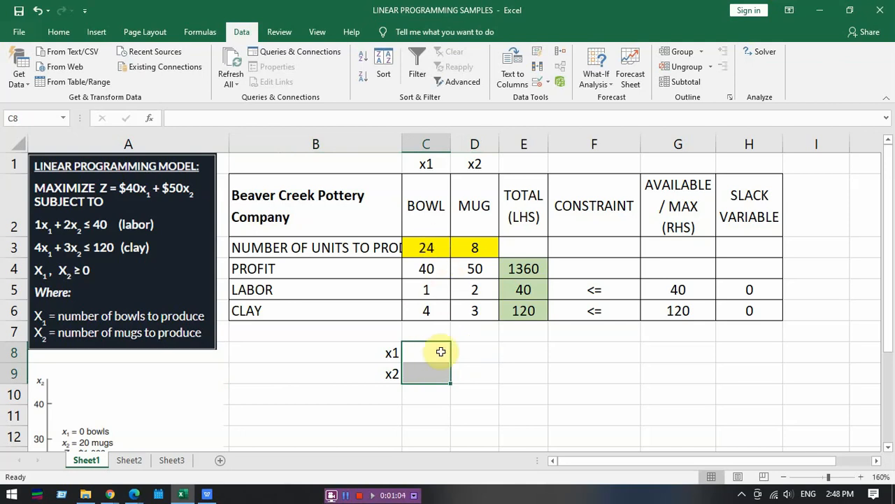
left_click_drag(437, 350, 434, 368)
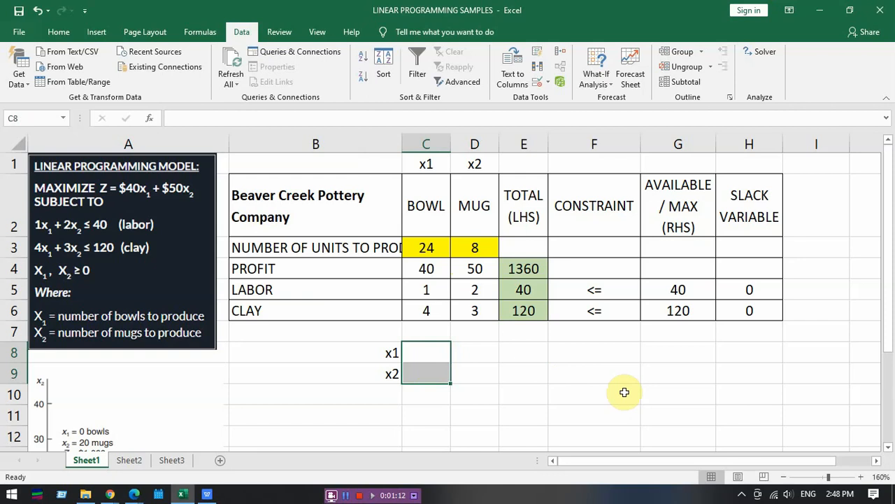
type("=")
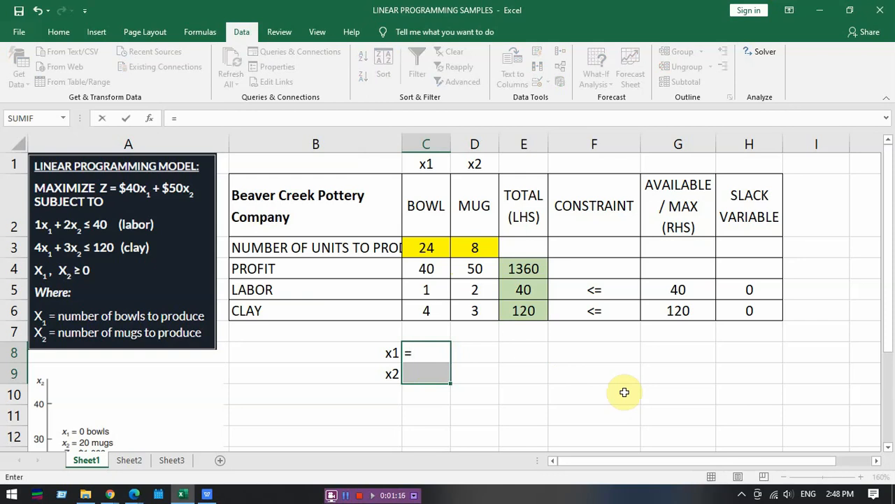
type("m")
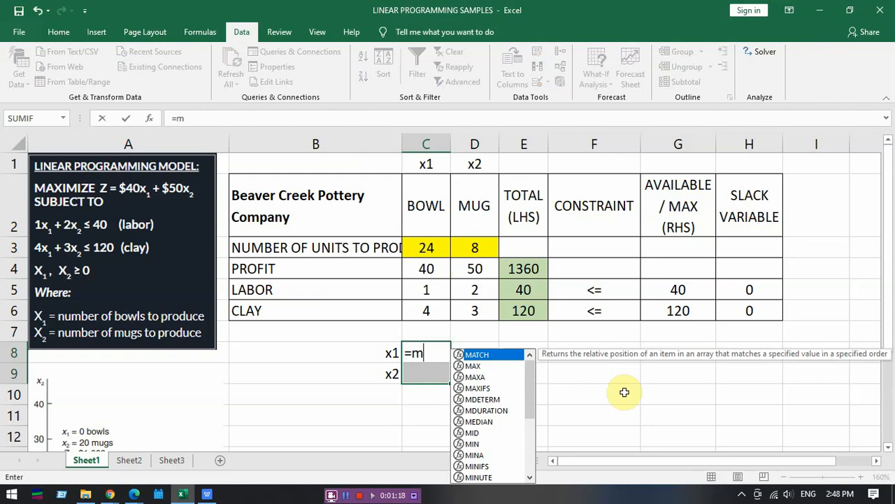
type("mult")
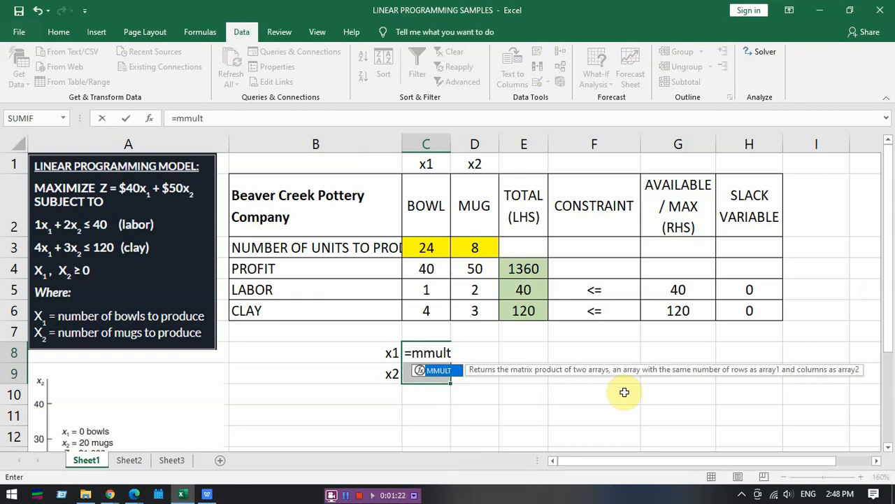
type("(")
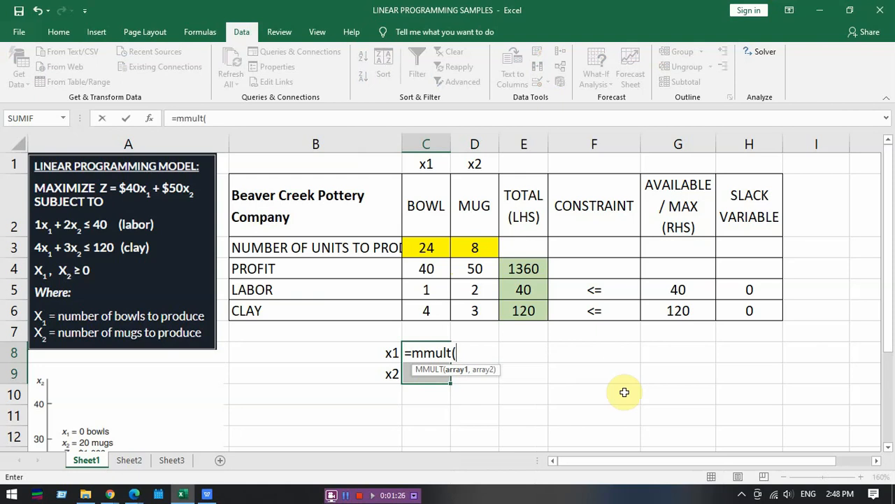
type("mi")
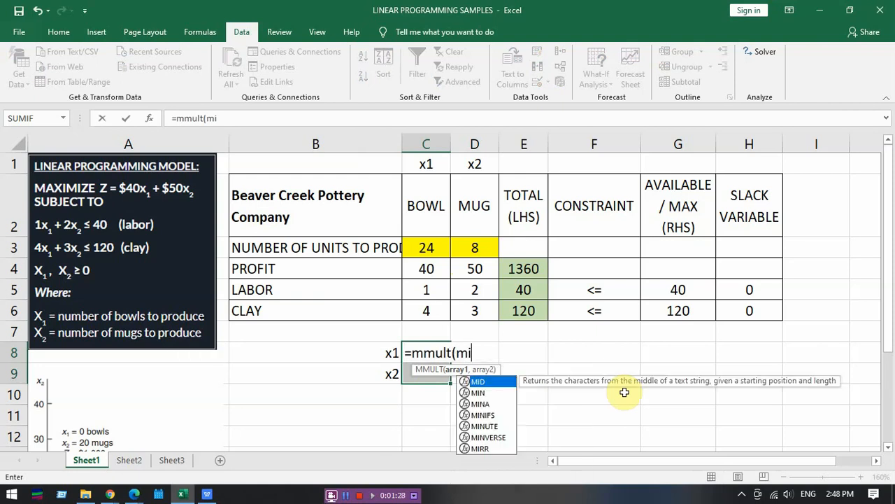
type("nverse")
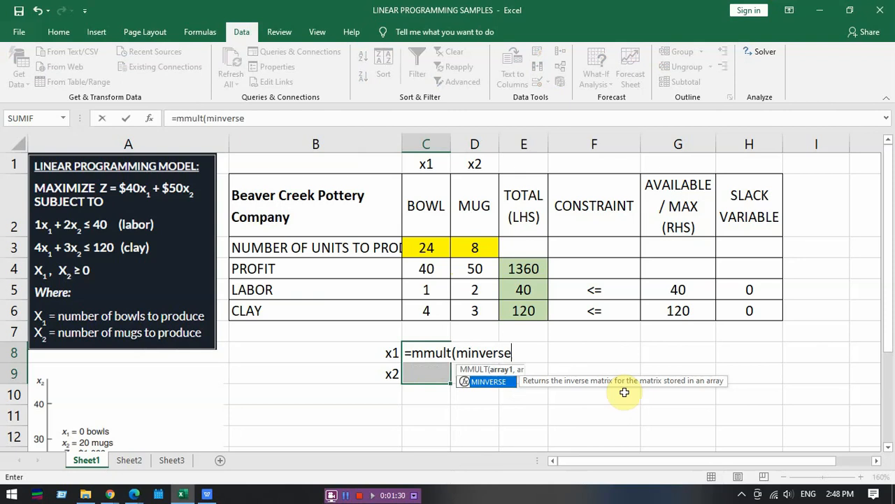
type("(")
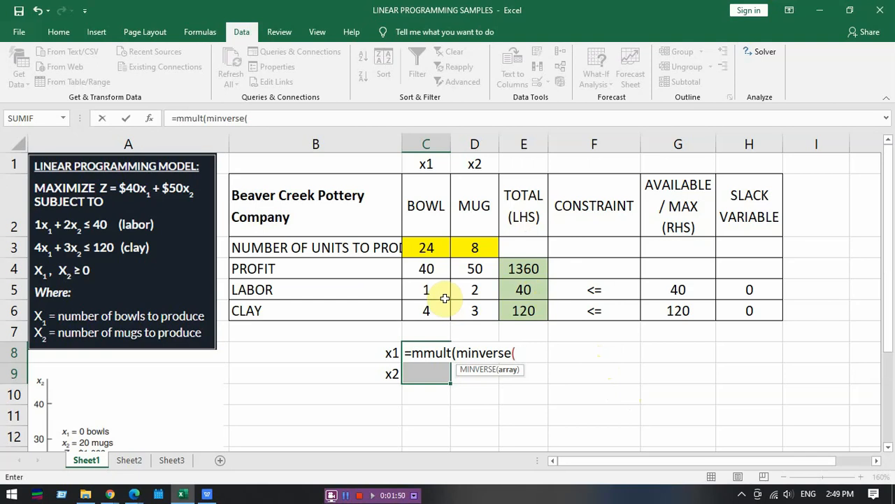
left_click_drag(427, 287, 475, 316)
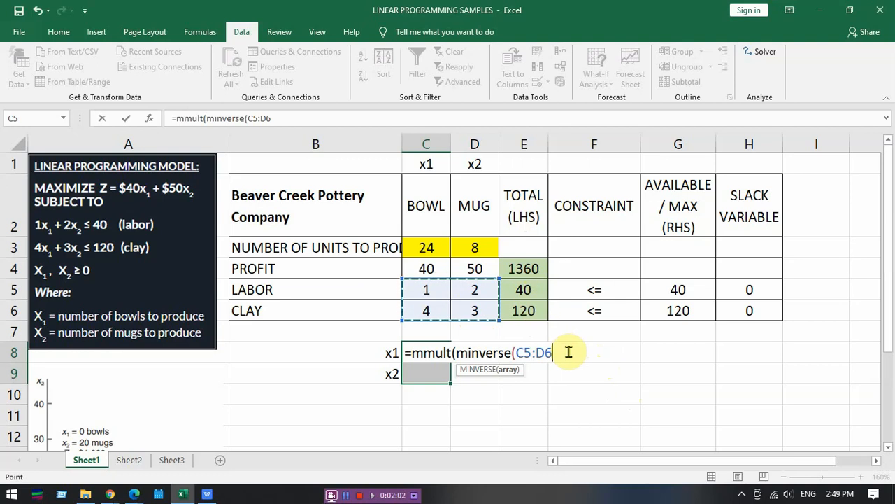
type("),")
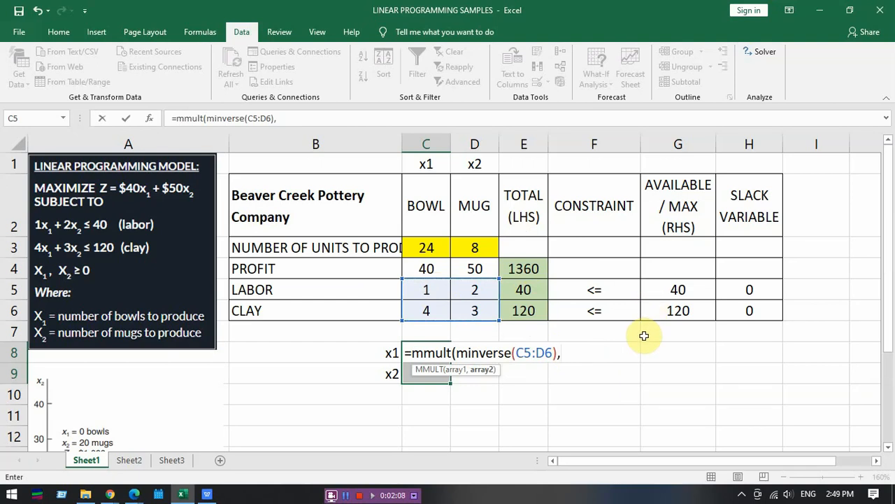
left_click_drag(679, 288, 688, 319)
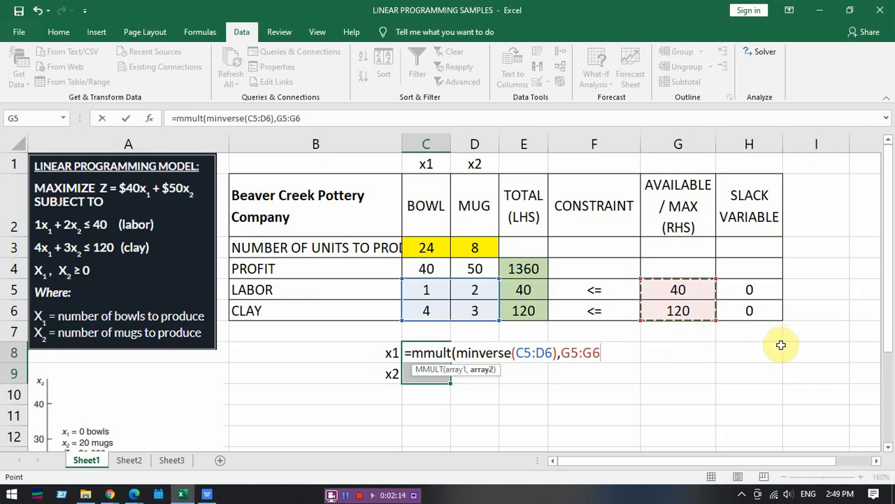
type(")")
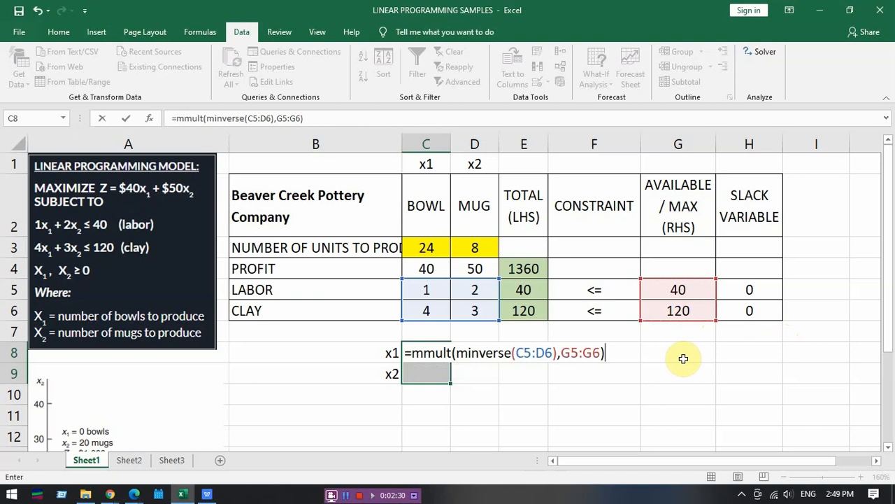
key("ctrl+shift+Return")
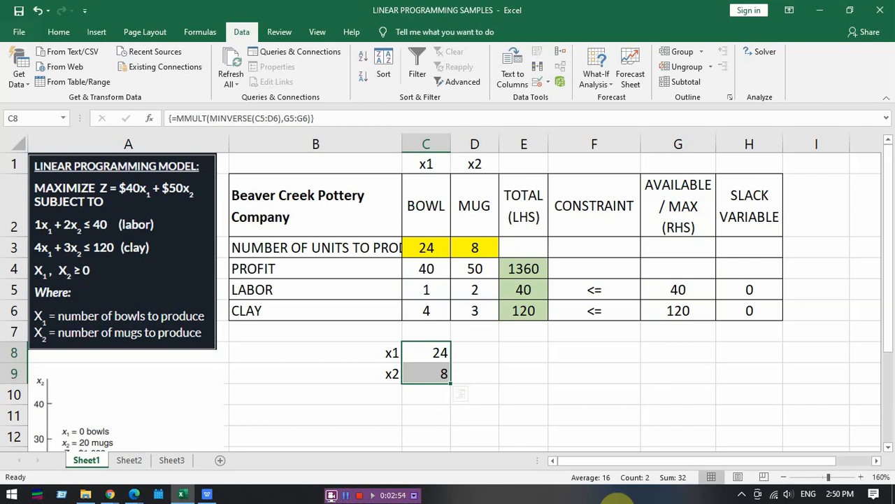
Try to move the x2 result from C9 to D8
left_click(485, 375)
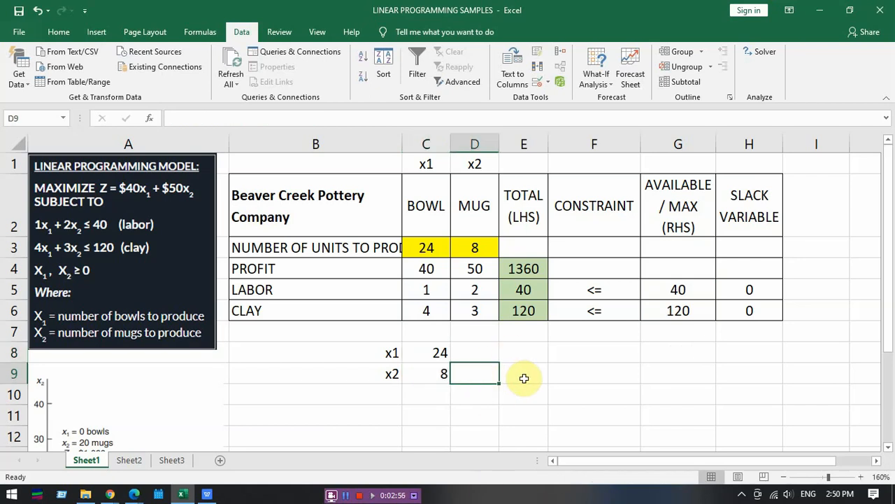
left_click(433, 374)
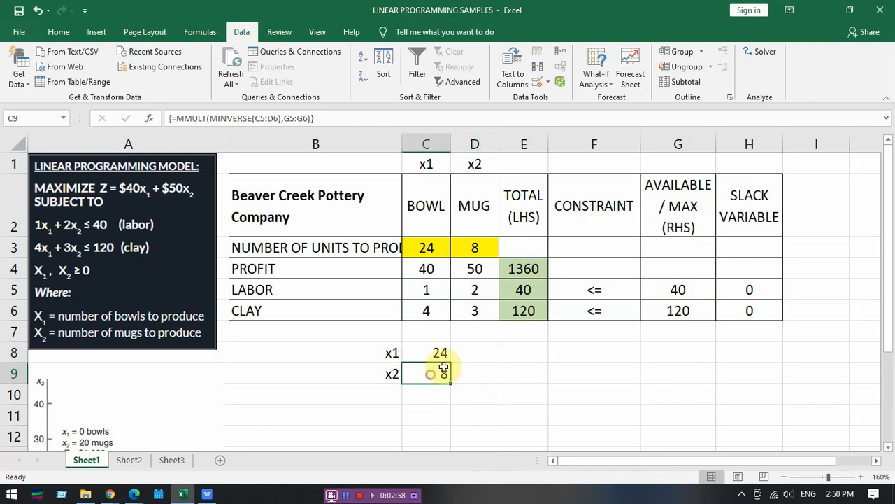
left_click(490, 355)
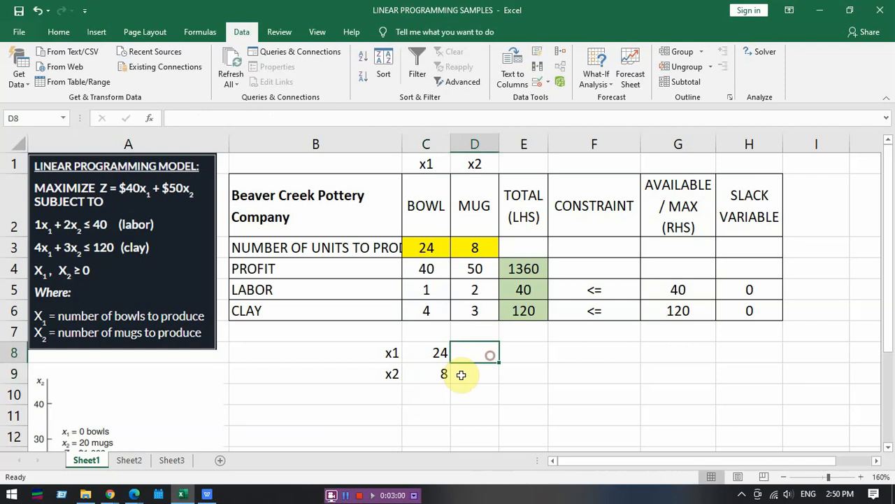
left_click(423, 377)
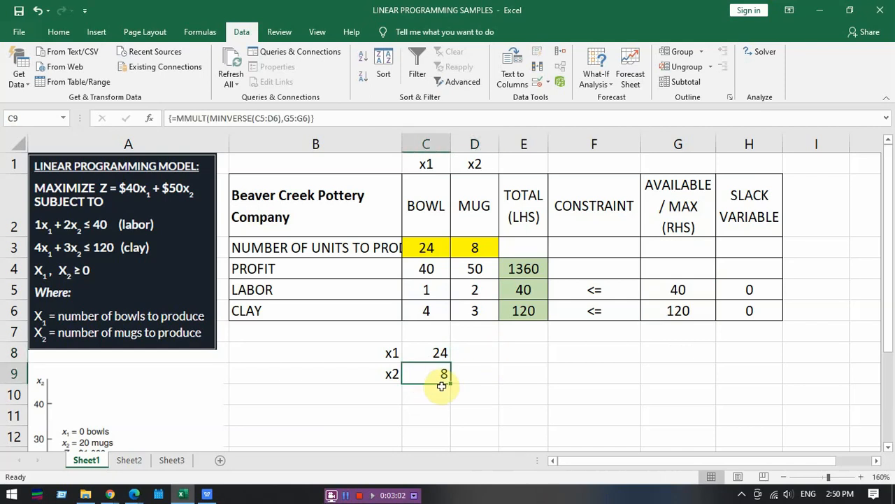
left_click_drag(442, 384, 475, 357)
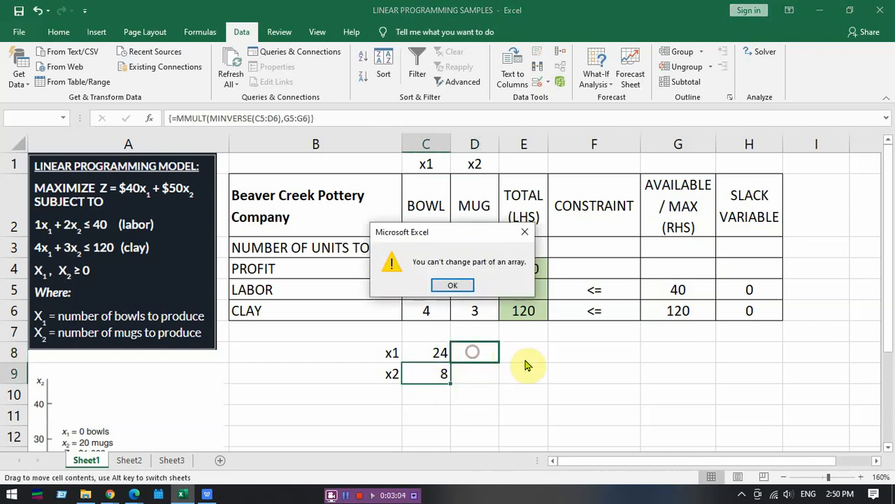
left_click(468, 284)
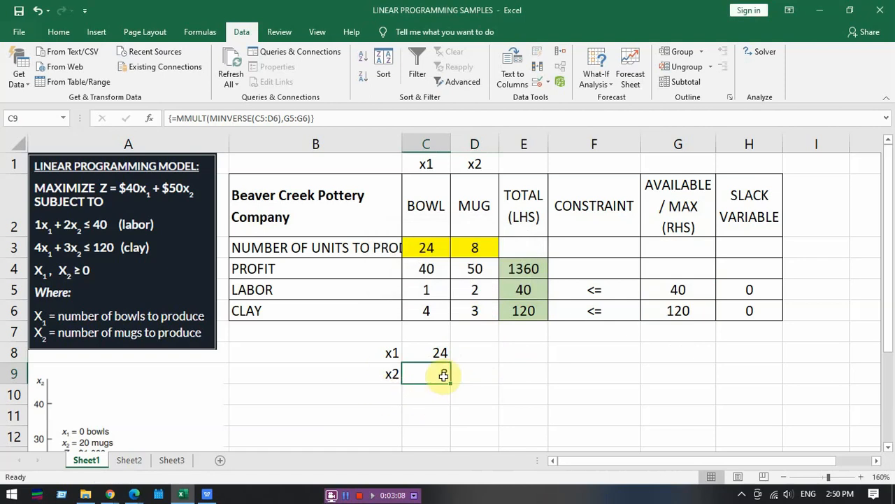
Compare the x1 and x2 results in C8:C9 with the corner points on the feasible-region graph below the model
left_click(431, 353)
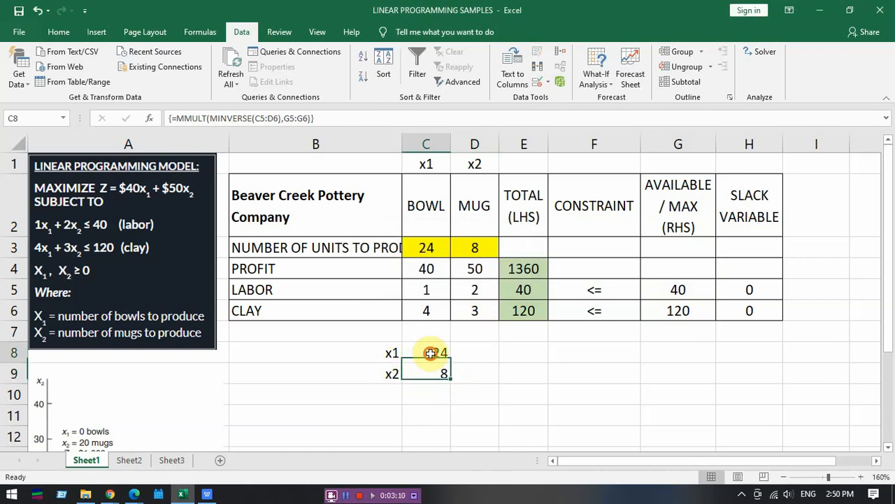
left_click_drag(431, 353, 437, 374)
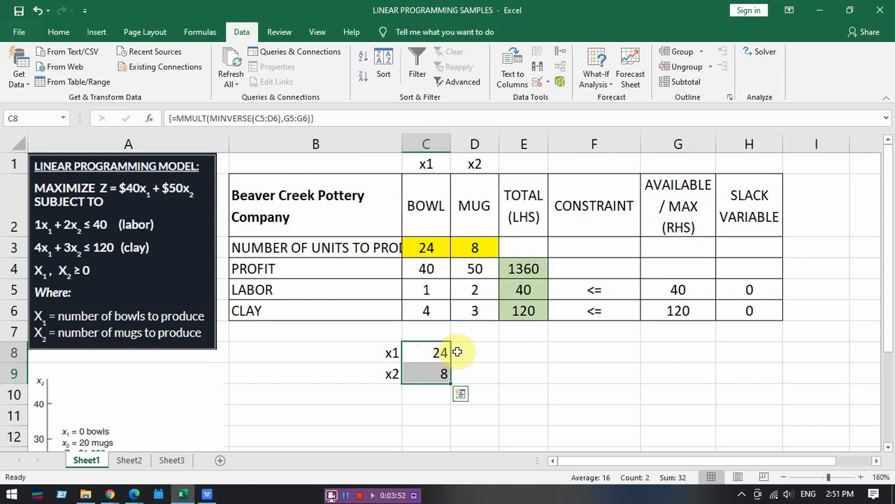
left_click_drag(430, 348, 435, 365)
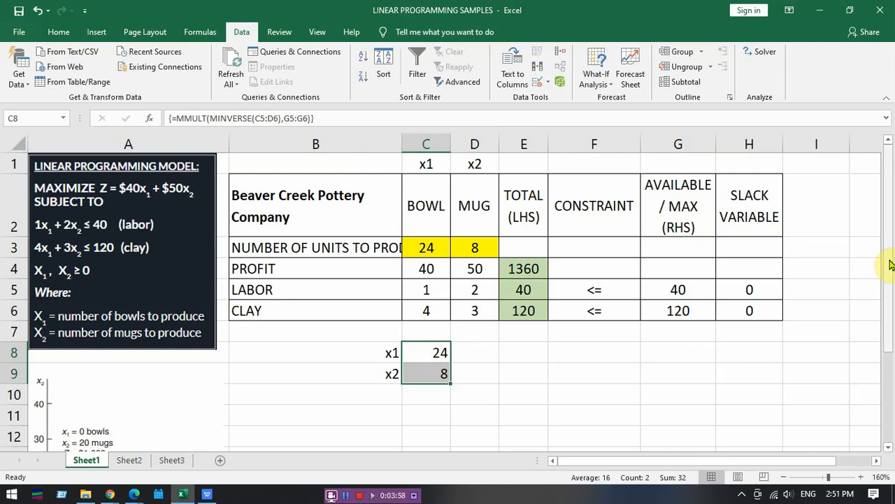
left_click_drag(891, 264, 889, 341)
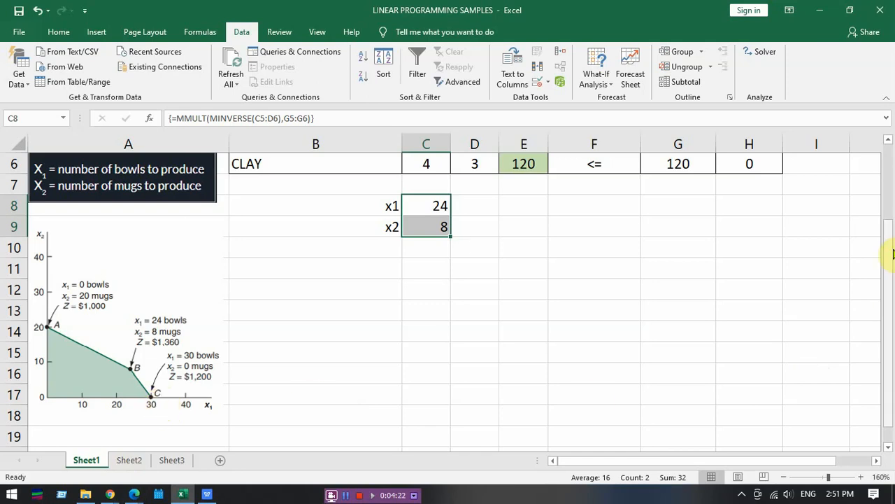
left_click_drag(892, 275, 875, 206)
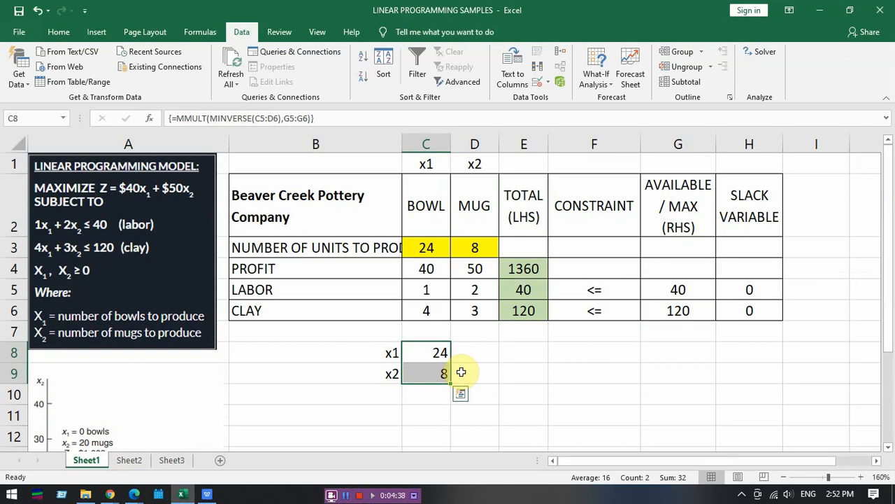
left_click(412, 395)
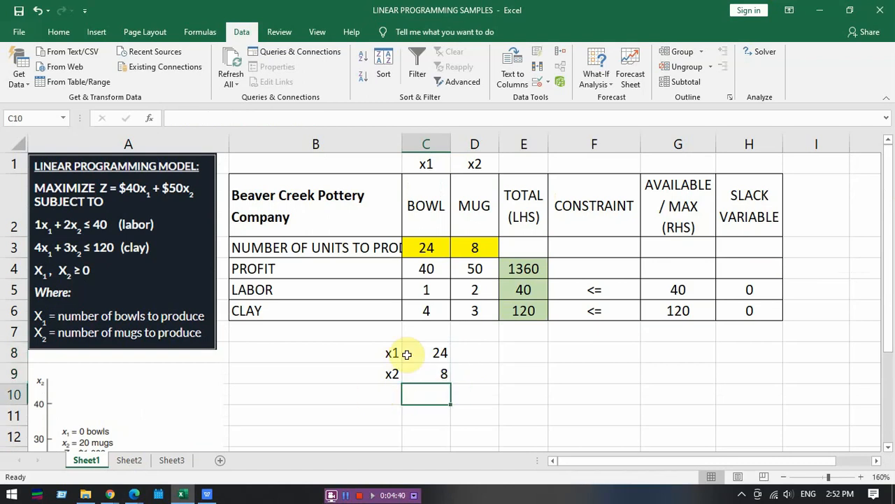
left_click_drag(417, 352, 406, 374)
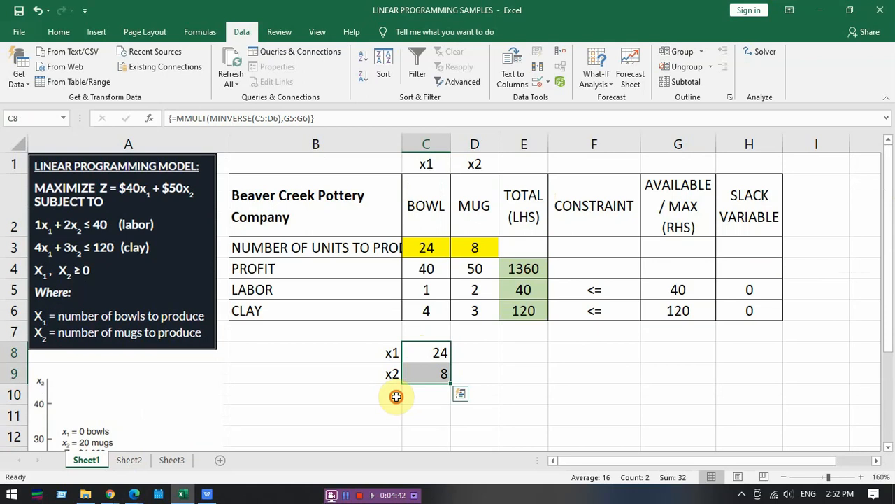
left_click(396, 397)
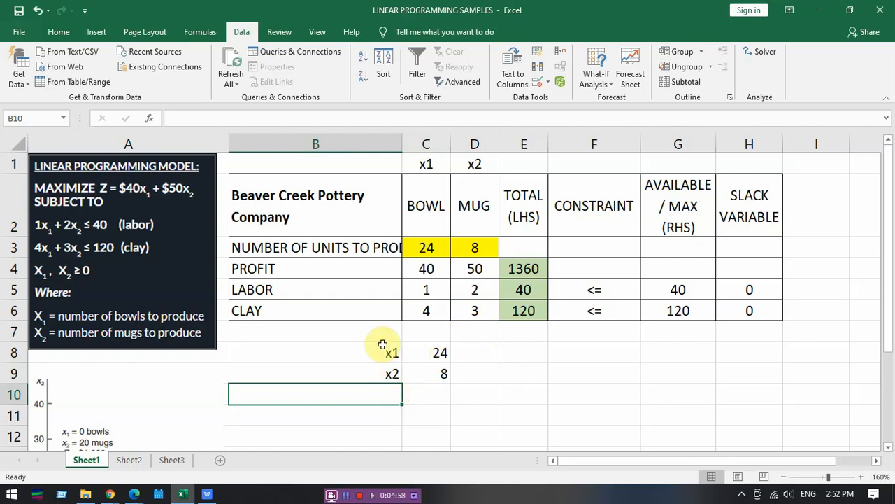
left_click_drag(387, 356, 444, 376)
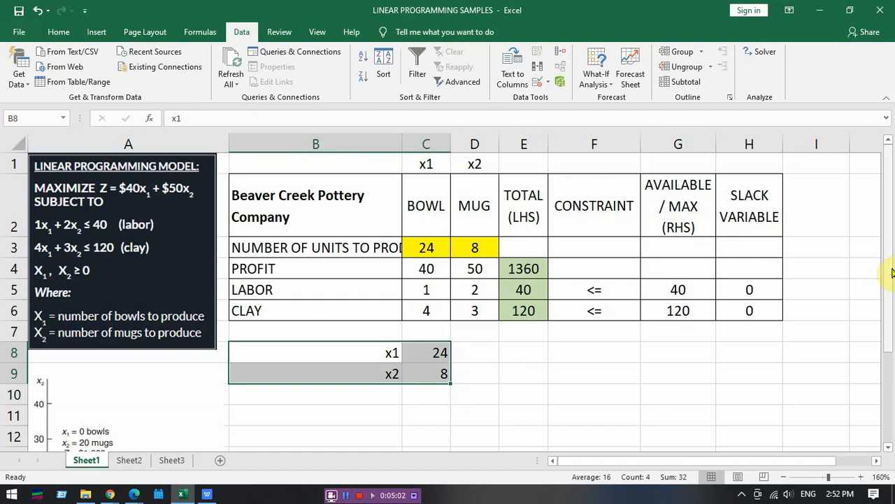
left_click_drag(892, 273, 890, 319)
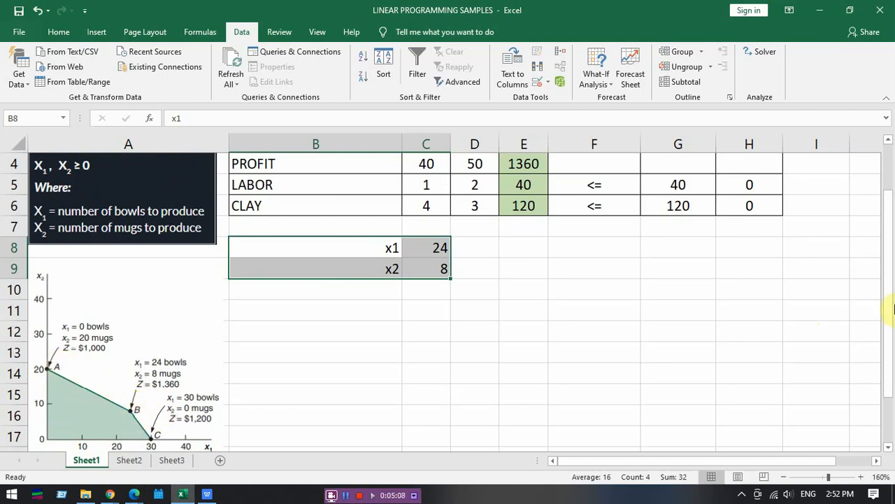
Label cell B10 below x2 as P
left_click_drag(891, 294, 889, 253)
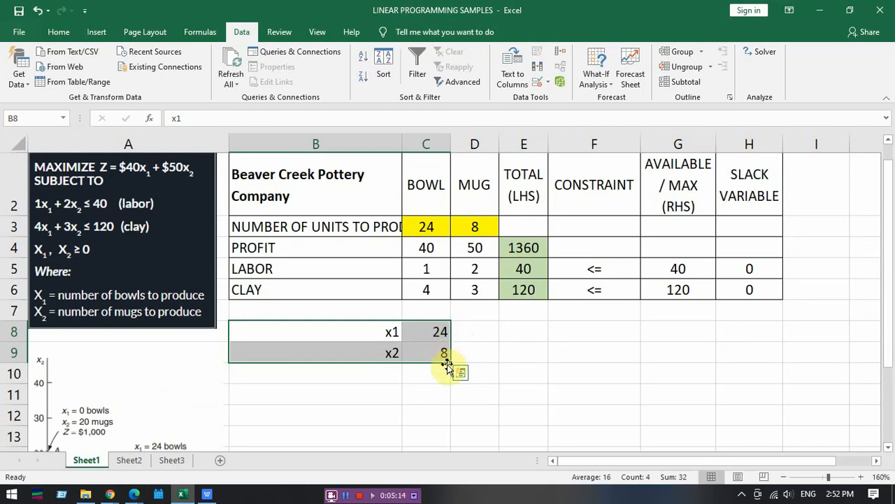
left_click(383, 370)
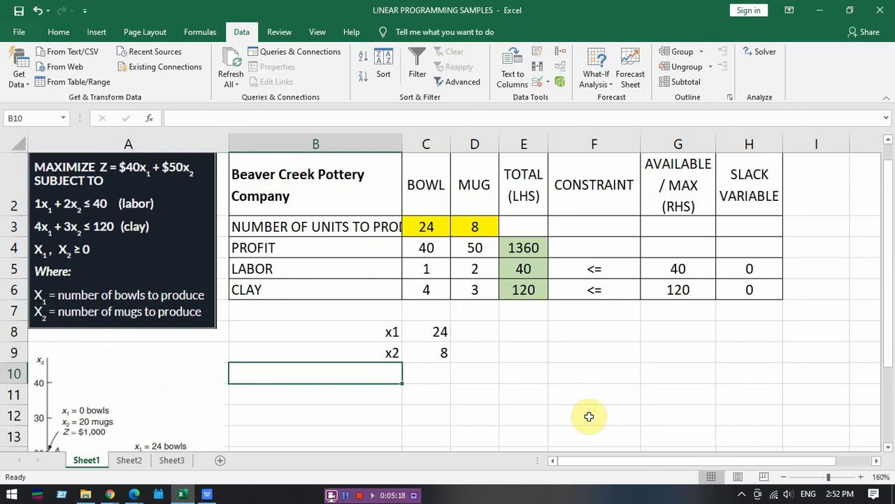
type("P")
key("Tab")
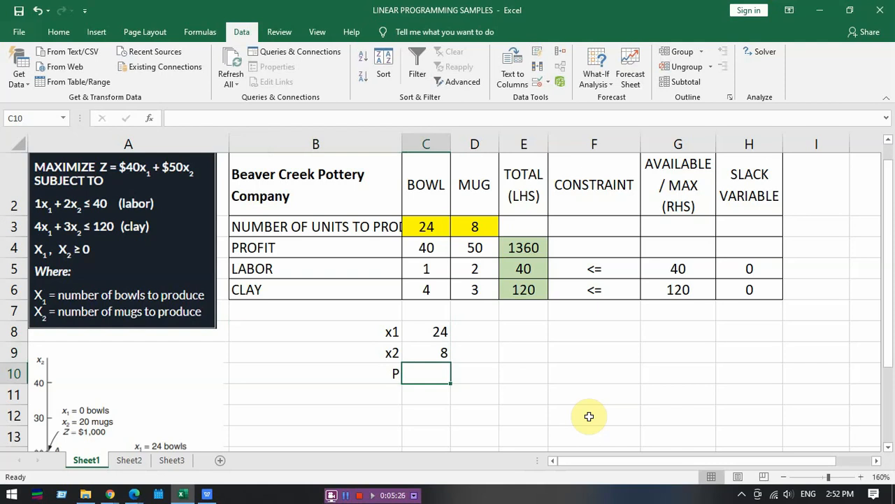
Calculate the profit P in C10 with the formula =C8*C4+C9*D4
left_click(537, 248)
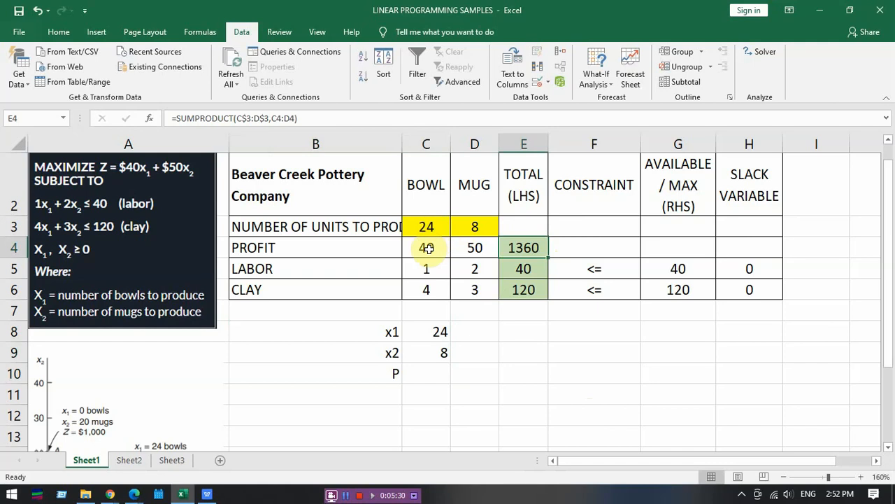
left_click(443, 372)
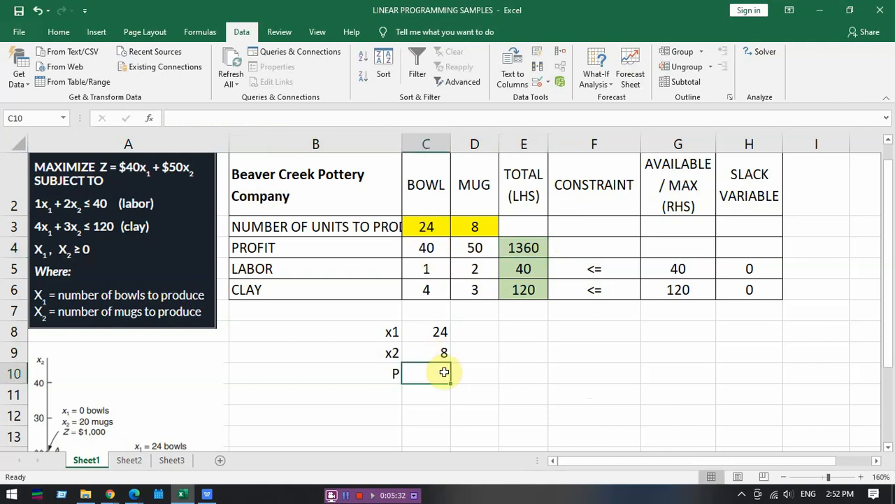
type("=")
key("Up")
key("Up")
type("*")
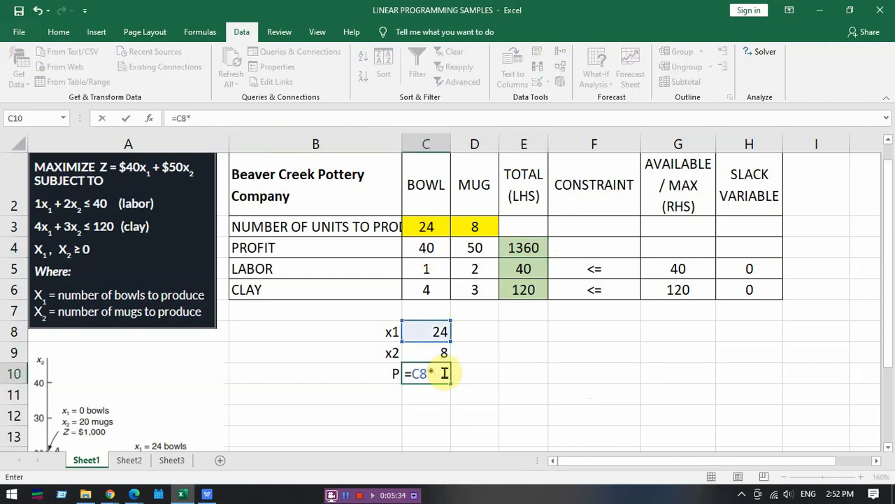
key("Up")
key("Up")
key("Up")
key("Up")
key("Up")
key("Up")
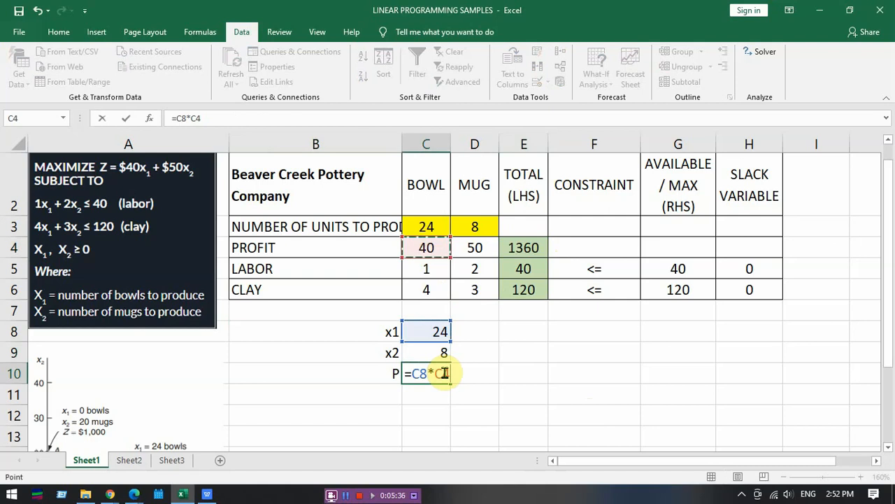
type("+")
key("Up")
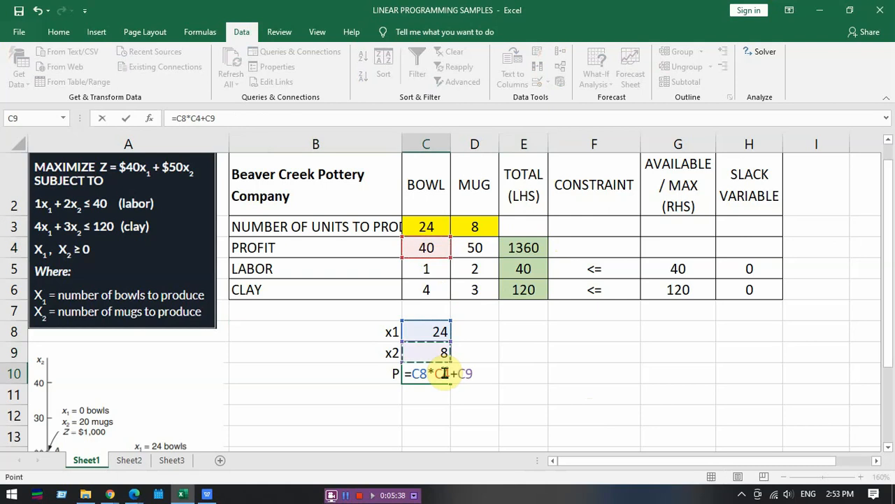
type("*")
key("Up")
key("Up")
key("Up")
key("Up")
key("Up")
key("Up")
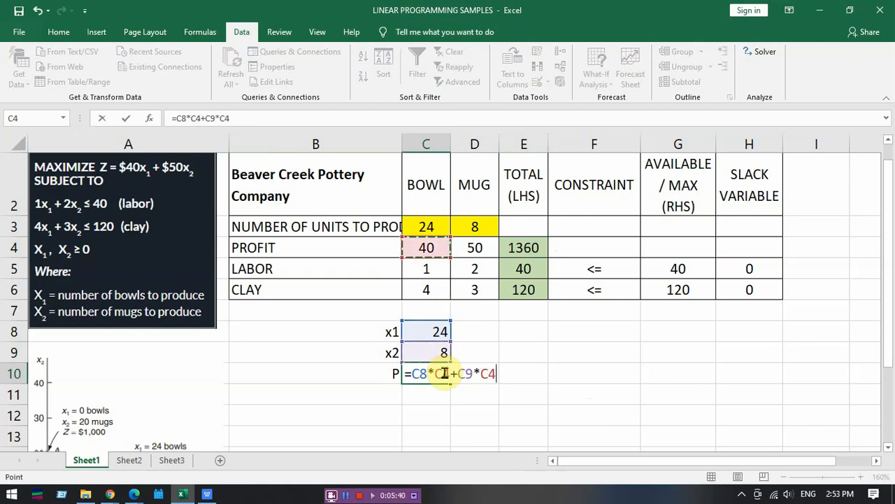
key("Right")
key("Return")
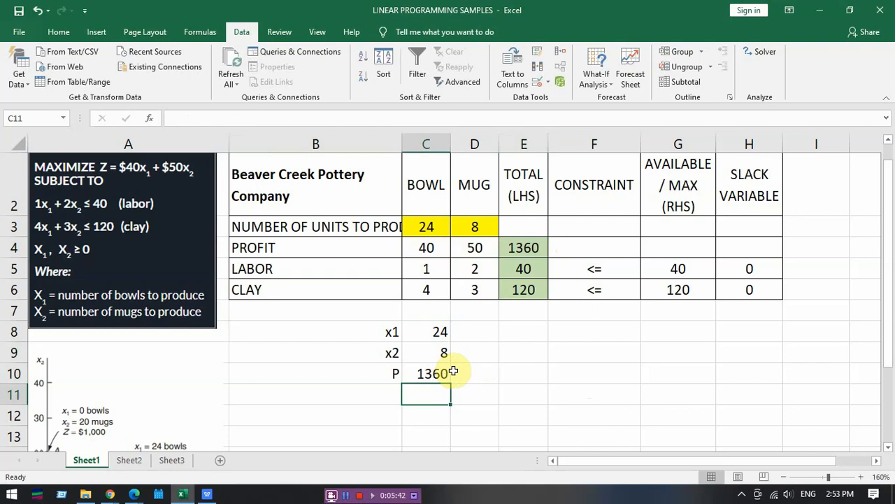
Review the P formula in C10 and the array formula in C8:C9 against the units to produce in row 3
left_click(481, 372)
left_click(417, 378)
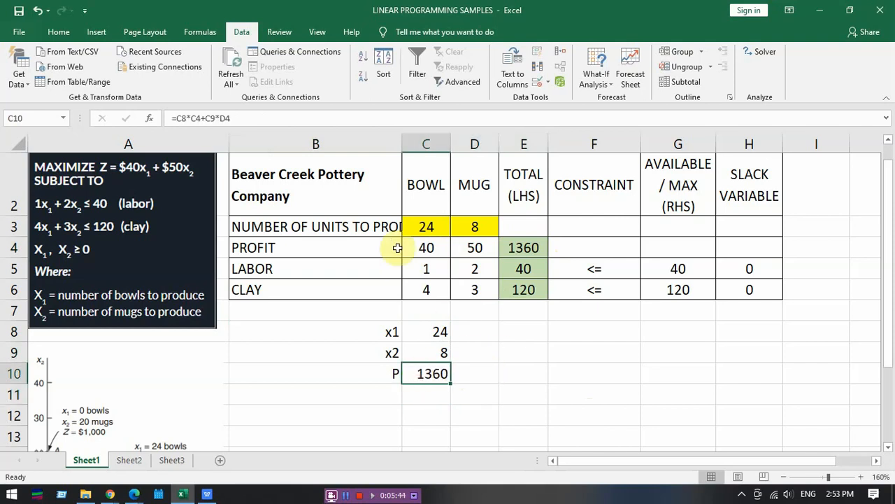
left_click(411, 226)
left_click(441, 335)
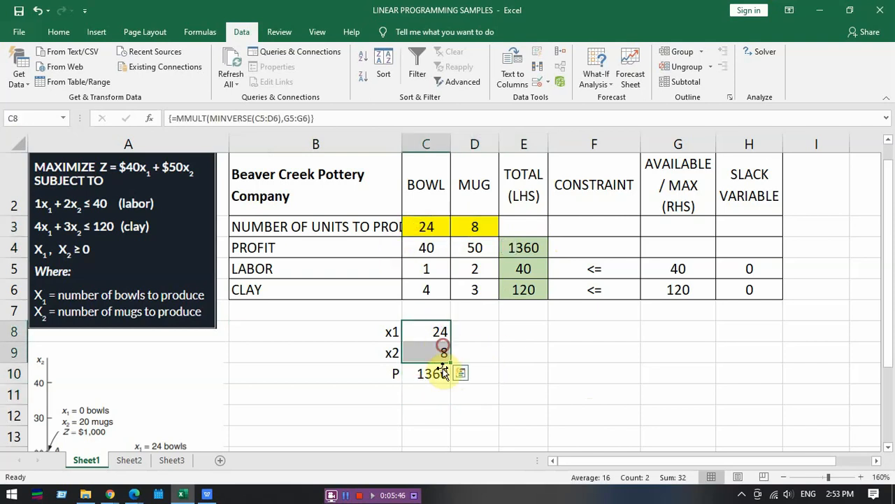
left_click(440, 373)
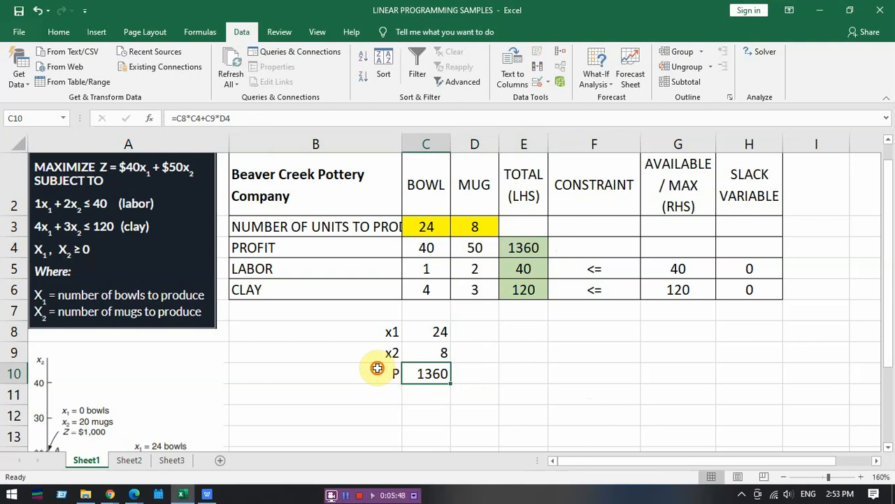
left_click_drag(374, 372, 426, 371)
left_click(481, 373)
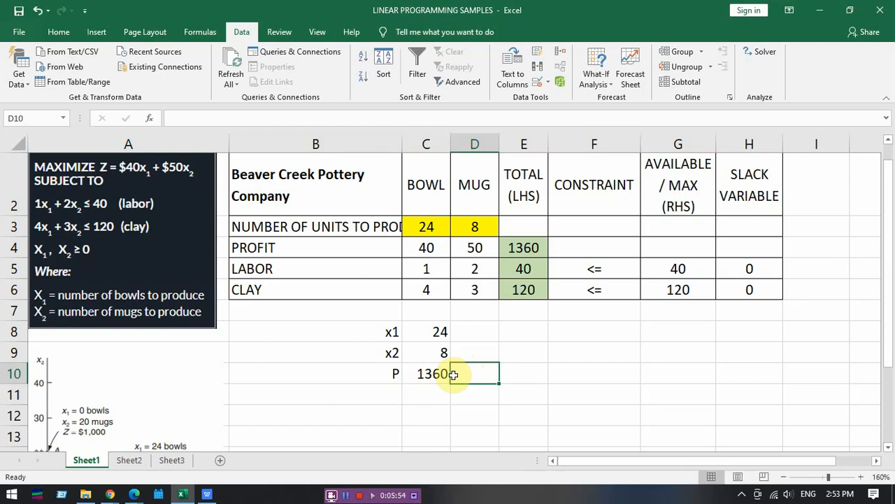
Compare the x1, x2 and P results in C8:C10 with the corner points on the feasible-region graph
left_click_drag(886, 312, 886, 356)
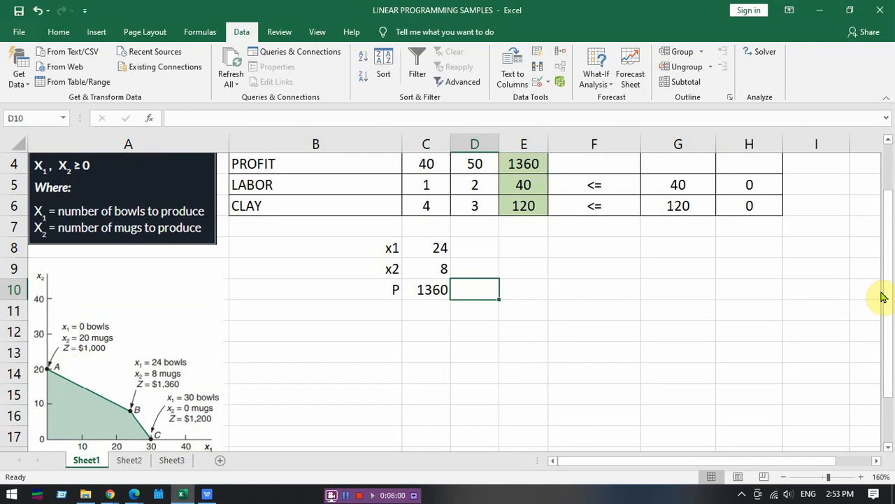
left_click_drag(885, 295, 885, 283)
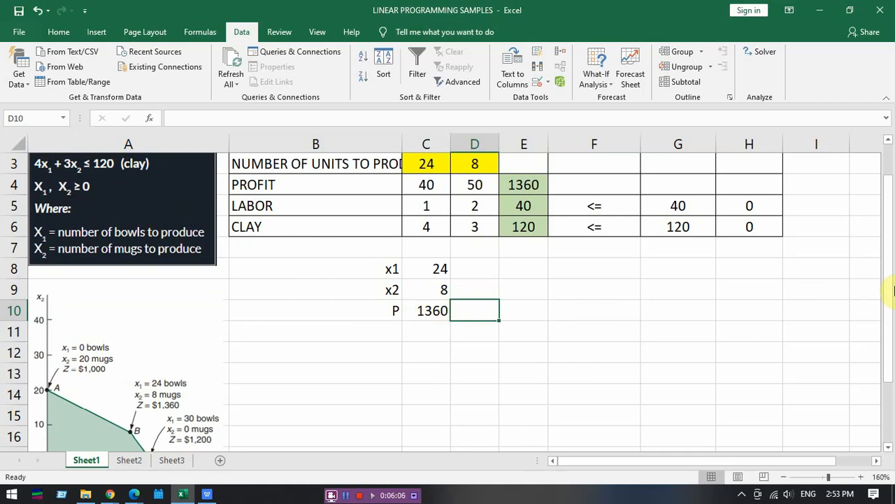
left_click_drag(888, 294, 890, 304)
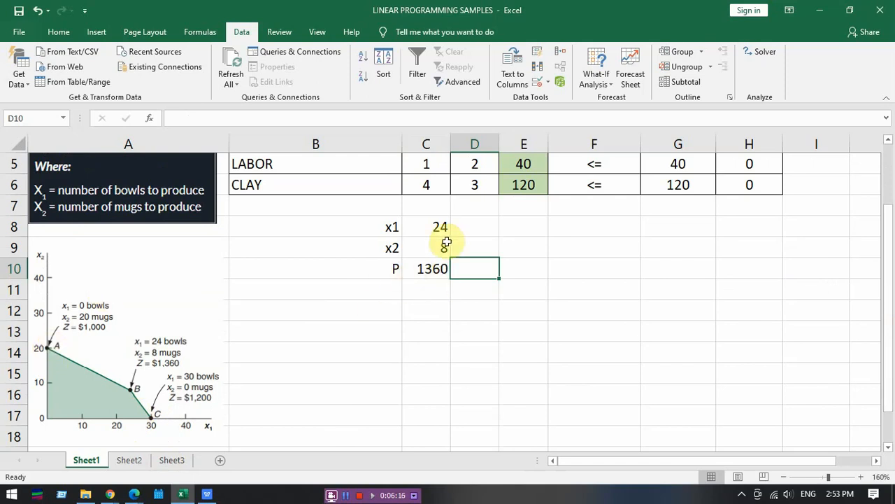
left_click(382, 311)
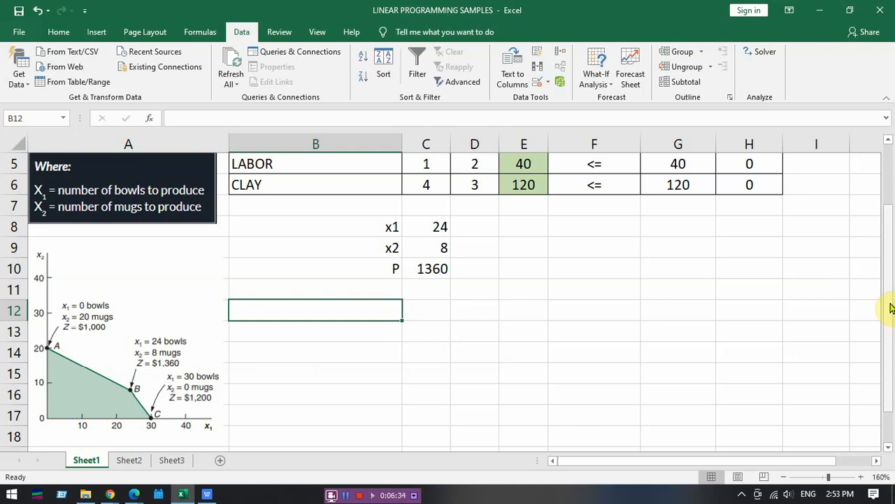
left_click_drag(891, 308, 890, 306)
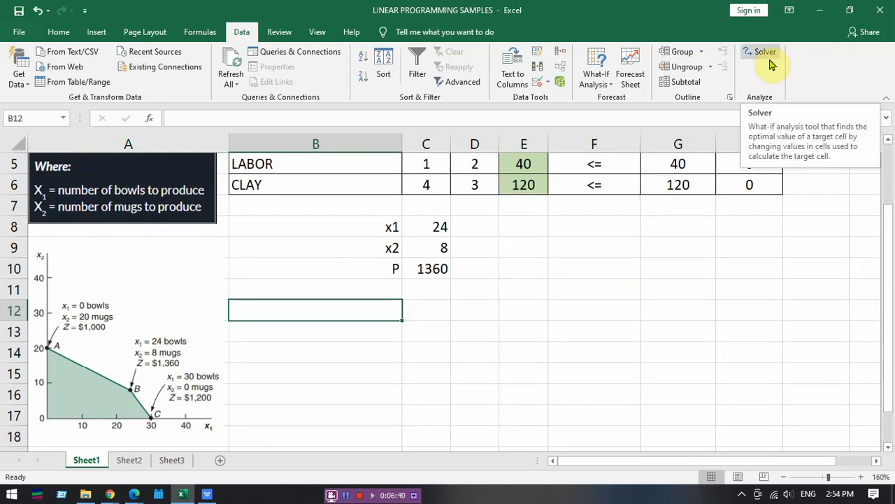
left_click(373, 222)
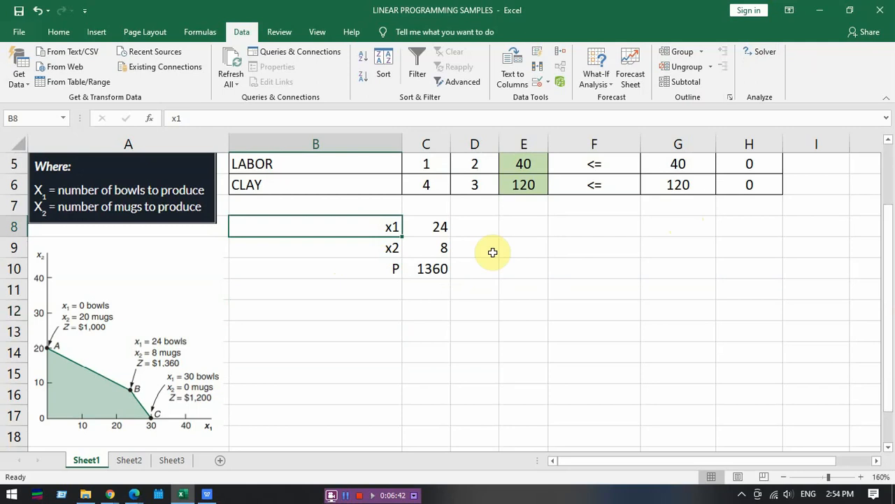
left_click(438, 230)
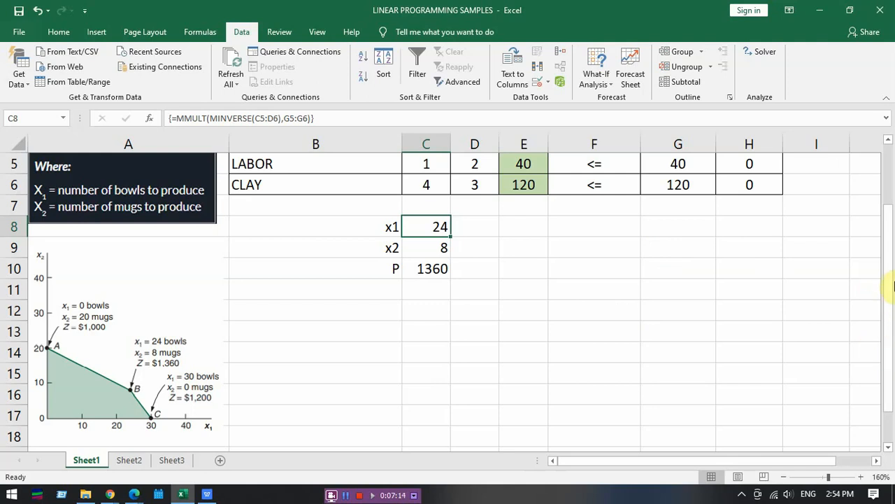
left_click_drag(886, 280, 882, 271)
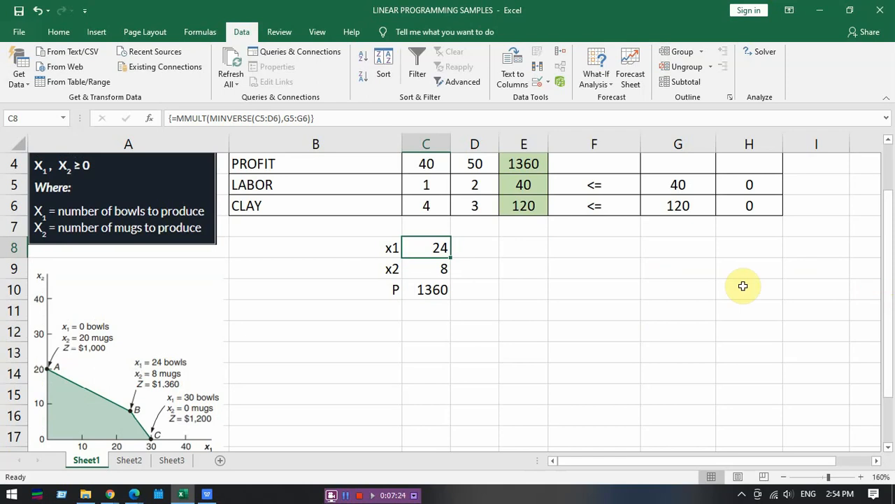
Label cell B12 as LABOR and cell B15 as CLAY
left_click(341, 328)
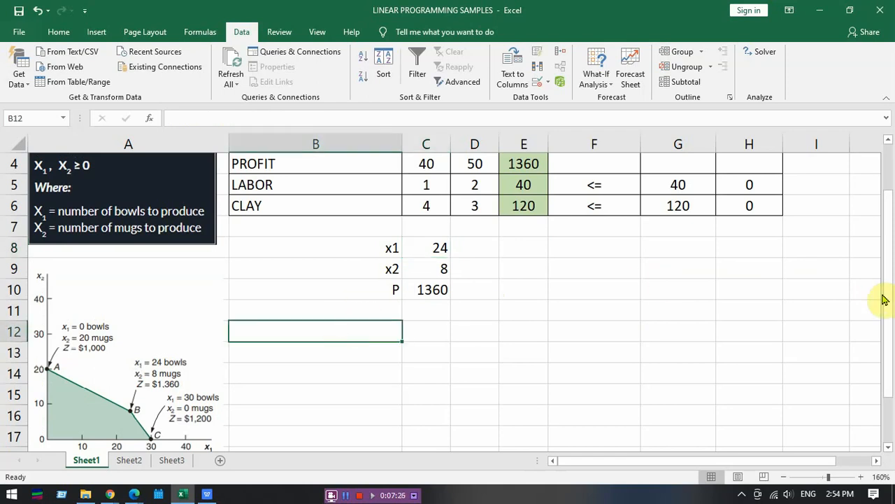
left_click_drag(886, 300, 889, 301)
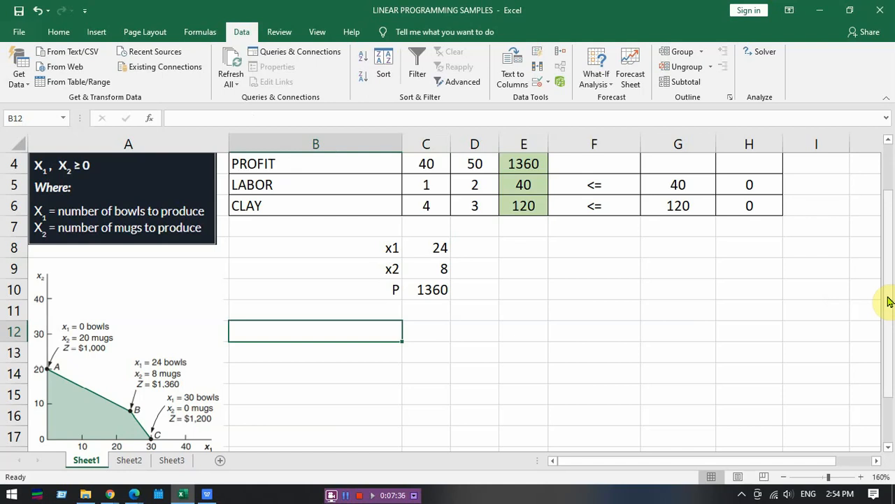
type("LABOR")
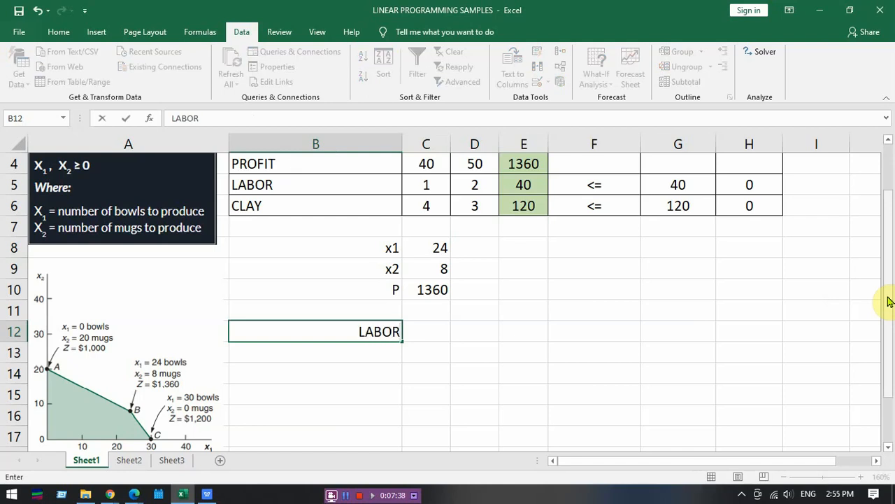
key("Return")
key("Return")
key("Return")
type("CLAS")
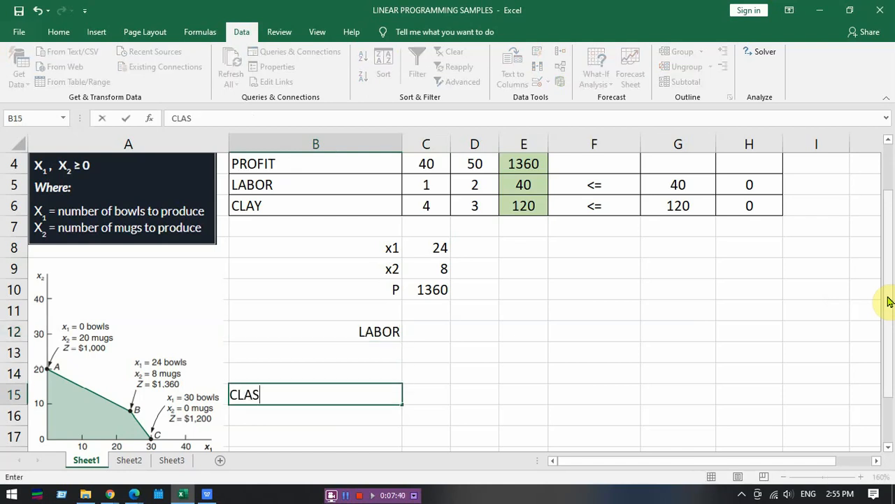
key("BackSpace")
type("Y")
key("Tab")
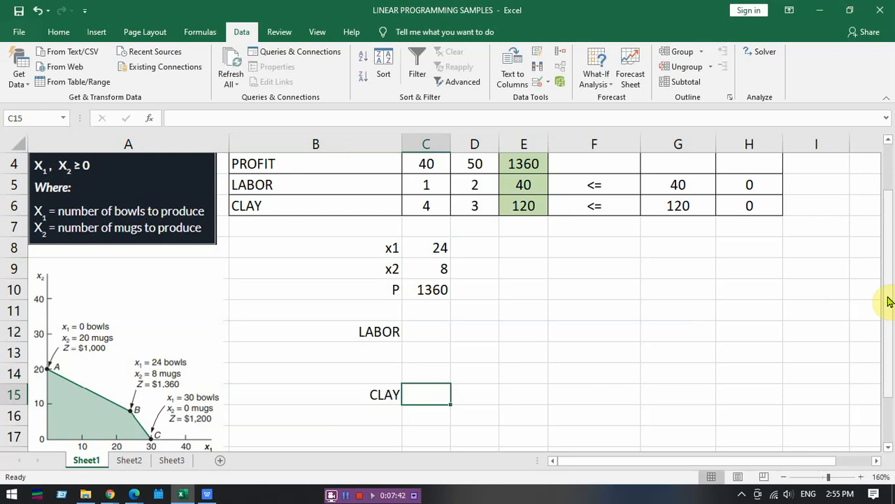
Enter 0 in C12 beside the LABOR label
key("Up")
key("Up")
key("Up")
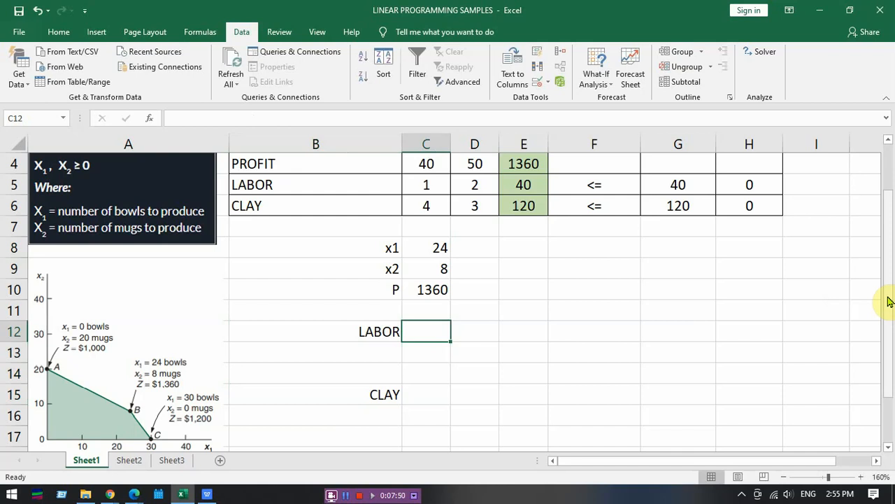
left_click_drag(890, 301, 893, 309)
type("0")
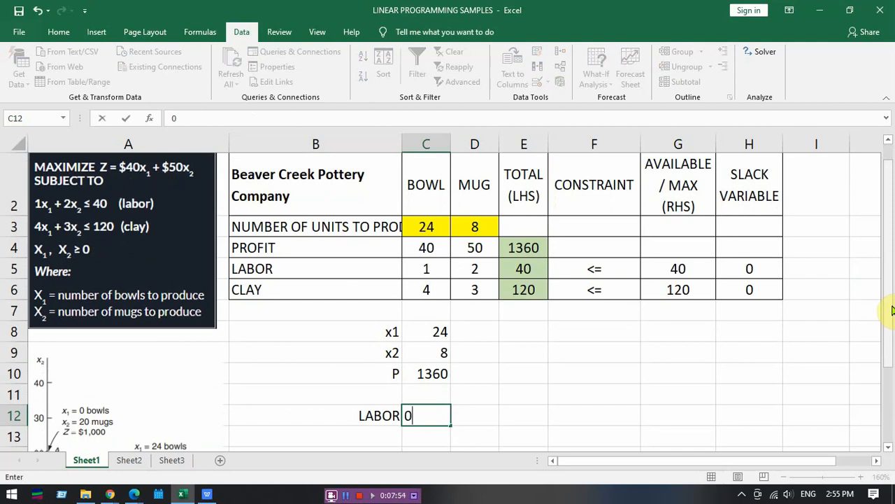
key("Tab")
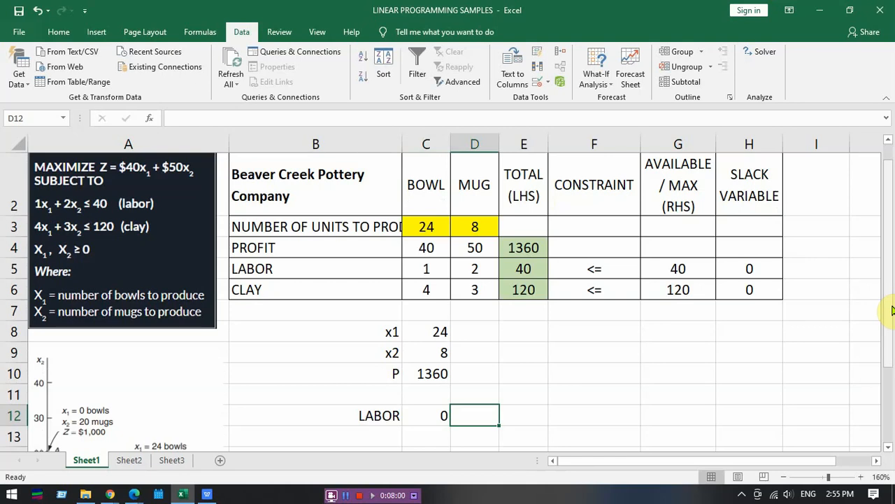
Enter the formula =G5/D5 in D12, dividing the available labor by the mug labor coefficient
type("=")
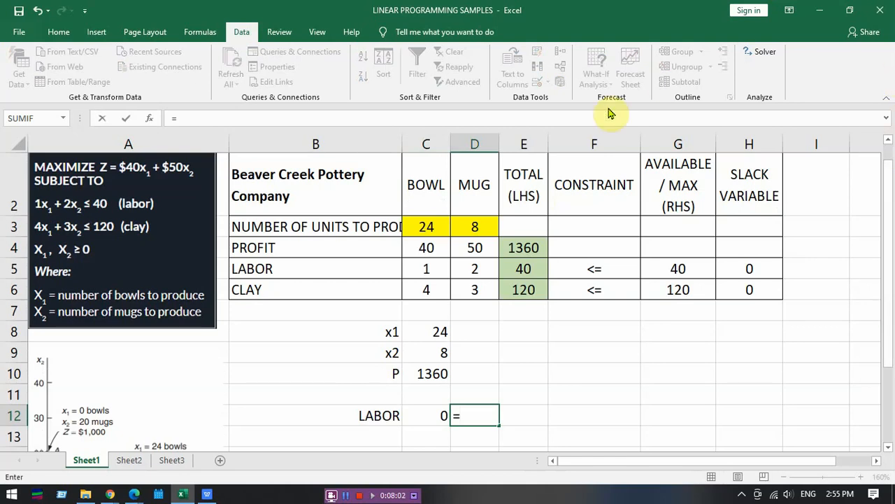
left_click(701, 268)
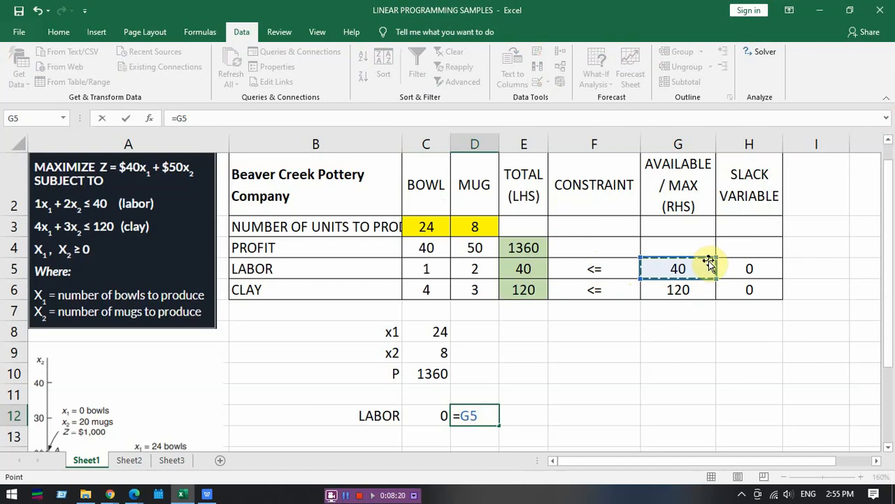
left_click(528, 268)
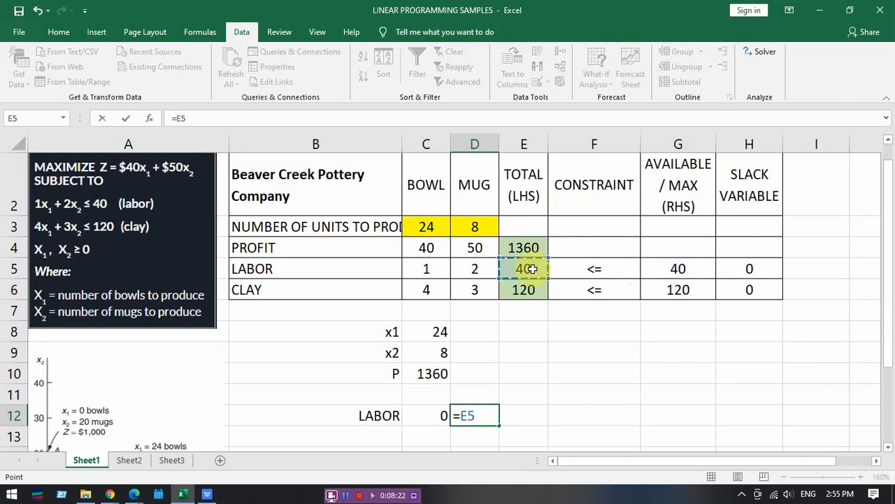
left_click(689, 268)
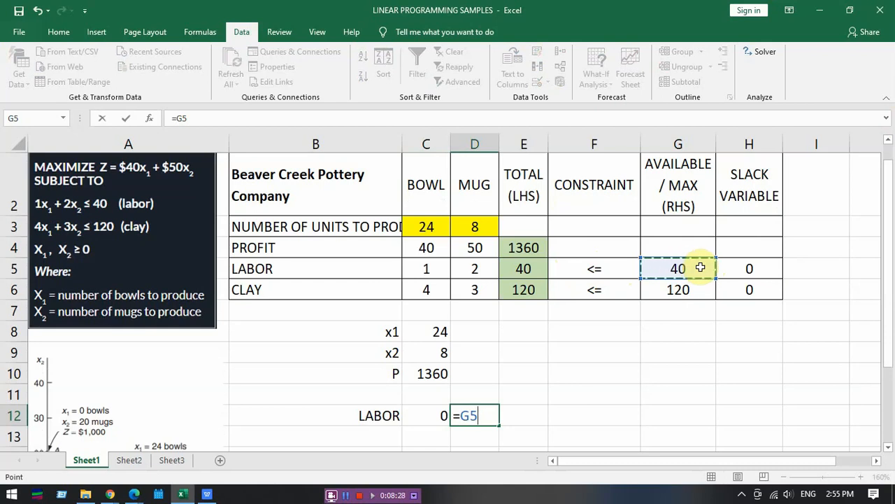
type("/")
left_click(475, 268)
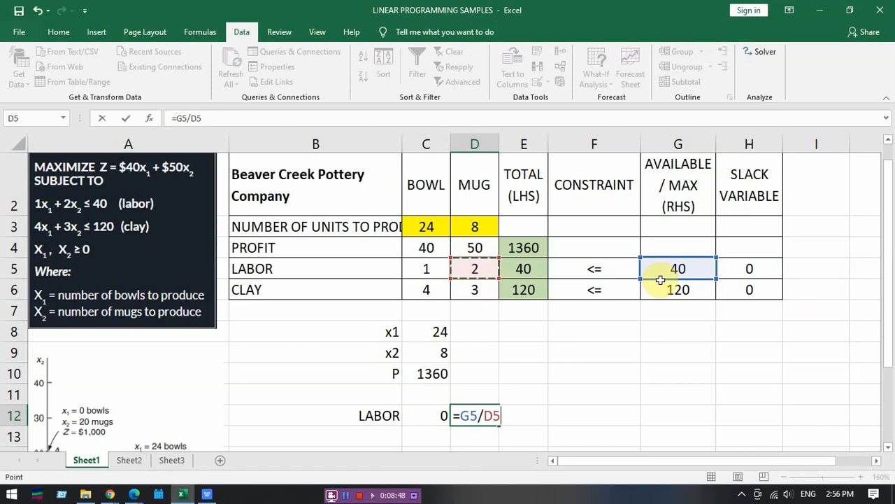
key("Return")
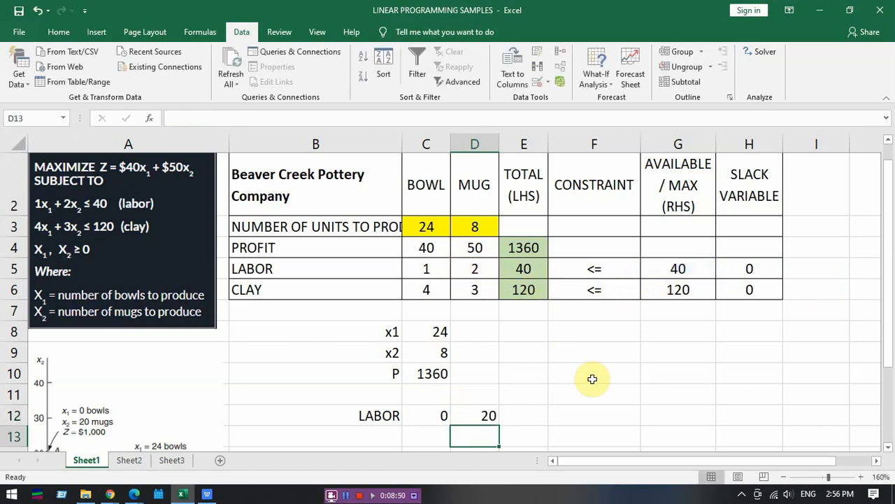
Enter =SUMPRODUCT(C12:D12,C5:D5) in E12 and check its result against the available labor in G5
left_click(541, 412)
type("=")
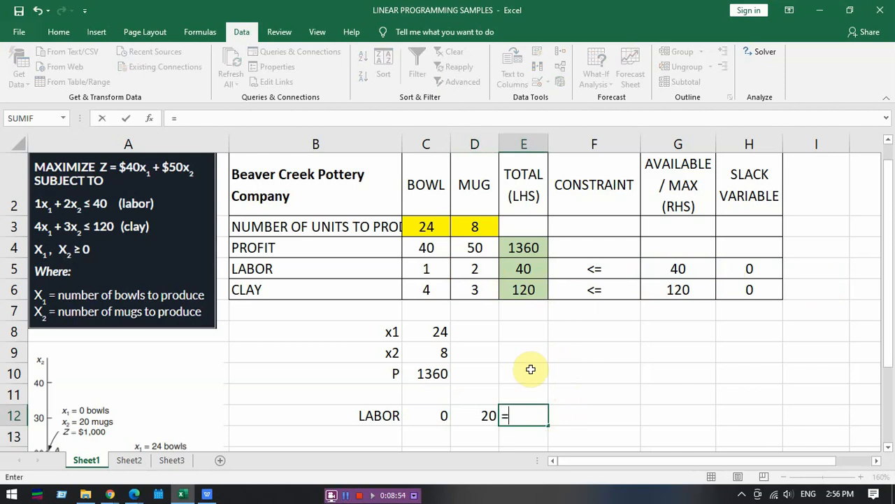
type("SU")
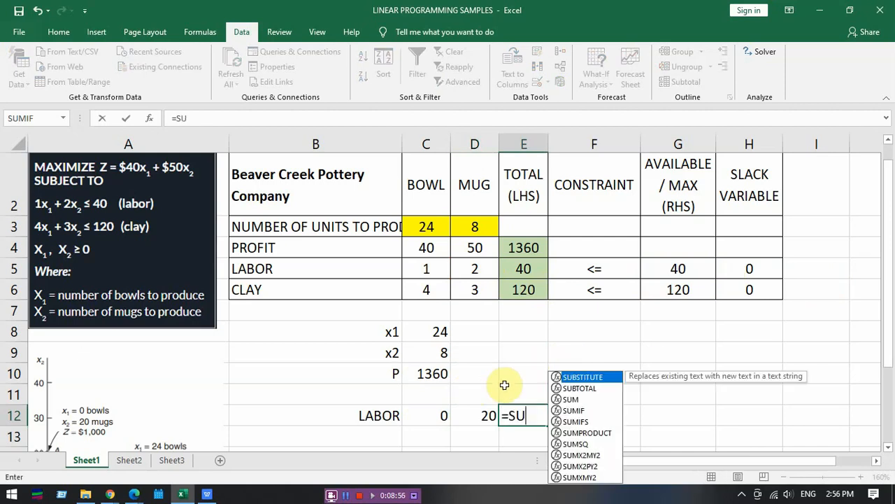
type("MPRODUCT(")
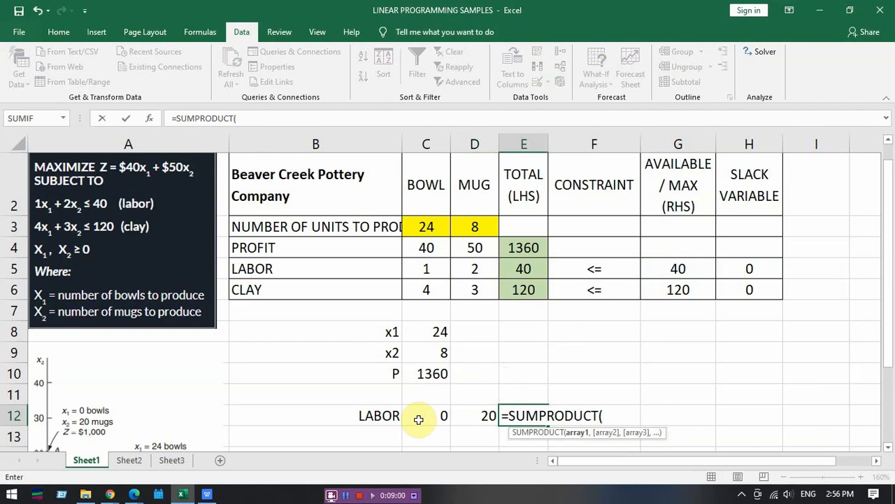
left_click_drag(423, 416, 463, 410)
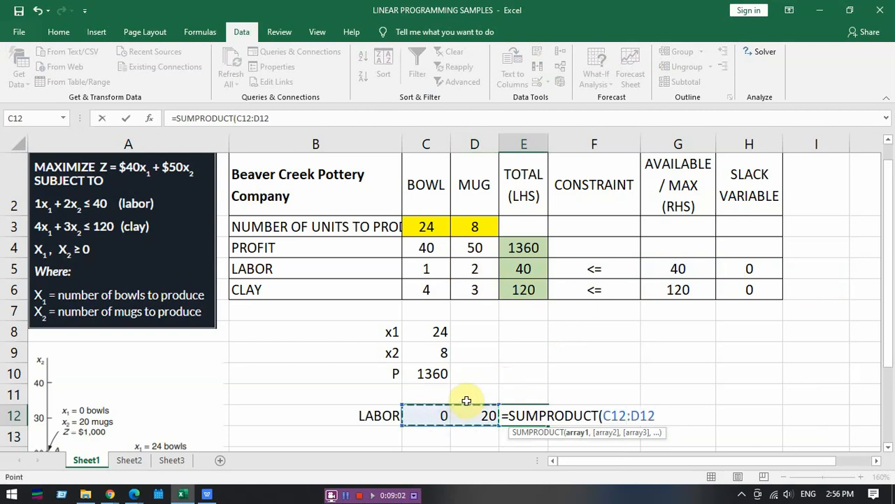
type(",")
left_click_drag(419, 269, 468, 267)
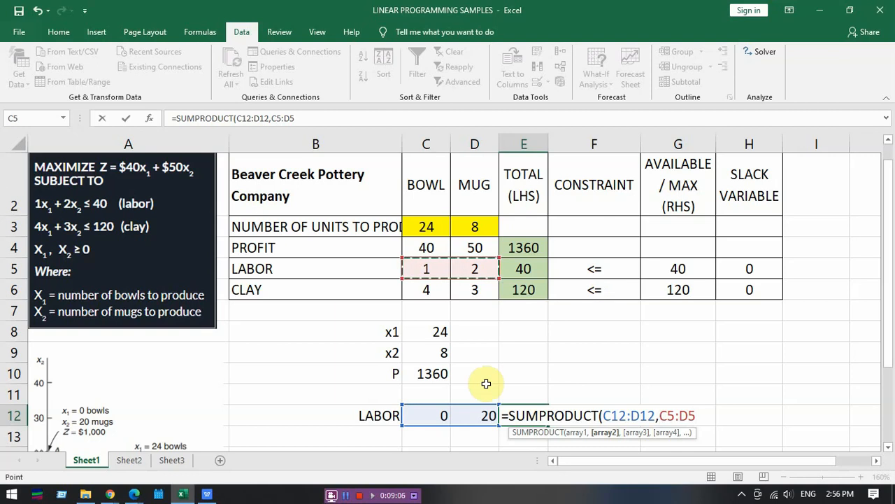
type(")")
key("Return")
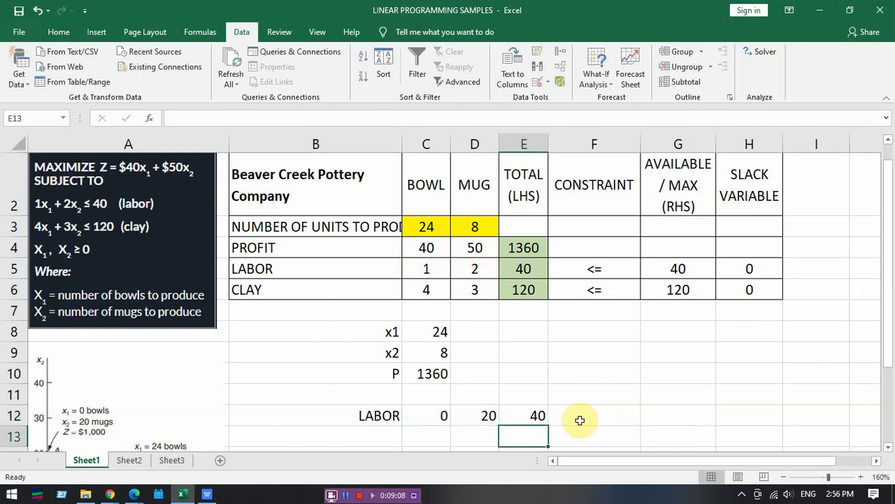
left_click(518, 416)
left_click(701, 269)
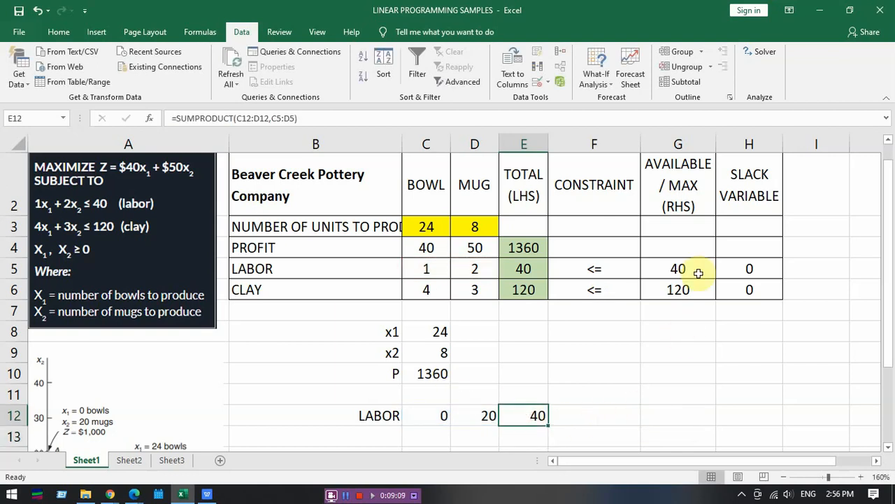
left_click(536, 413)
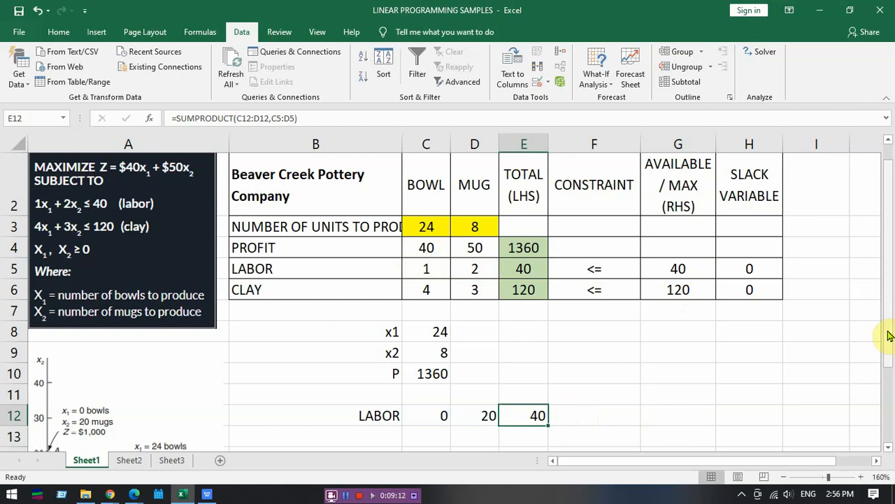
Enter 0 in D13 as the mug value of the second labor point
mouse_move(887, 328)
left_mouse_down()
mouse_move(889, 357)
mouse_move(891, 343)
left_mouse_up()
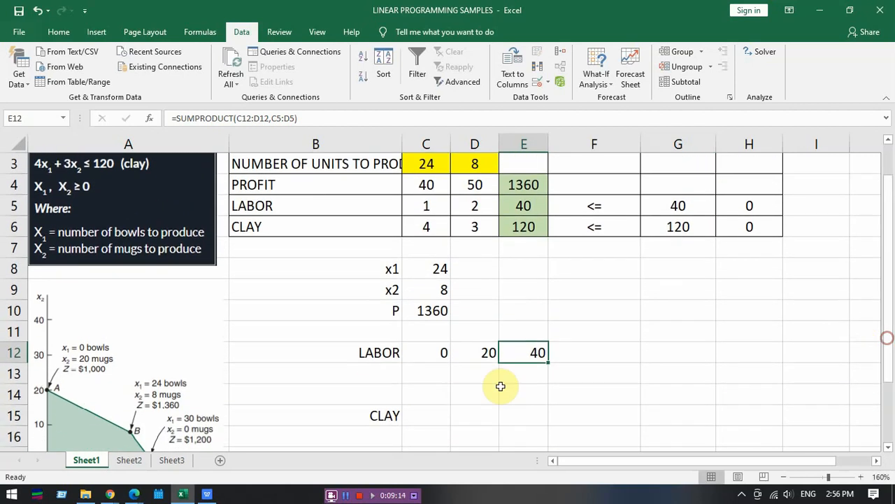
left_click(474, 373)
type("0")
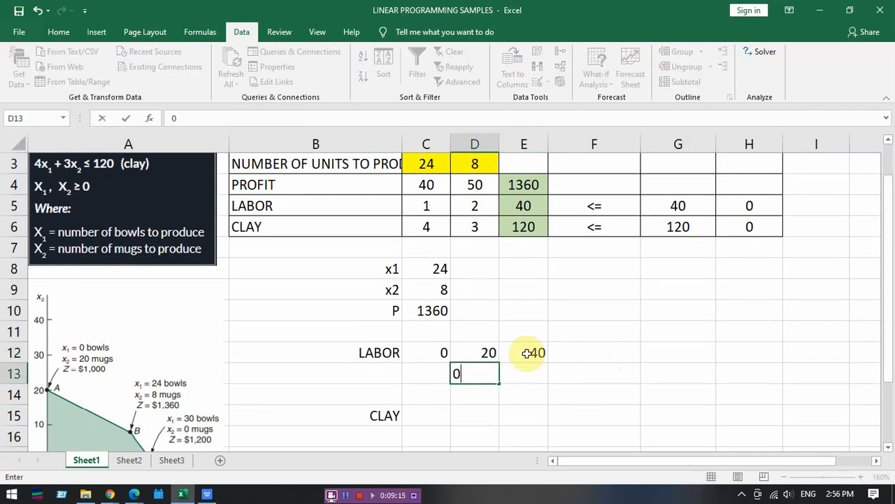
left_click(425, 376)
left_click(486, 375)
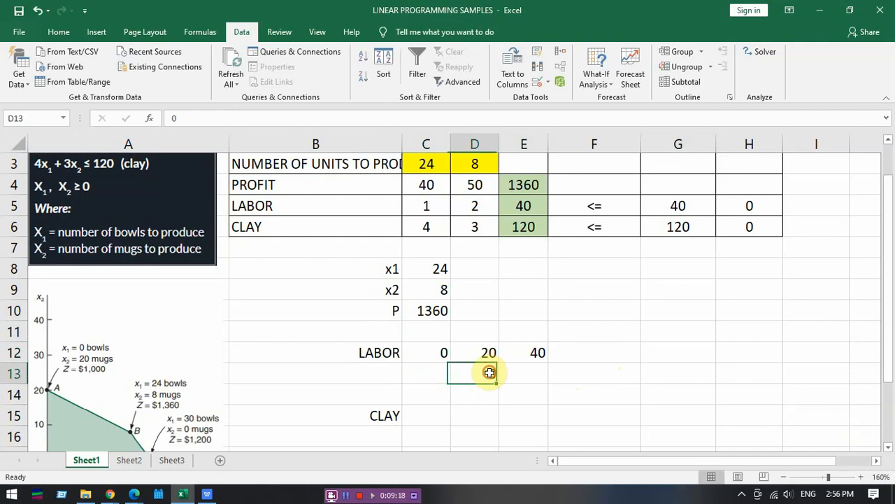
Enter the formula =G5/C5 in C13, dividing the available labor by the bowl labor coefficient
left_click(424, 375)
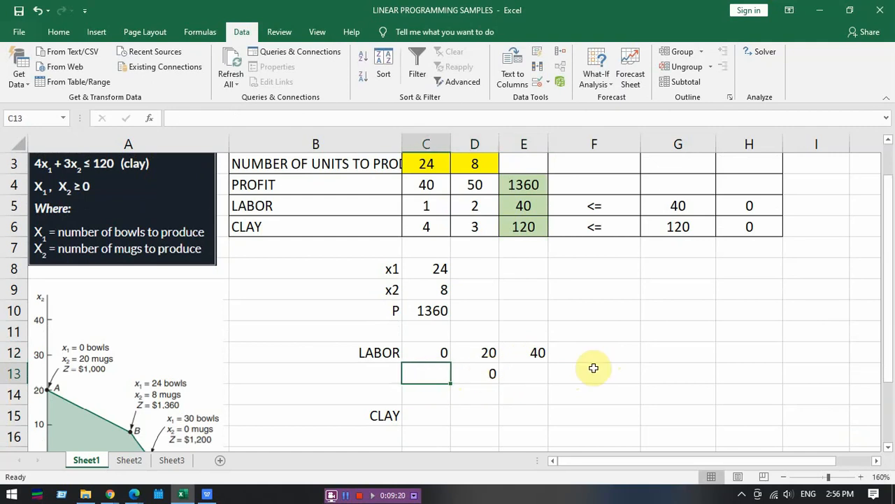
type("=")
left_click(679, 204)
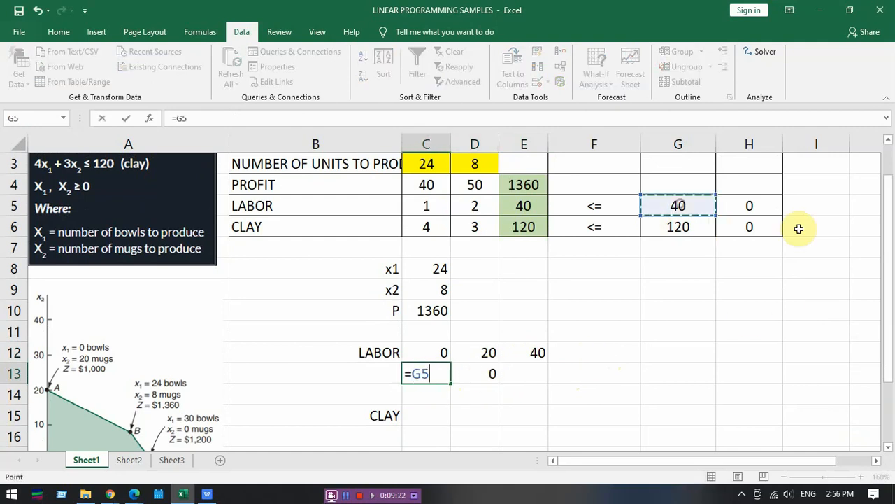
type("/")
left_click(429, 206)
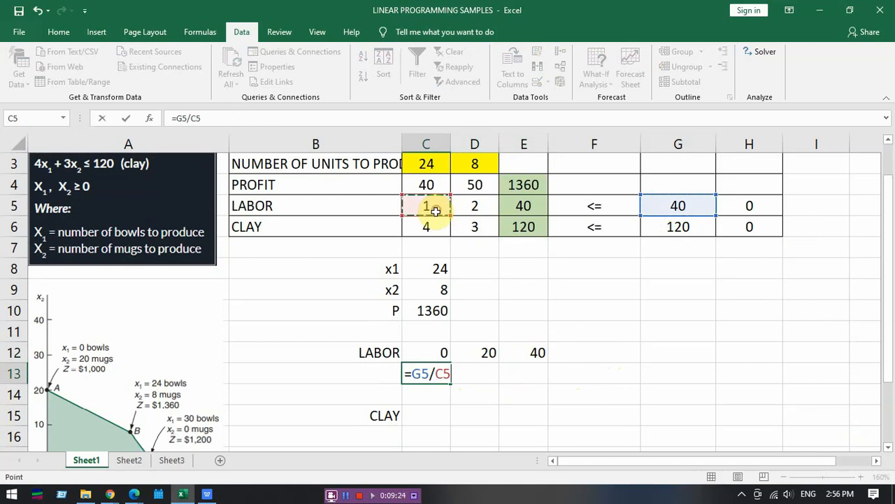
key("Return")
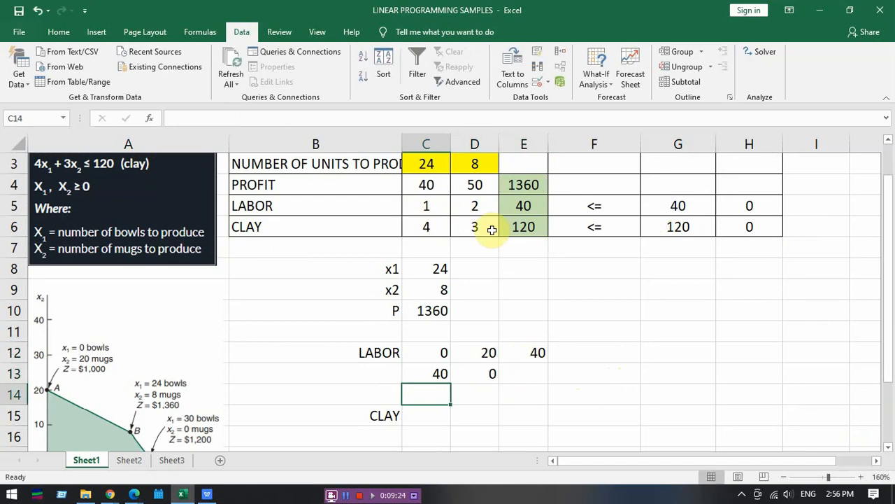
Lock the coefficient rows in the E12 formula so it reads =SUMPRODUCT(C12:D12,C$5:D$5)
left_click(536, 352)
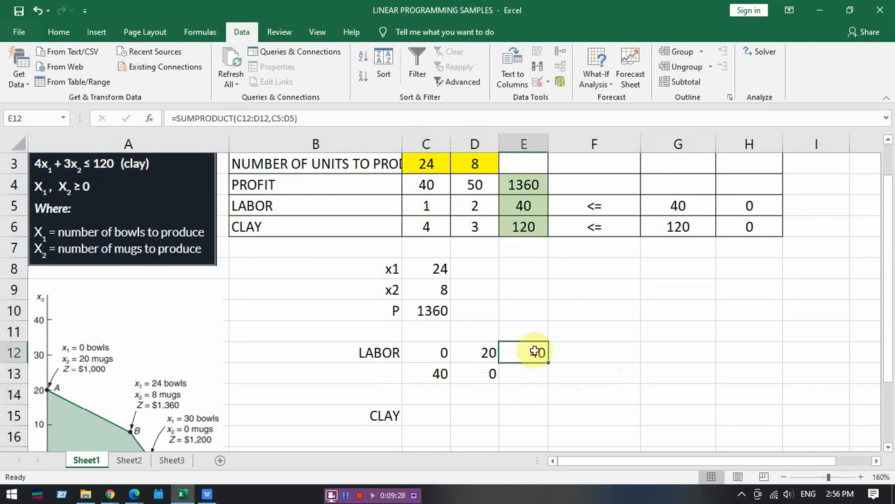
double_click(536, 352)
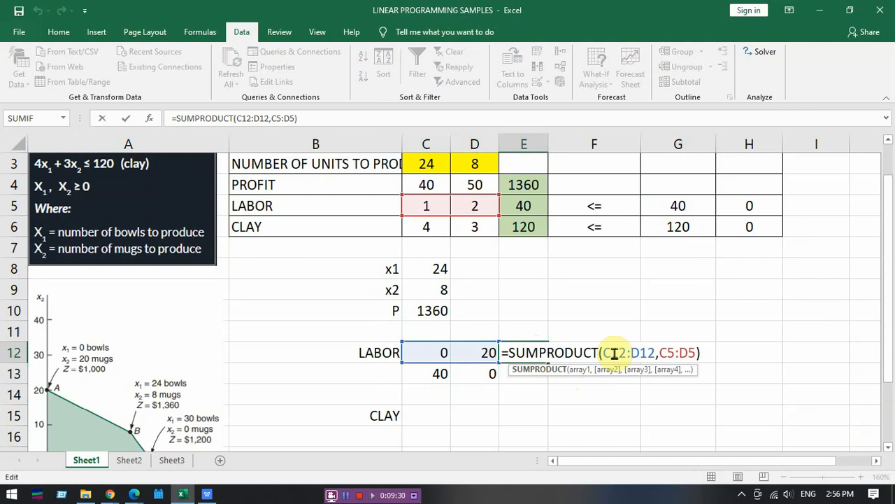
left_click(668, 355)
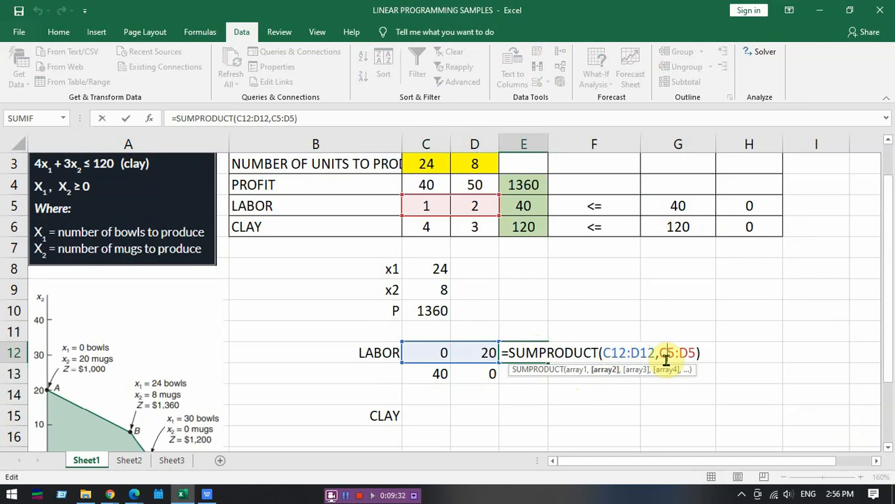
type("$")
left_click(695, 354)
type("$")
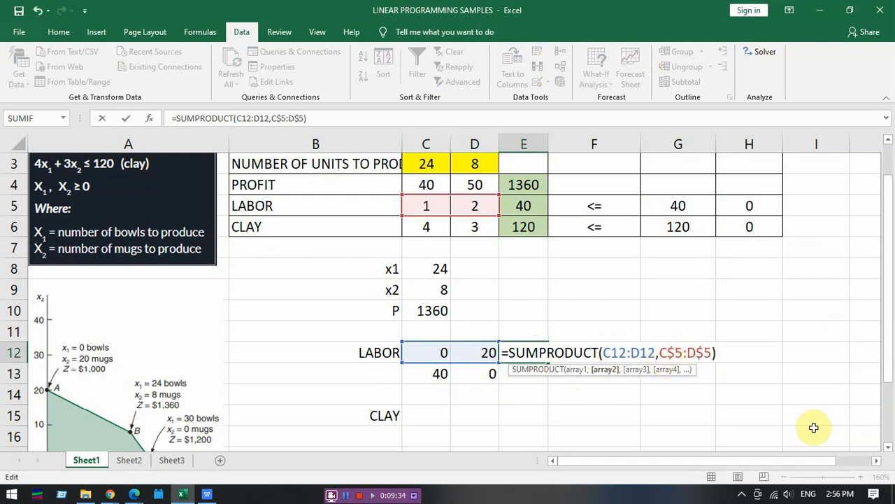
key("Return")
Copy the E12 SUMPRODUCT formula down to E13 and review the labor points in C12:D13
left_click(536, 352)
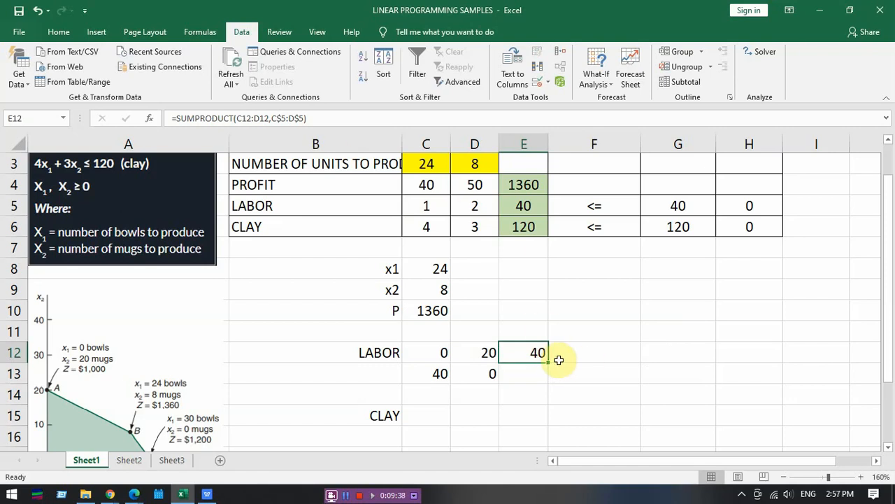
left_click_drag(550, 362, 563, 378)
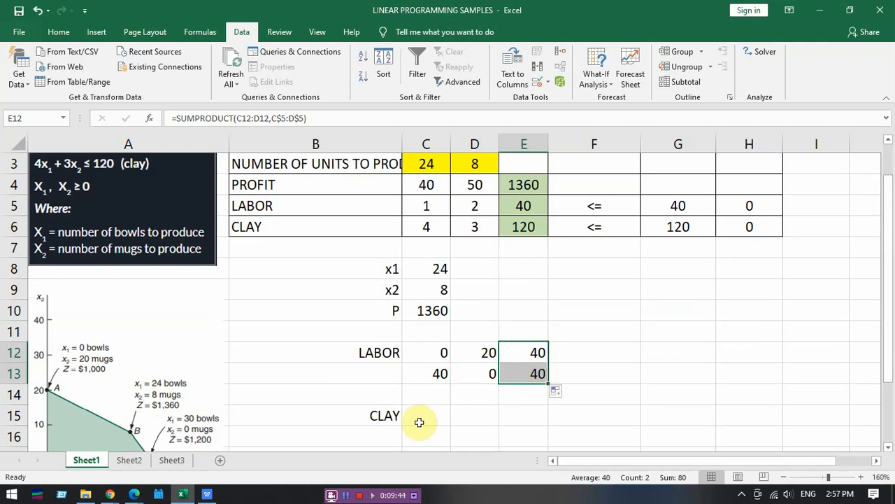
left_click_drag(437, 353, 478, 374)
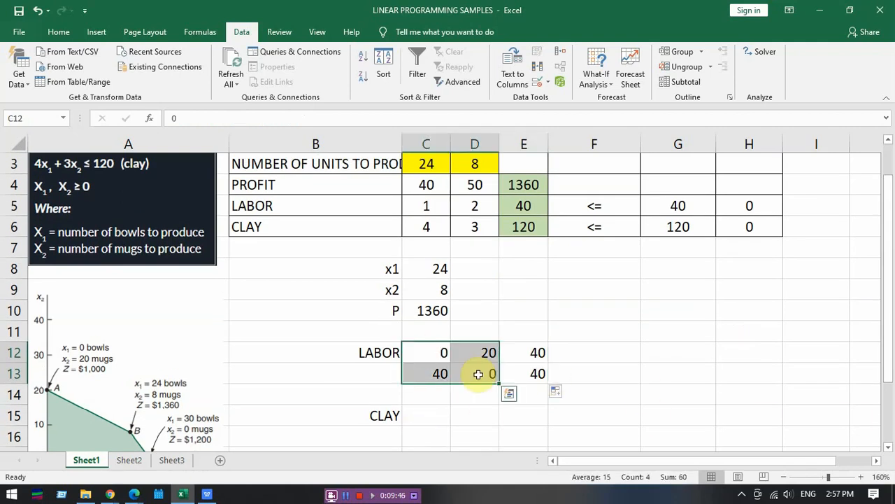
Enter 0 in C15 and 0 in D16 as the zero coordinates of the two clay points
left_click(424, 418)
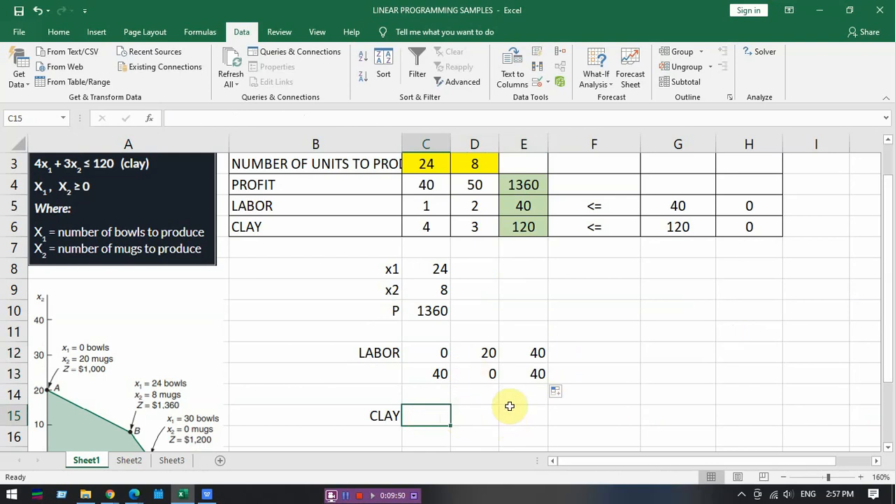
type("0")
left_click(486, 431)
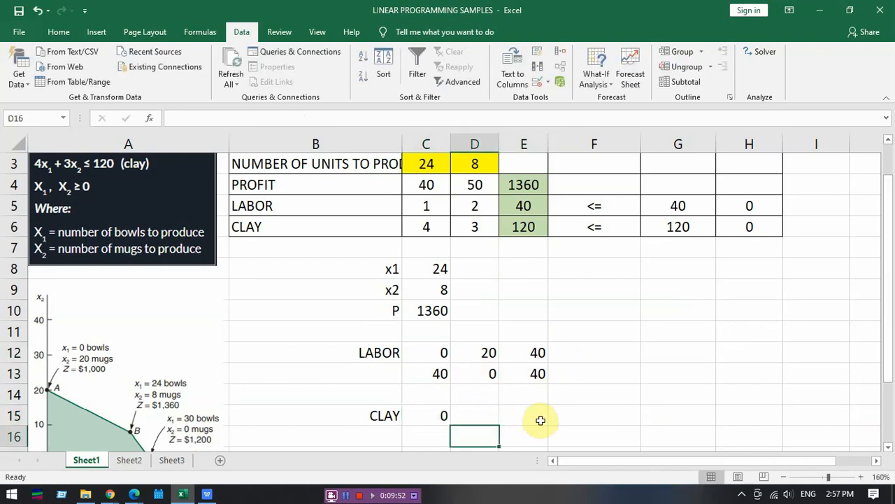
type("0")
Enter the formula =G6/D6 in D15, dividing the available clay by the mug clay coefficient
left_click(480, 413)
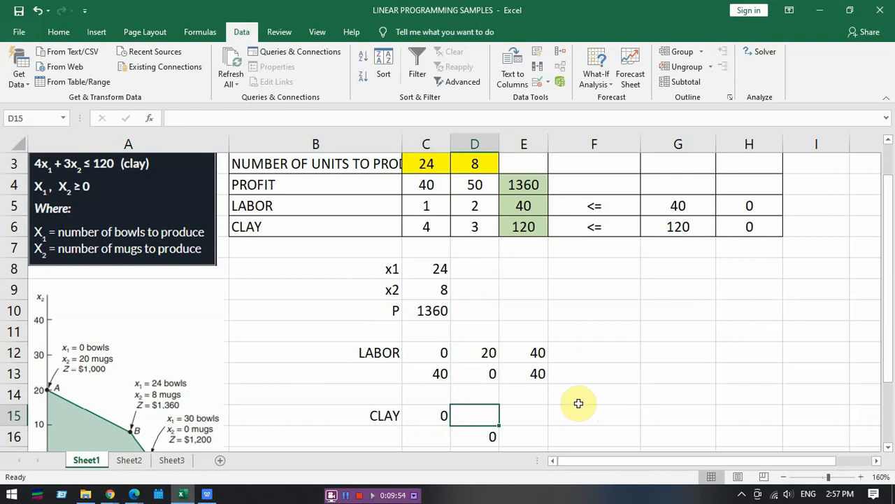
type("=")
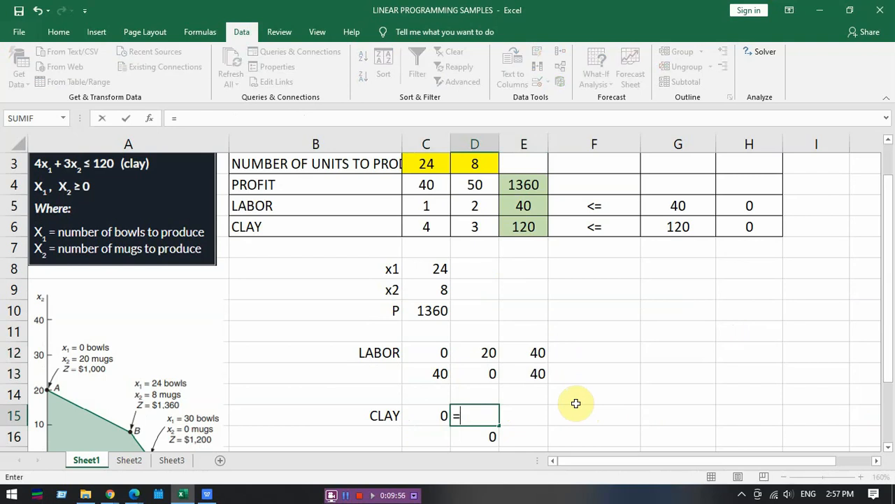
left_click(682, 229)
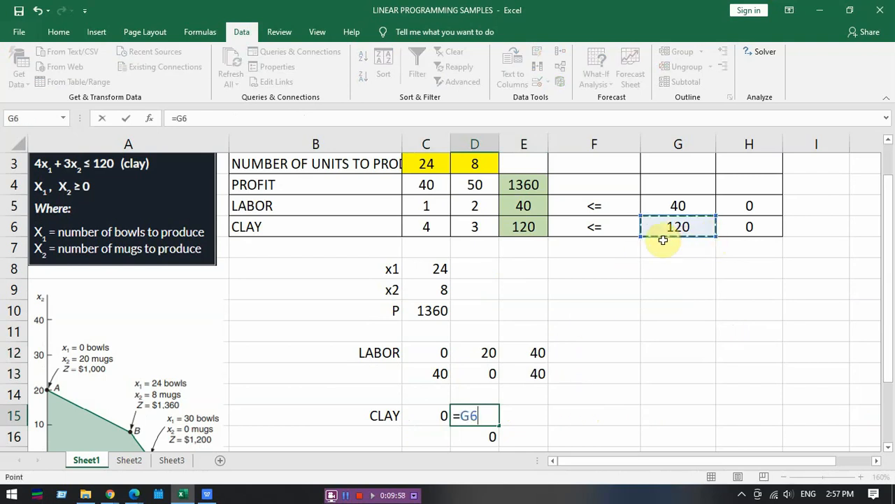
type("/")
left_click(483, 227)
key("Return")
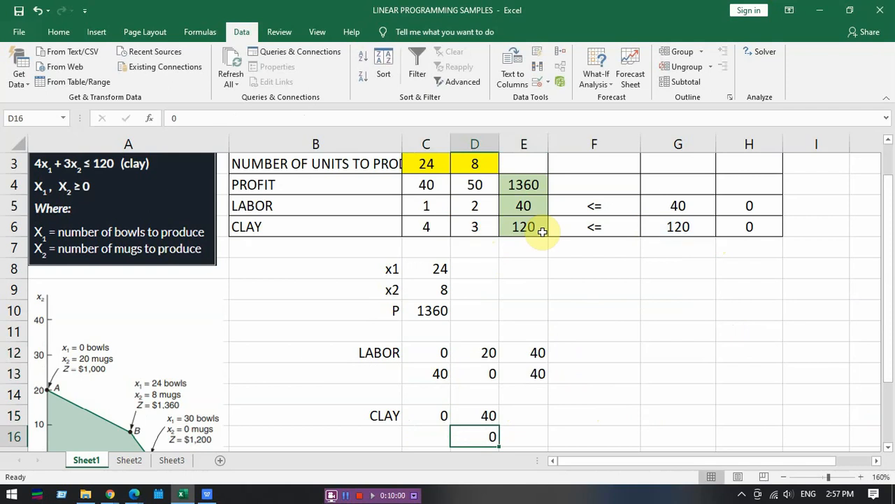
Enter the formula =G6/C6 in C16, dividing the available clay by the bowl clay coefficient
left_click(425, 435)
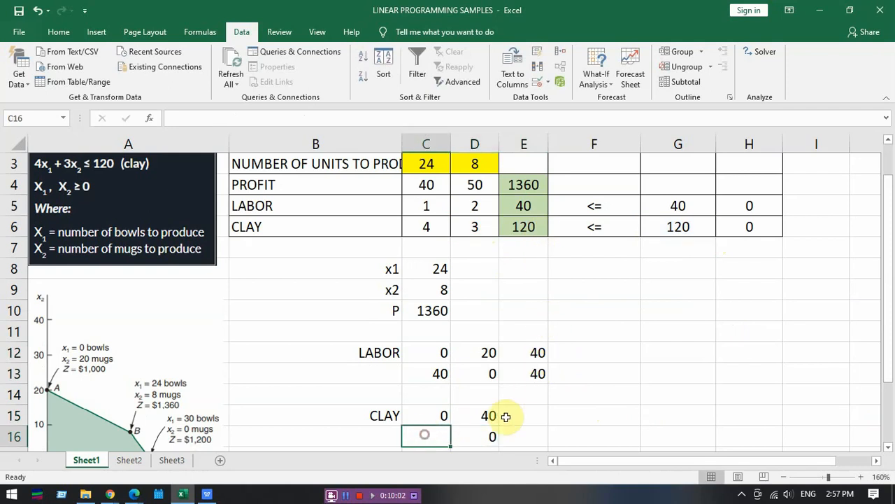
type("=")
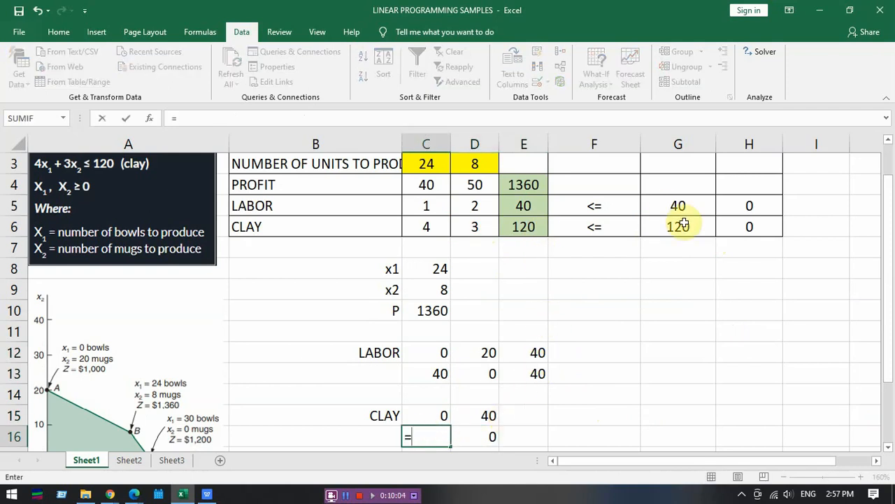
left_click(680, 225)
type("/")
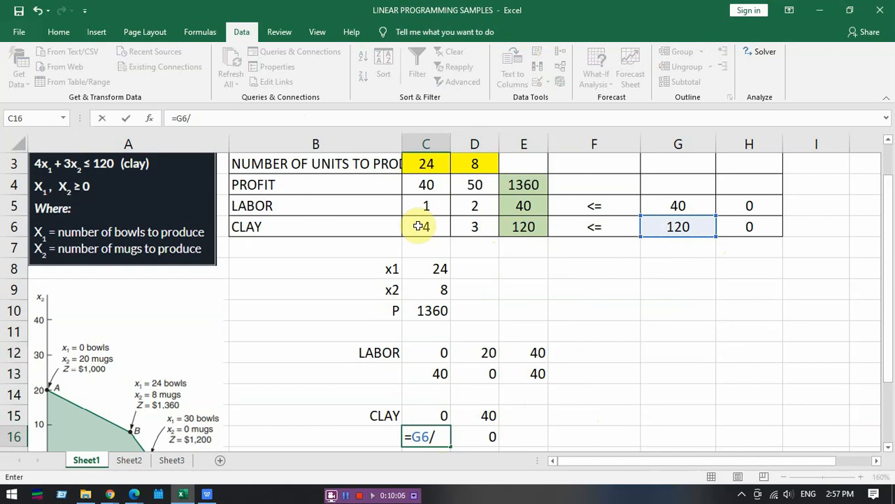
left_click(424, 226)
key("Return")
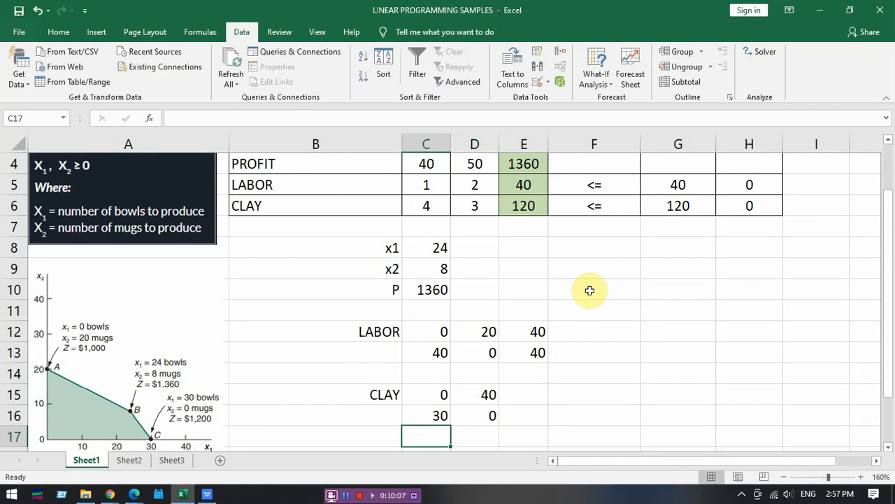
Copy the labor check formulas in E12:E13 to E15:E16 beside the clay points
left_click(517, 392)
left_click_drag(537, 333, 536, 354)
left_click(522, 391)
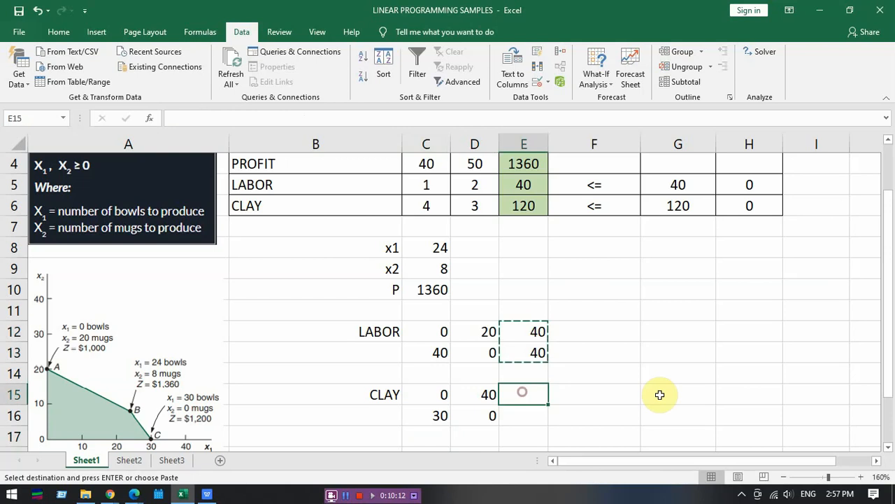
key("ctrl+v")
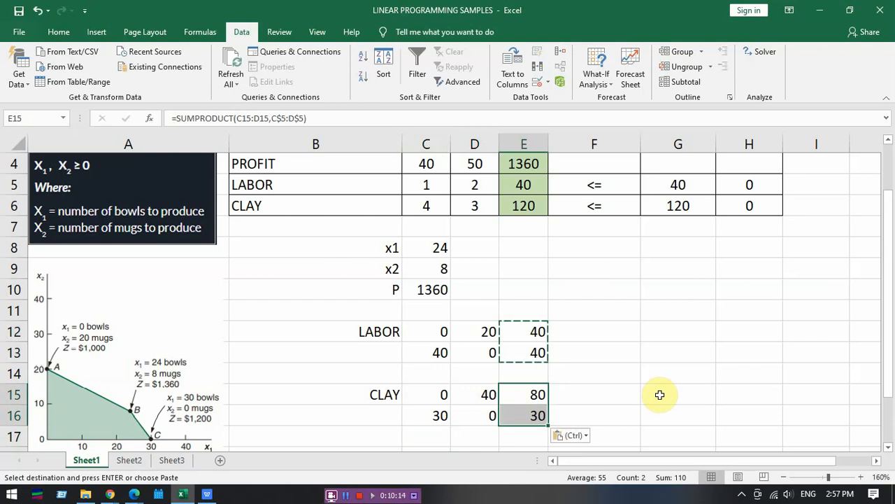
Redirect the coefficient range in the E15 formula to the clay row so it reads =SUMPRODUCT(C15:D15,C$6:D$6)
double_click(524, 394)
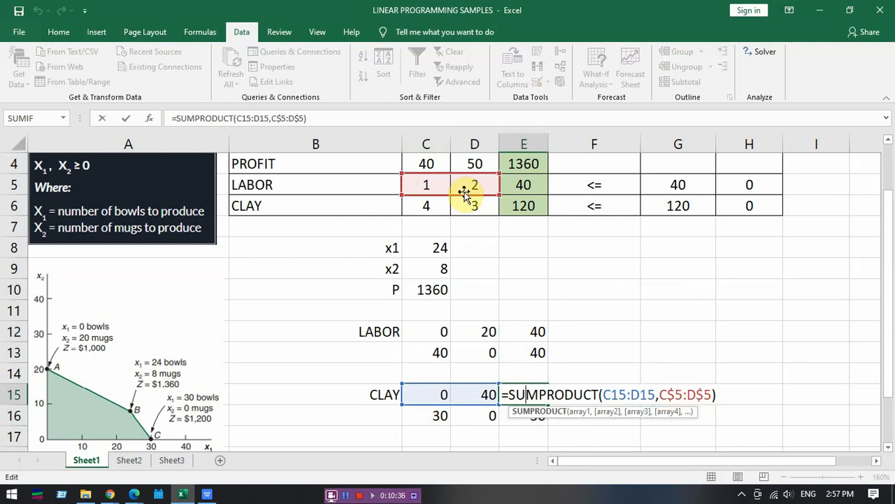
mouse_move(464, 193)
left_mouse_down()
mouse_move(461, 212)
mouse_move(464, 189)
left_mouse_up()
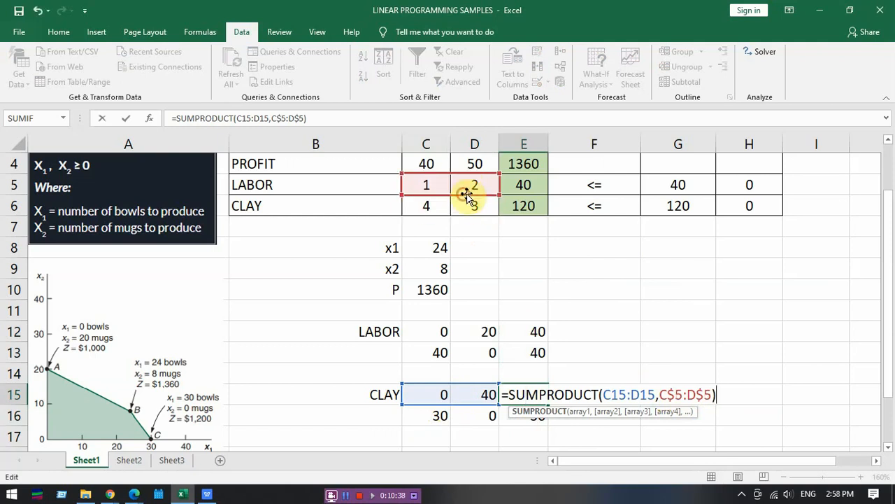
left_click(683, 394)
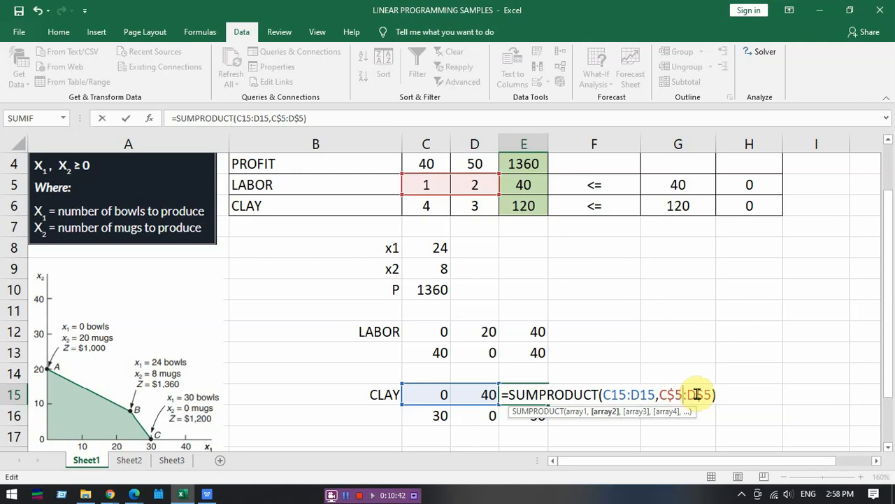
left_click_drag(486, 195, 484, 215)
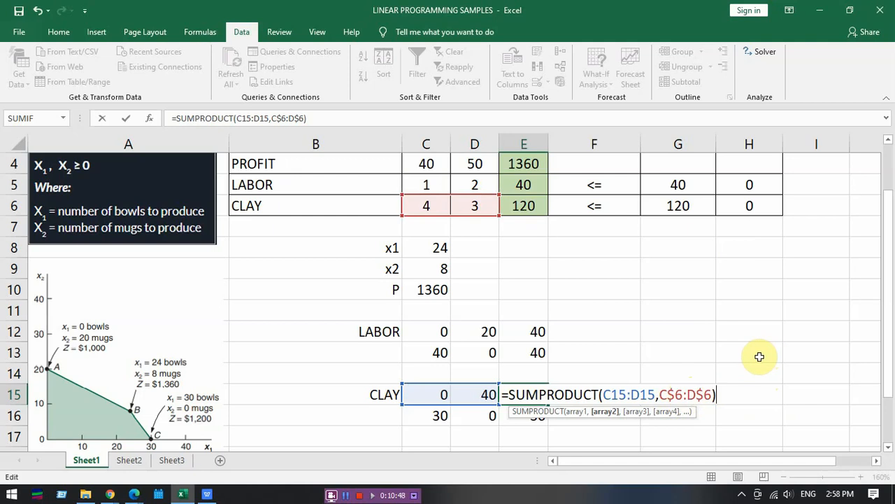
key("Return")
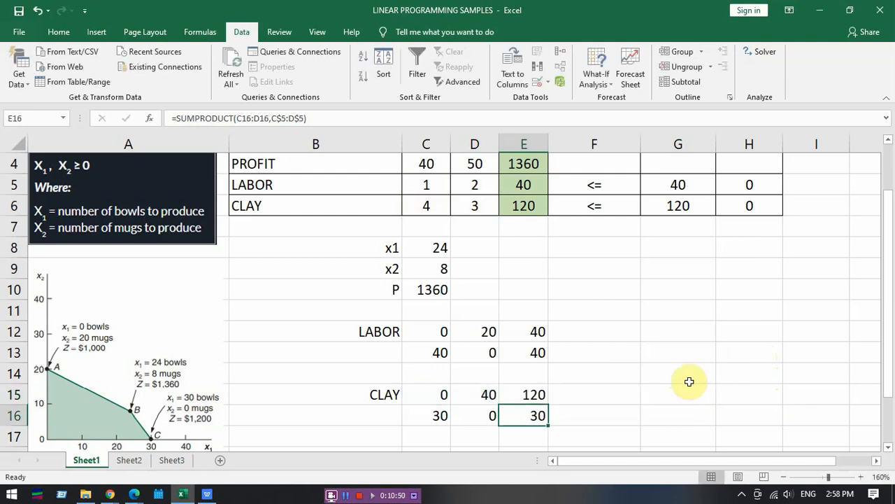
Fill the corrected E15 formula down to E16 for the second clay point
left_click(539, 396)
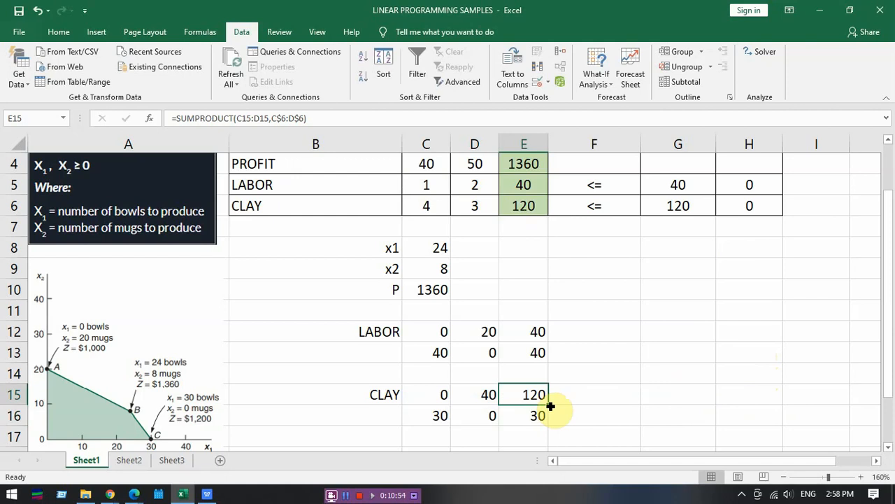
left_click_drag(551, 406, 548, 421)
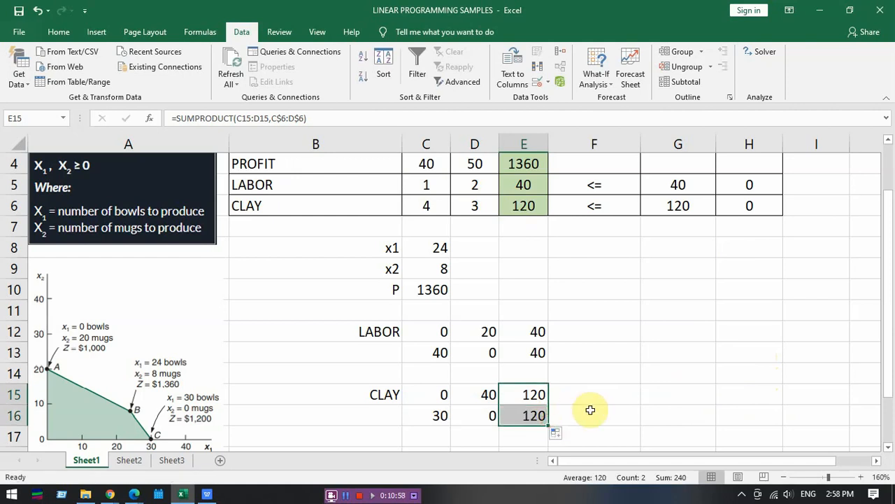
left_click(590, 410)
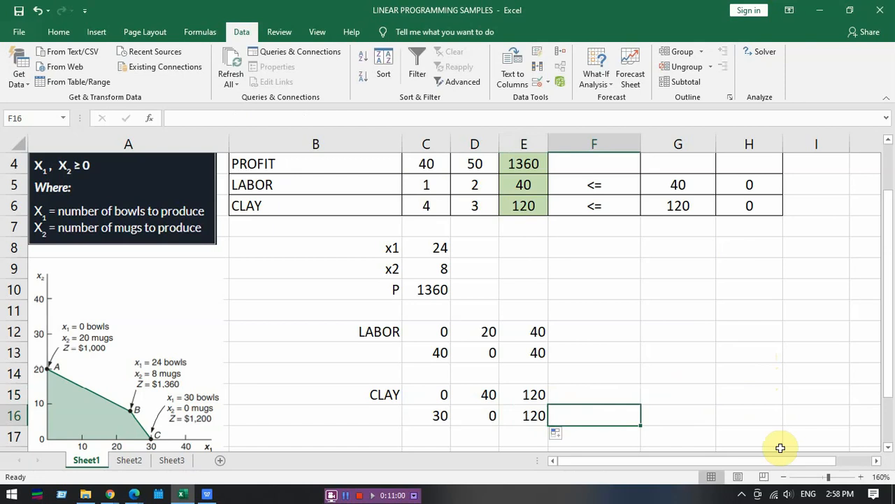
Review the labor points in C12:E13 and clay points in C15:D16 against the reference graph of the feasible region
left_click_drag(887, 396, 890, 397)
left_click_drag(426, 325, 530, 354)
left_click(453, 394)
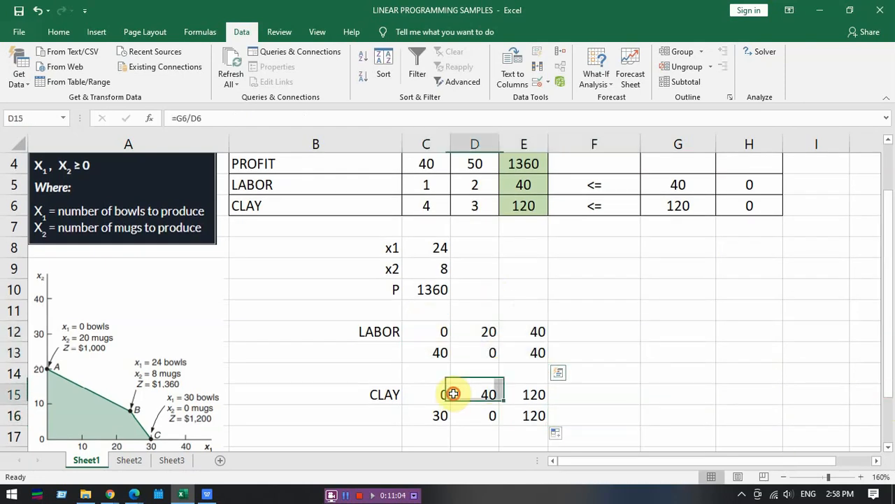
left_click_drag(453, 394, 505, 413)
left_click_drag(411, 394, 482, 414)
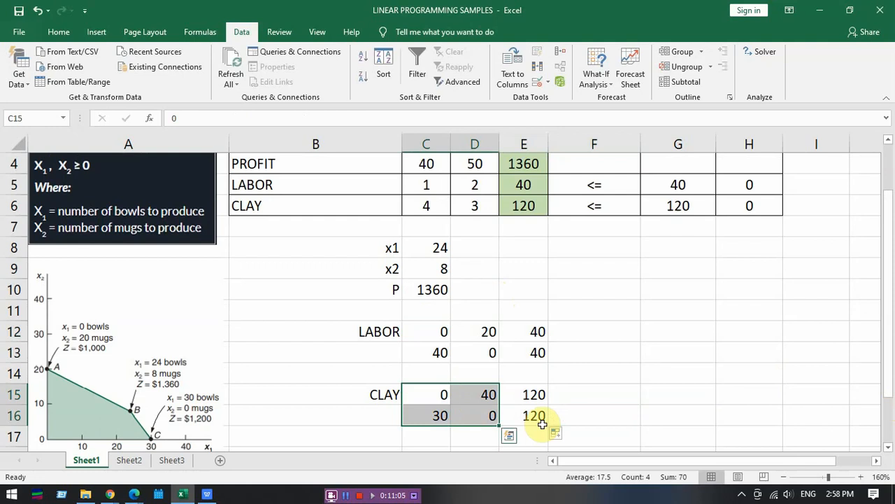
left_click(619, 419)
mouse_move(889, 390)
left_mouse_down()
mouse_move(890, 326)
mouse_move(889, 382)
left_mouse_up()
left_click(892, 324)
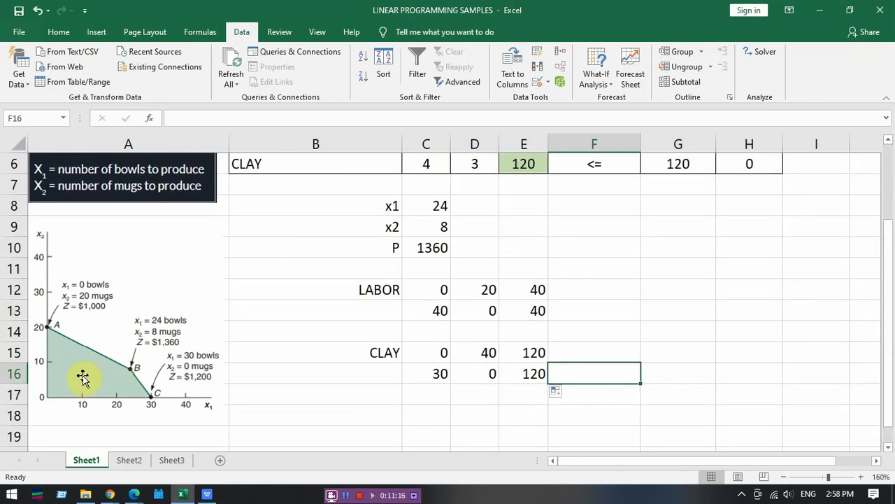
Insert a scatter chart with straight lines and markers from the labor points C12:D13 and place it beside the data, starting in column F
left_click_drag(632, 466, 694, 472)
left_click_drag(888, 371, 888, 364)
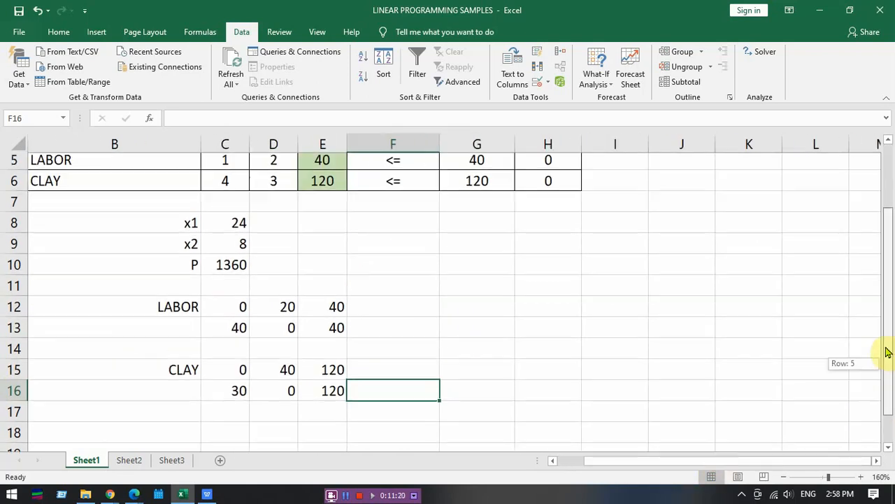
left_click_drag(239, 308, 278, 328)
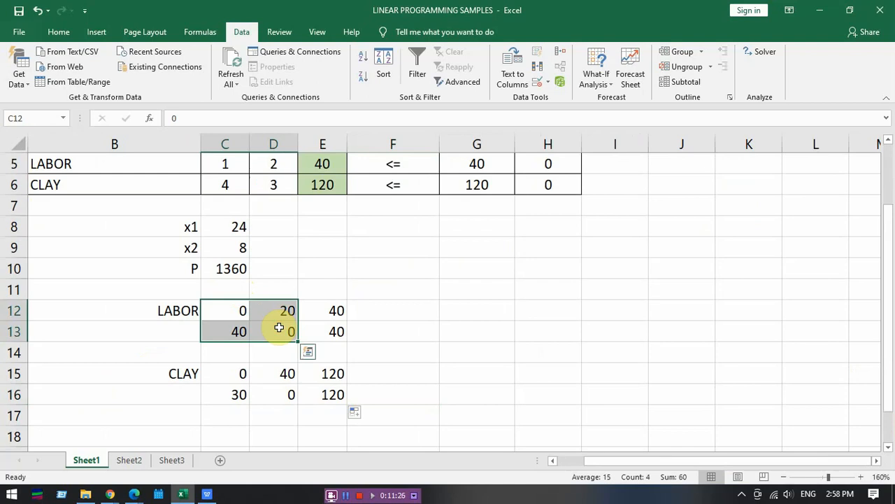
left_click(96, 33)
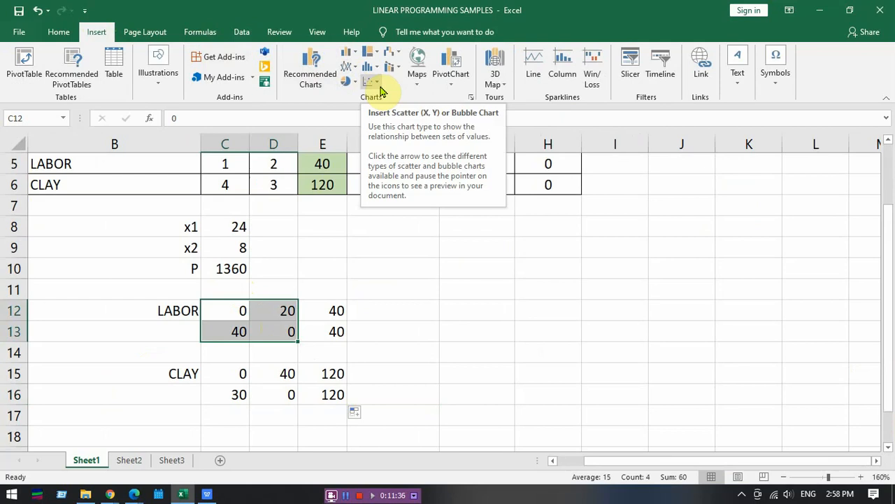
left_click(377, 82)
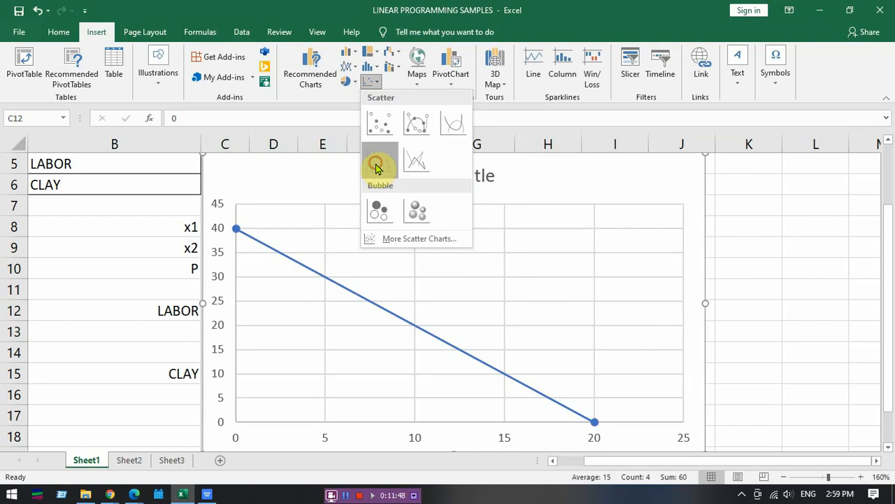
left_click(377, 166)
left_click_drag(245, 162, 441, 221)
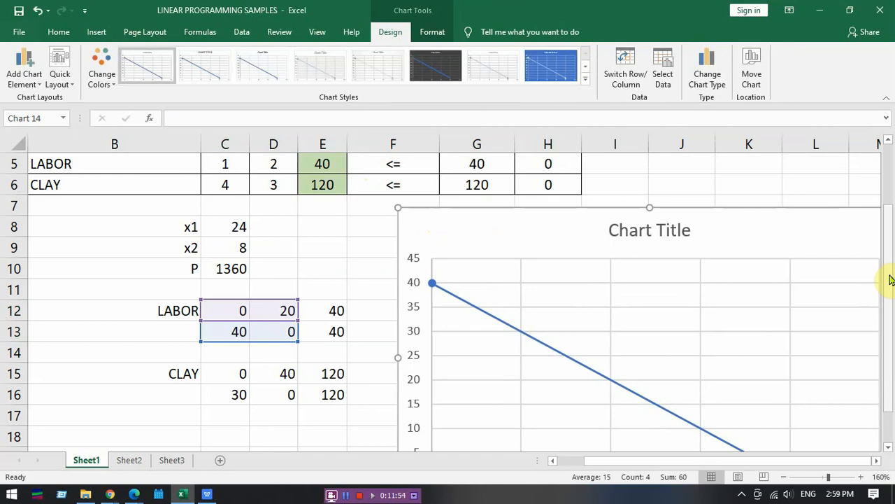
Compare the plotted line's two endpoints and axes with the x1 values in C12:C13 and x2 values in D12:D13
left_click_drag(889, 277, 889, 288)
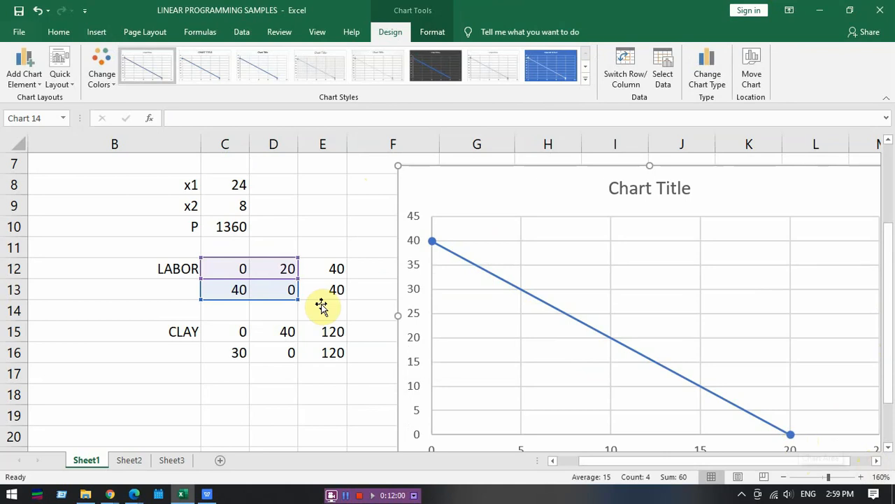
left_click_drag(217, 267, 217, 287)
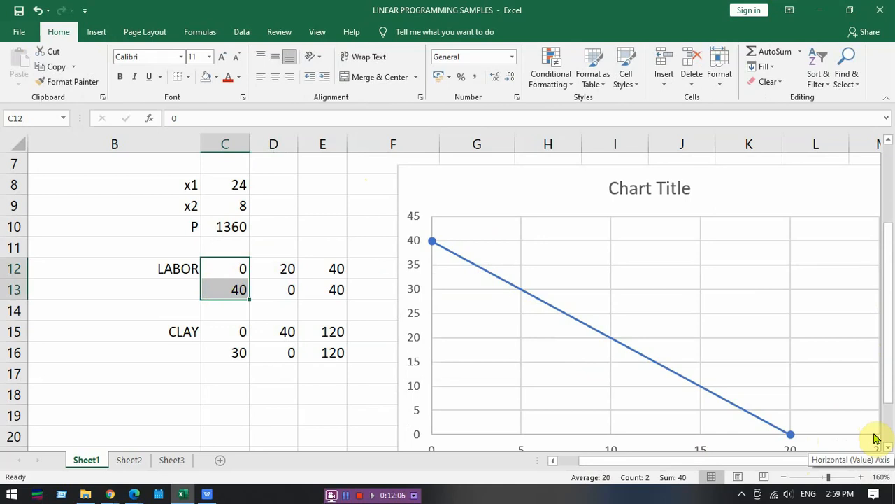
left_click(231, 263)
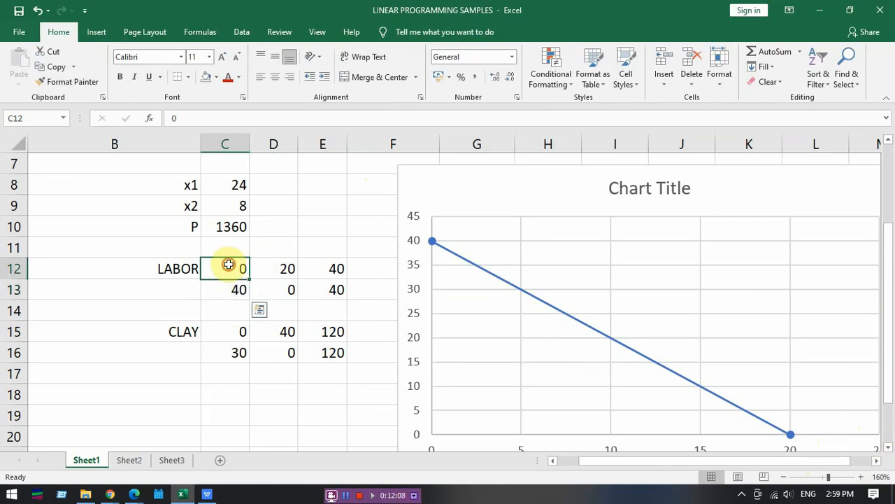
left_click(226, 282)
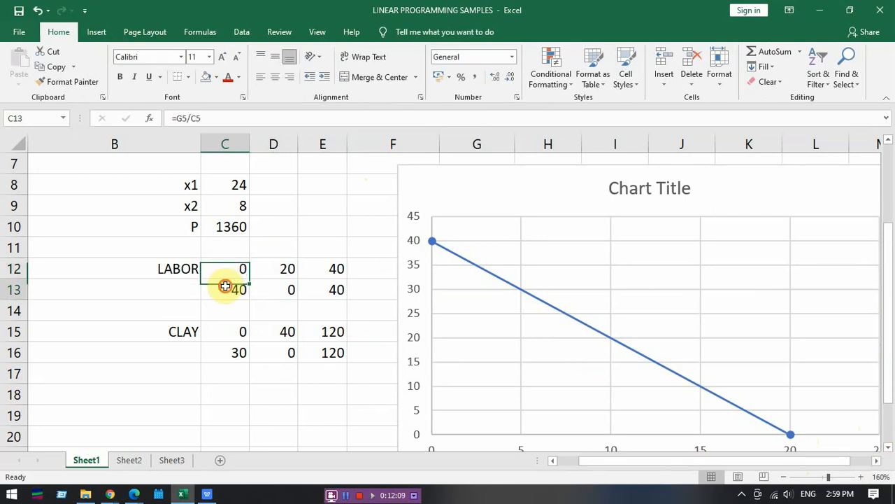
left_click(887, 448)
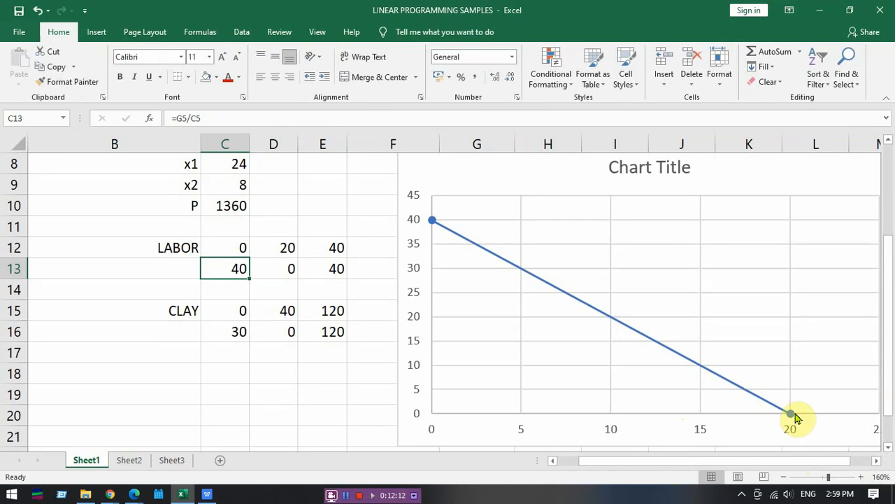
mouse_move(796, 417)
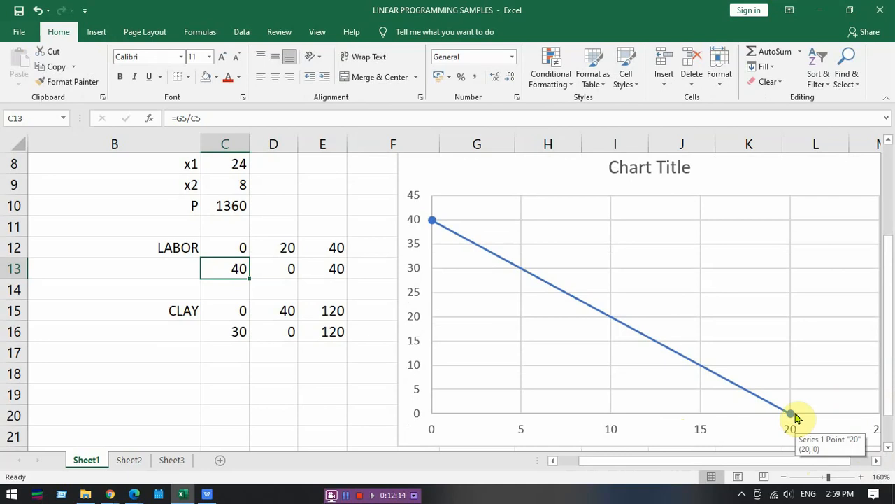
mouse_move(433, 225)
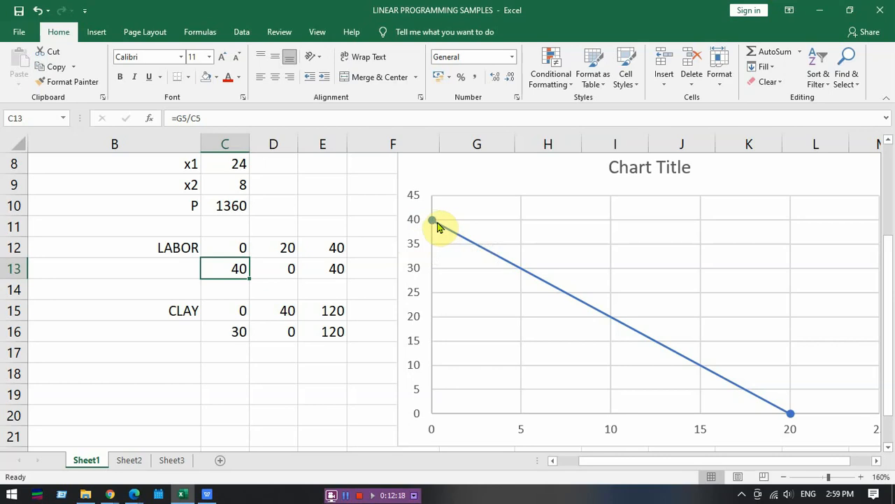
left_click_drag(286, 248, 287, 269)
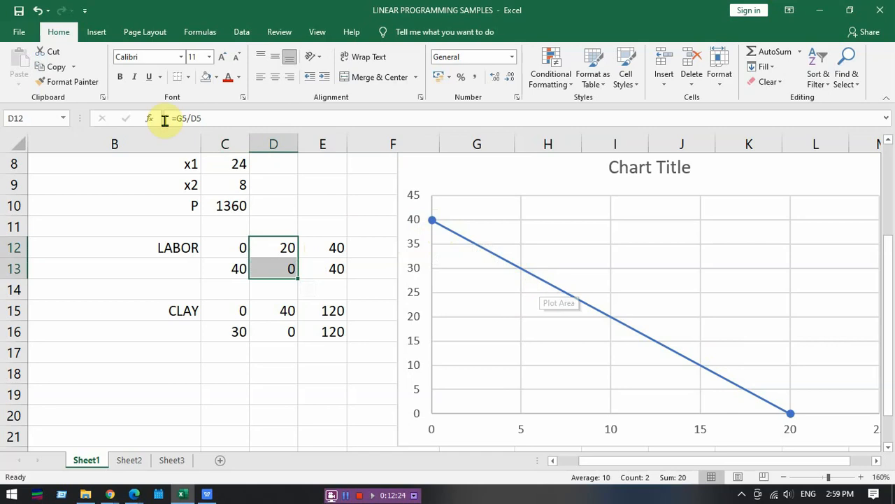
left_click(615, 254)
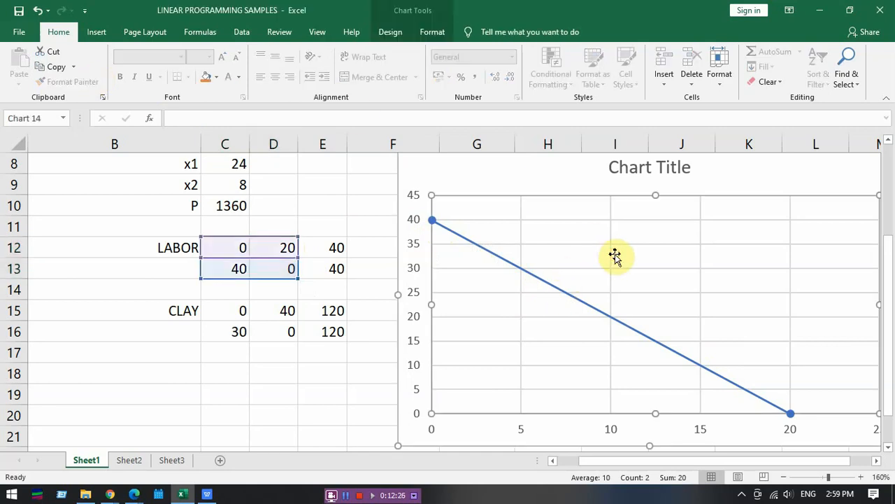
right_click(578, 305)
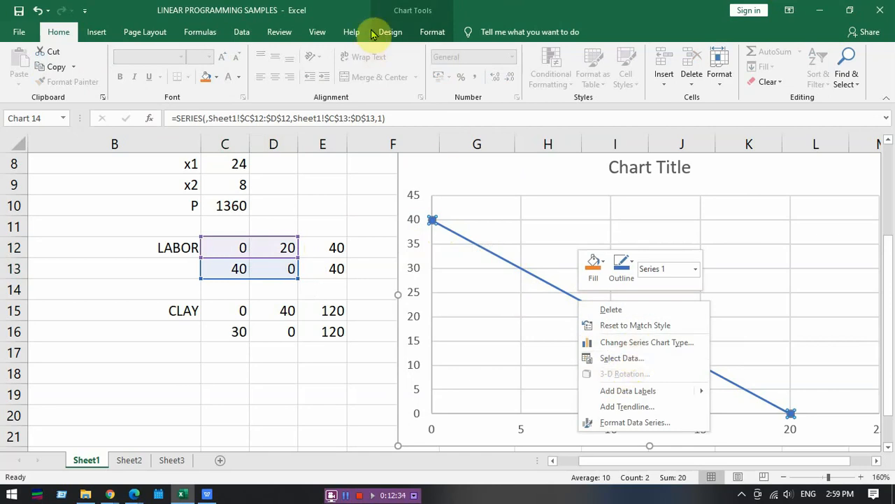
left_click(397, 31)
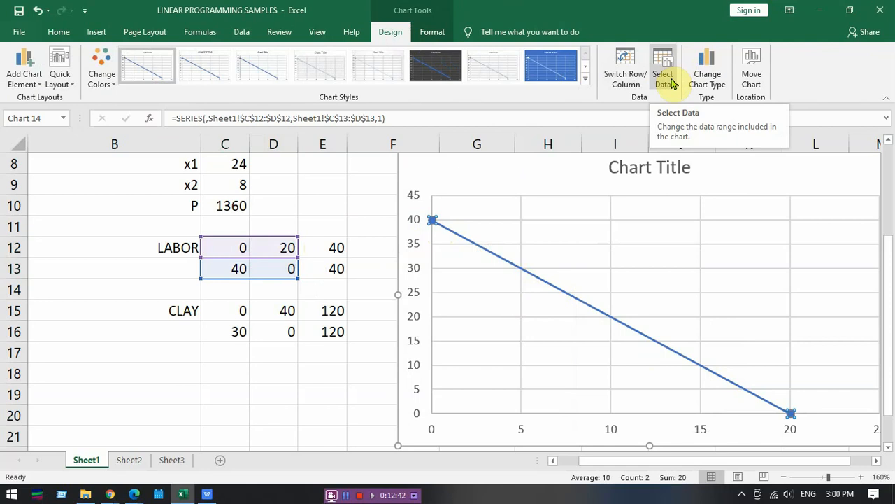
right_click(654, 249)
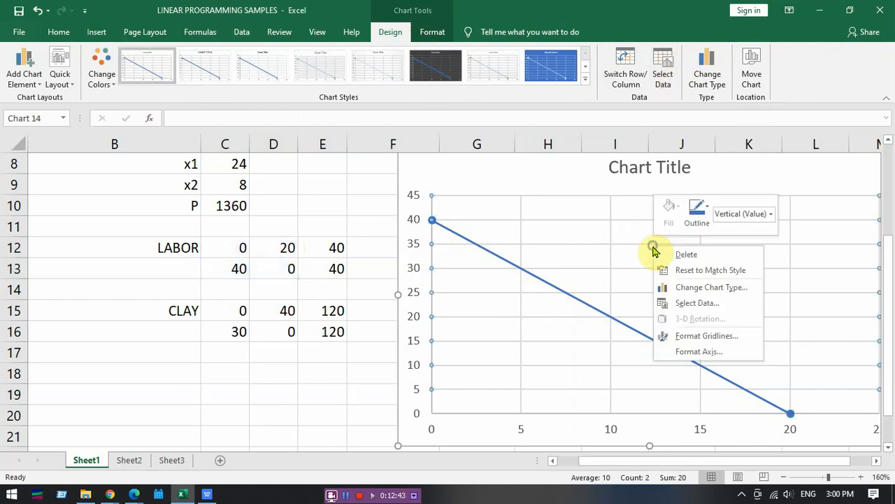
left_click(684, 303)
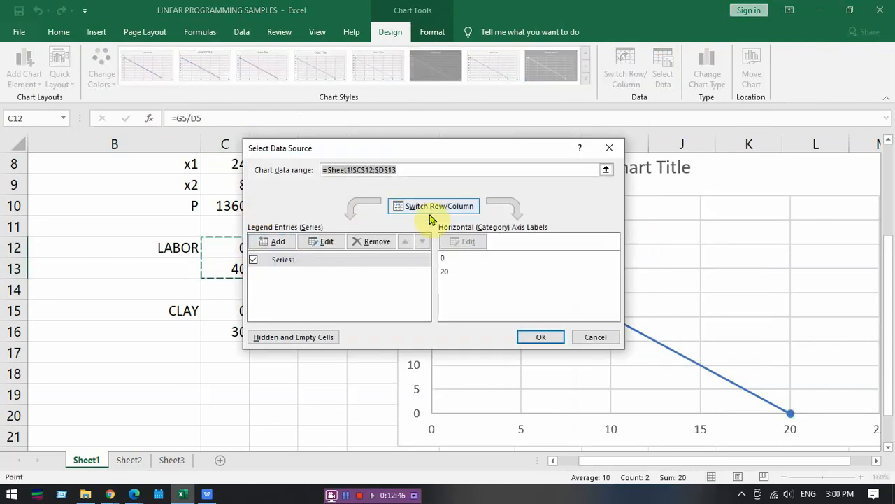
left_click(609, 147)
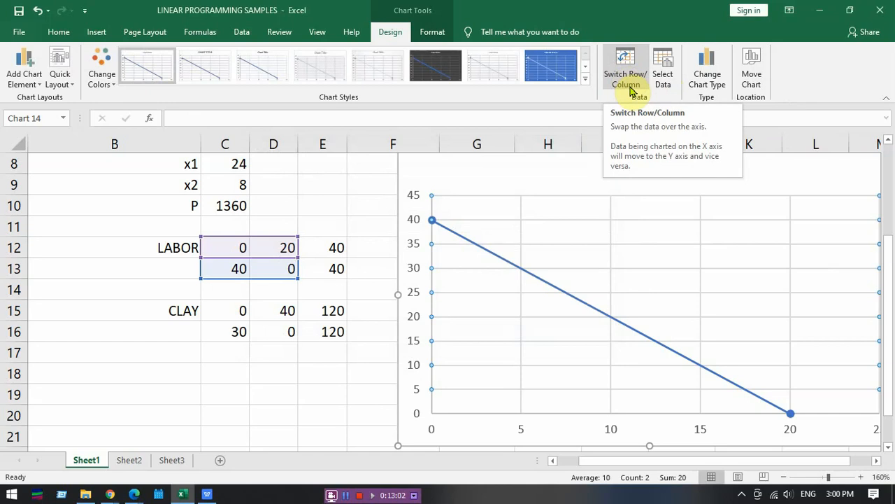
Switch the chart's rows and columns so C12:C13 runs along the horizontal axis and D12:D13 along the vertical axis
left_click(633, 79)
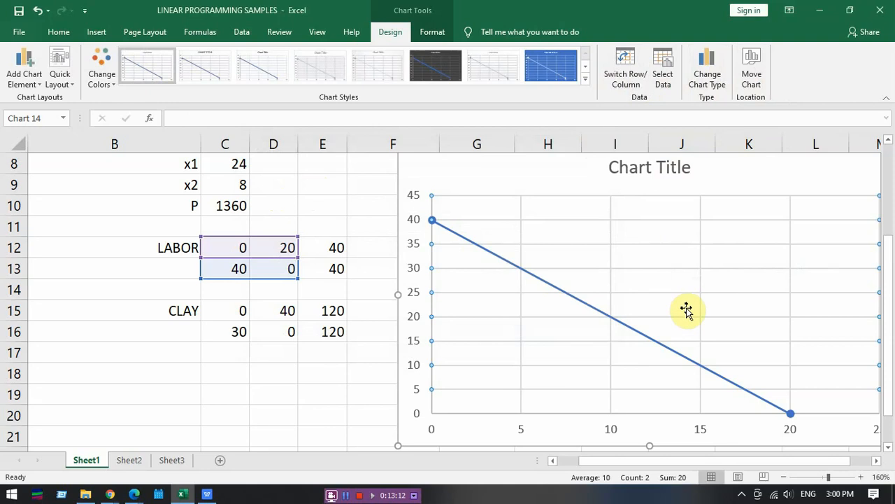
left_click(629, 67)
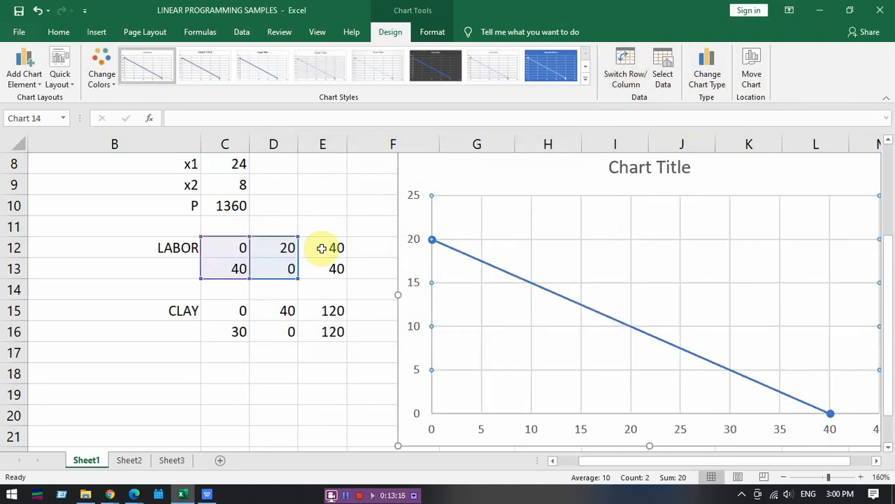
mouse_move(433, 255)
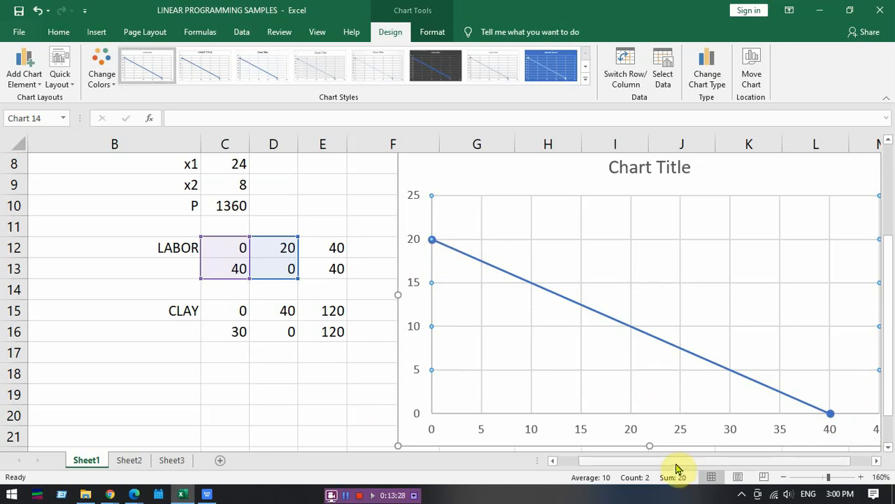
Add a legend to the labor chart and set its position to Bottom
scroll(682, 416, "right", 3)
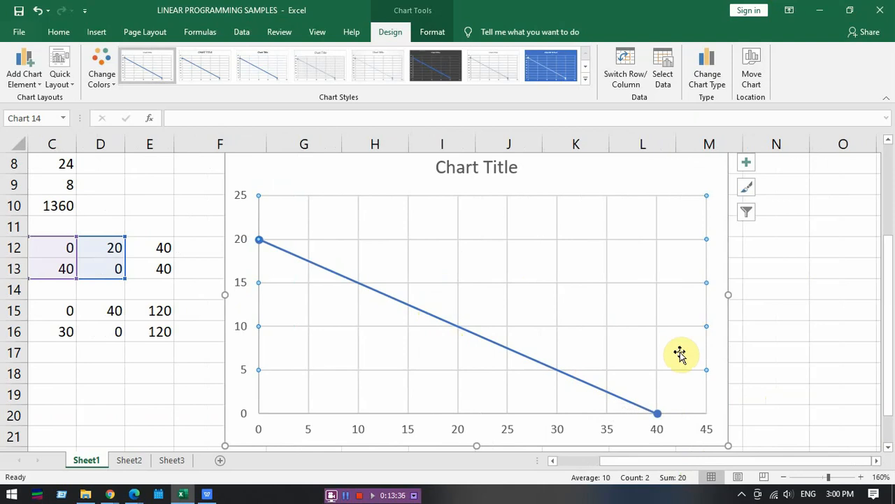
left_click(751, 167)
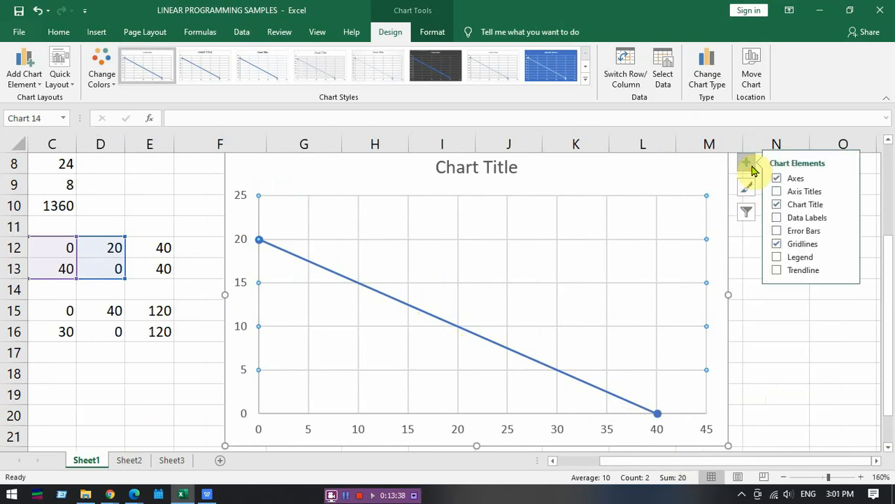
left_click(805, 259)
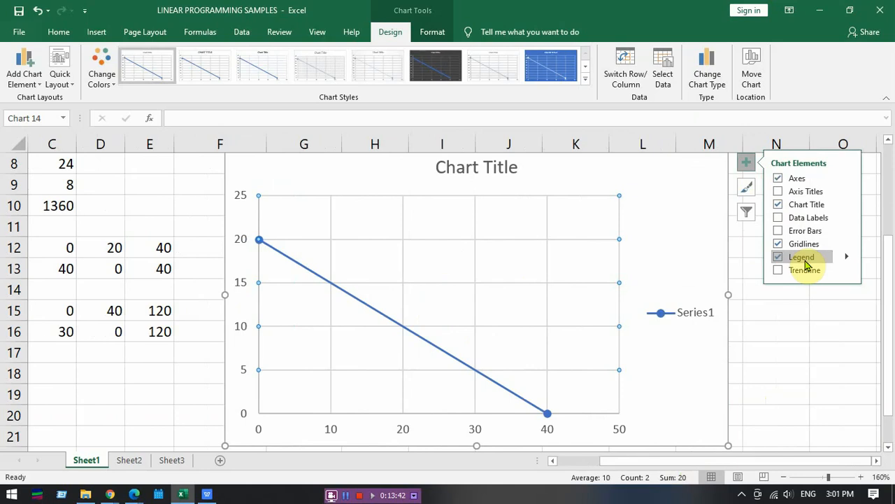
left_click(705, 320)
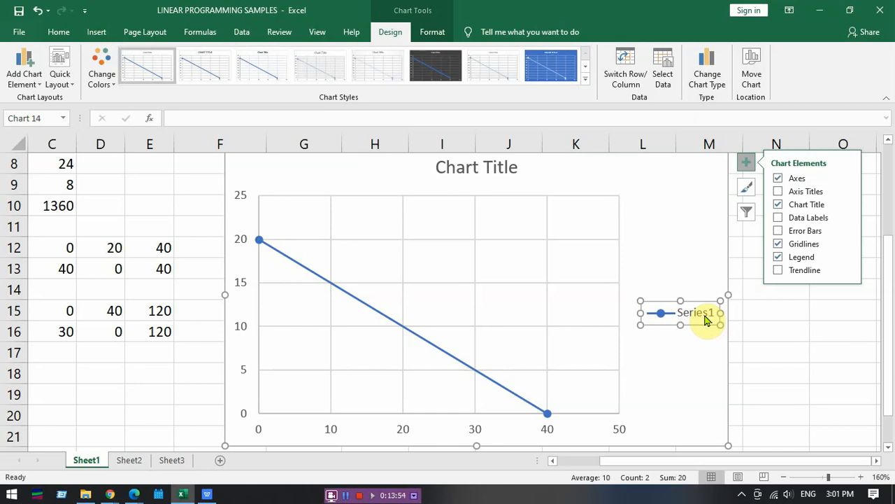
left_click(746, 192)
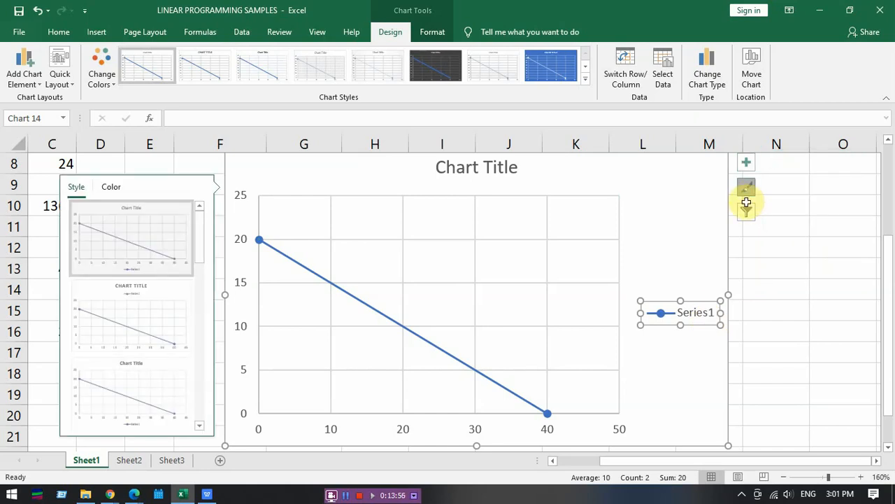
left_click(746, 210)
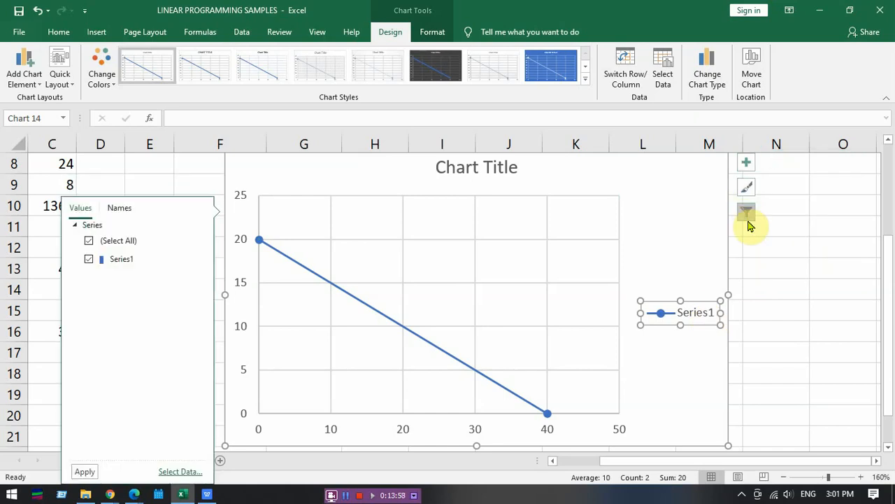
right_click(698, 311)
left_click(749, 412)
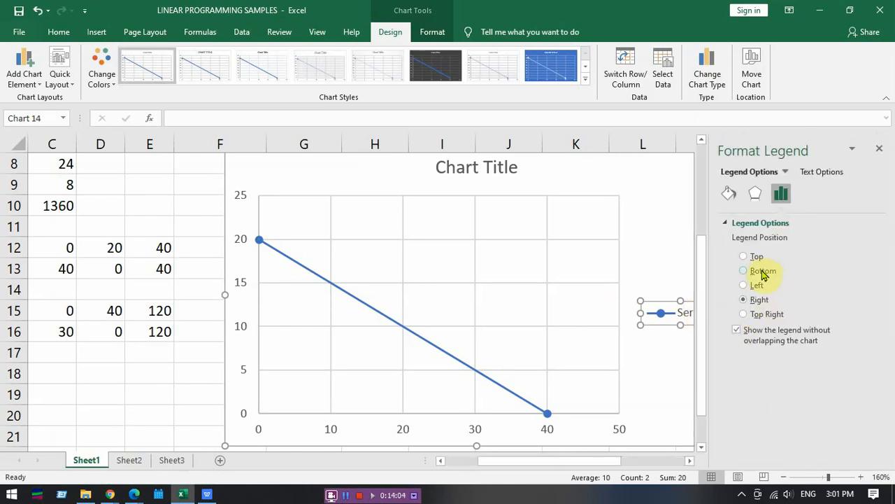
left_click(744, 270)
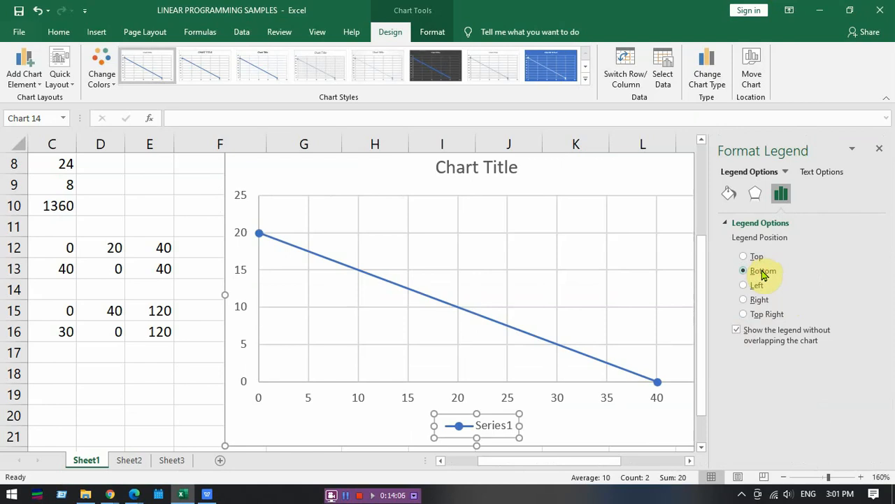
left_click(879, 151)
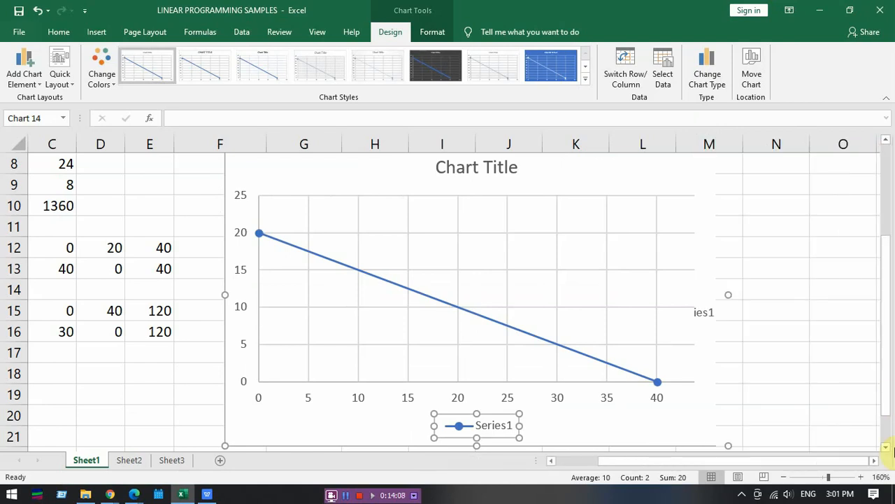
Edit the chart's existing series so its name comes from the LABOR label in cell B12
left_click_drag(754, 463, 733, 462)
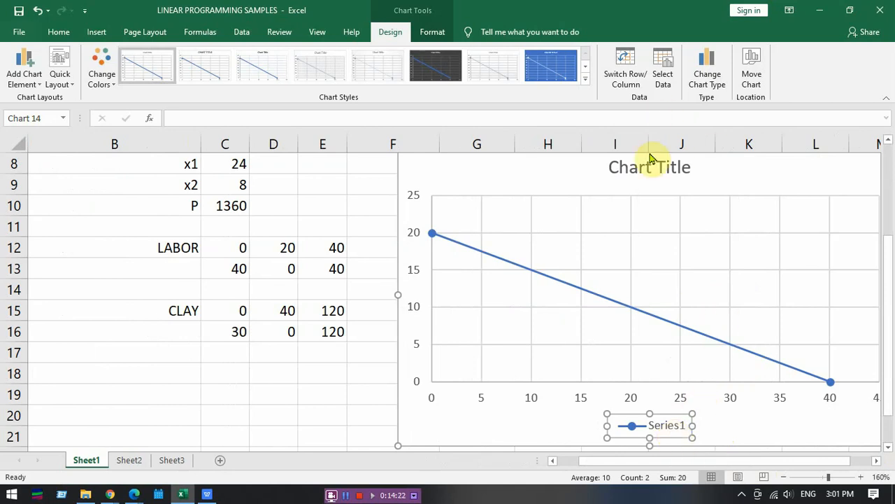
left_click(666, 80)
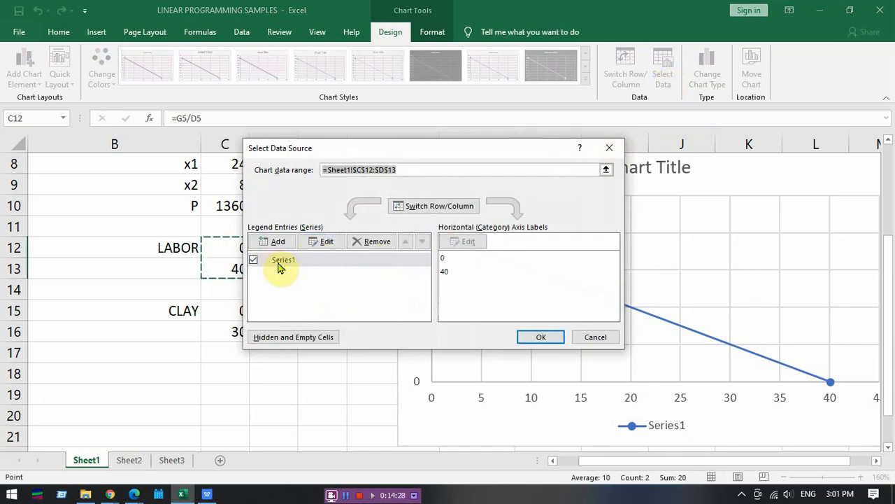
left_click(338, 246)
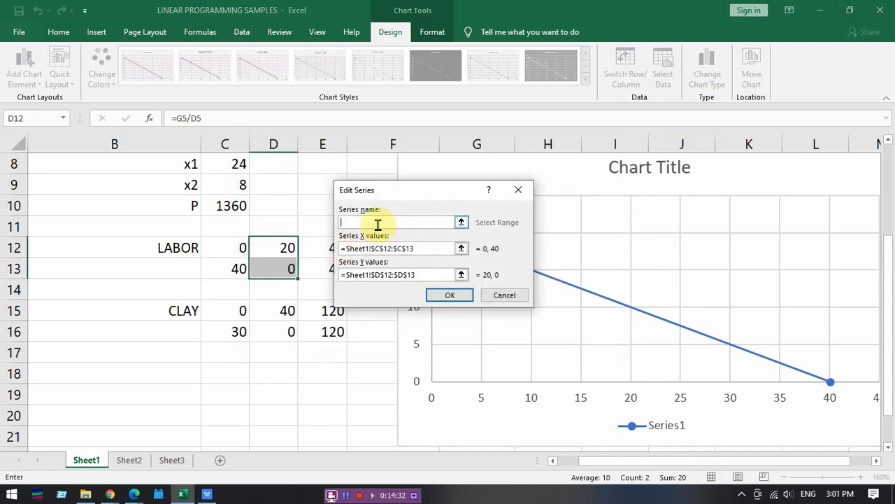
left_click(163, 252)
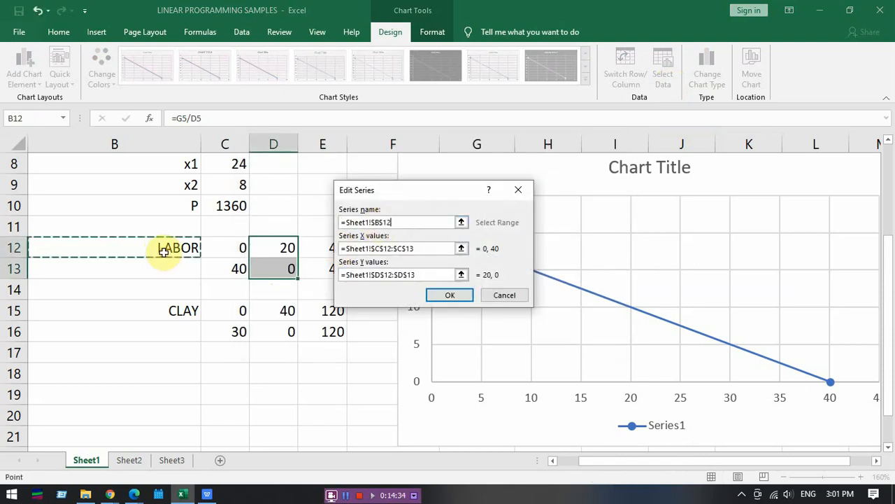
left_click(447, 296)
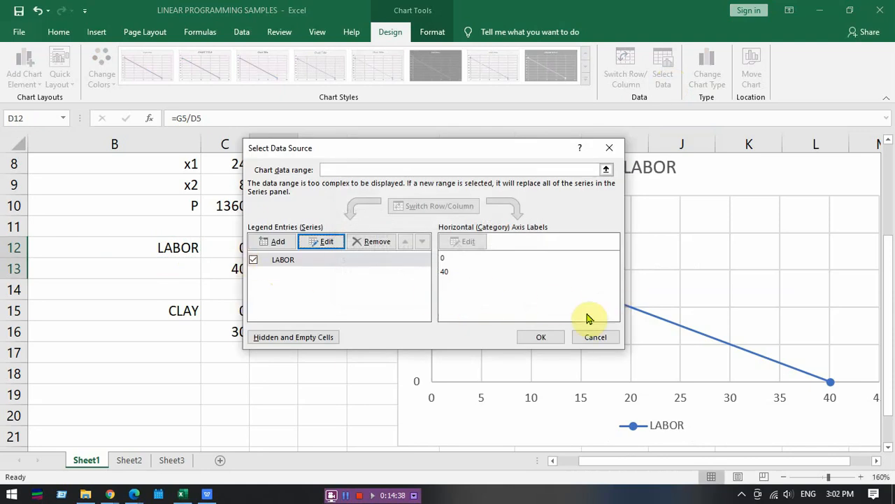
left_click(536, 339)
left_click(680, 428)
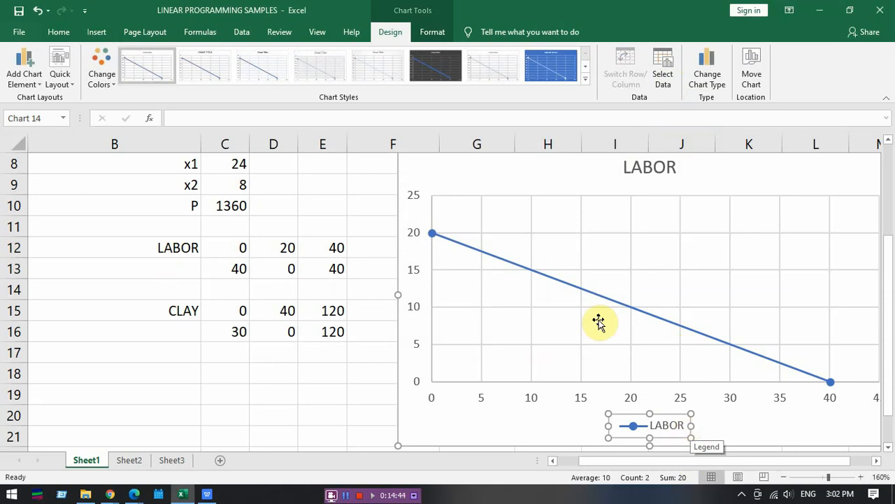
Add a second data series to the labor chart, taking its name from the CLAY label in cell B15
left_click_drag(191, 311, 256, 319)
left_click(255, 334)
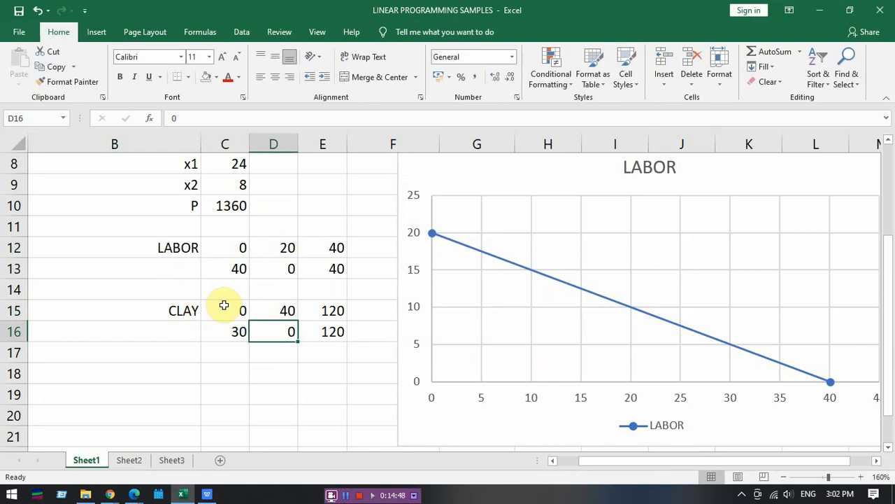
left_click(628, 249)
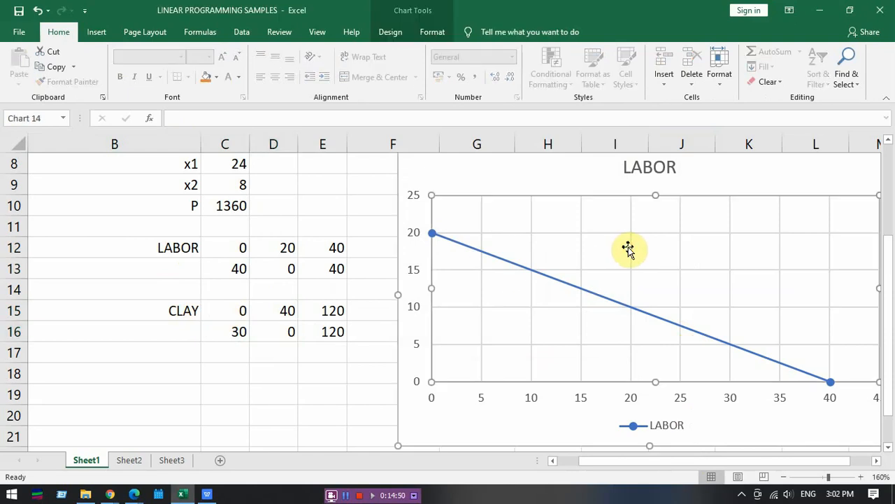
right_click(627, 250)
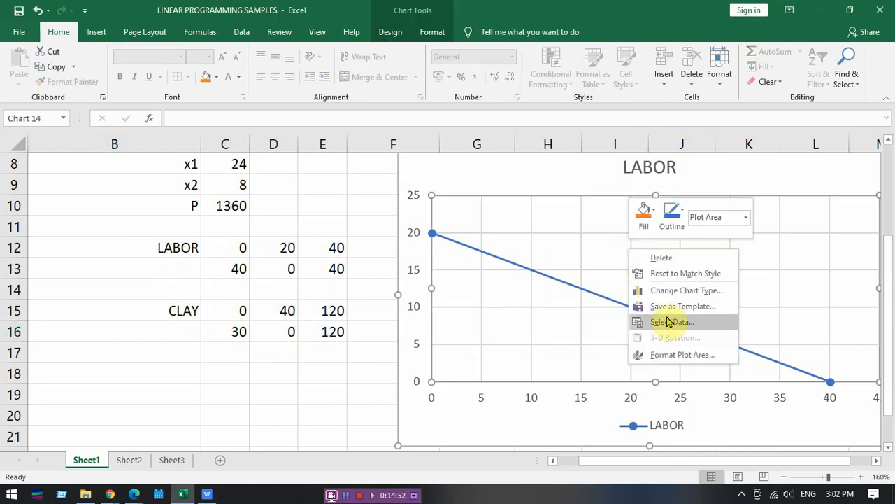
left_click(390, 31)
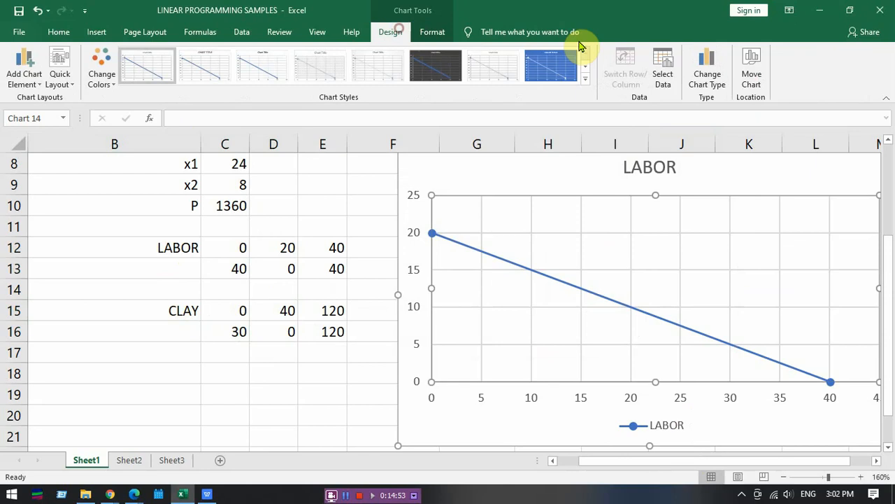
left_click(665, 72)
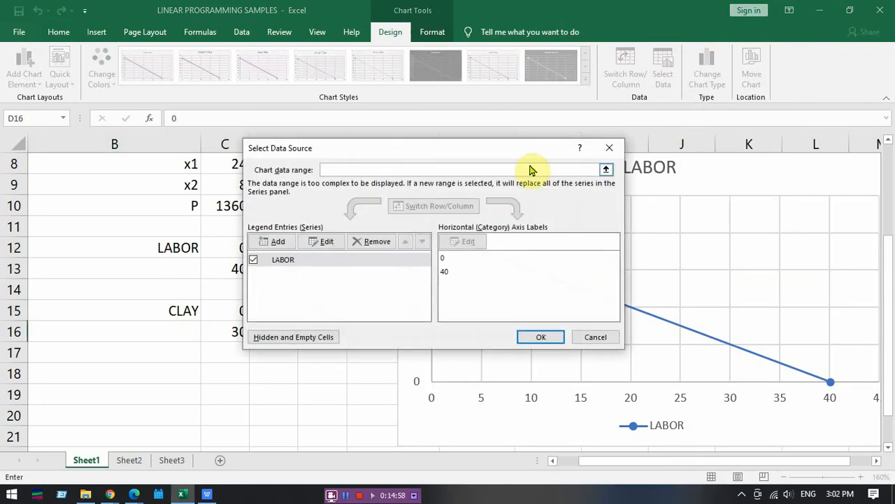
left_click_drag(549, 151, 778, 87)
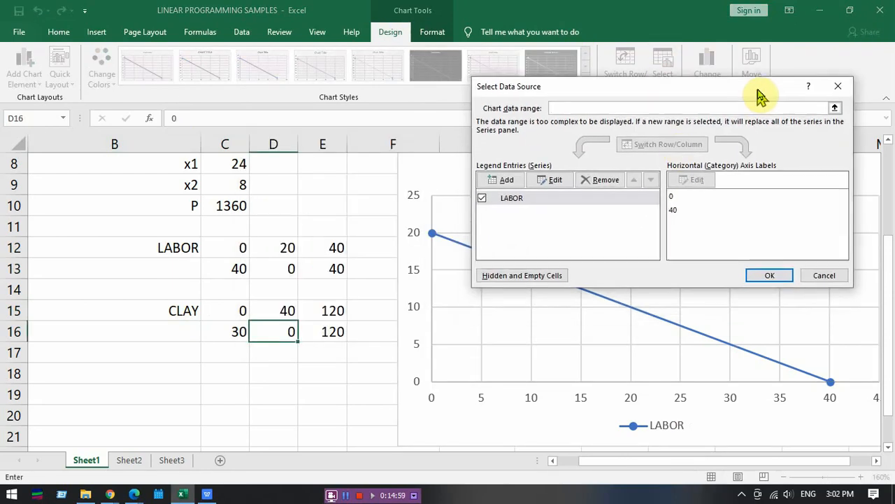
left_click(502, 181)
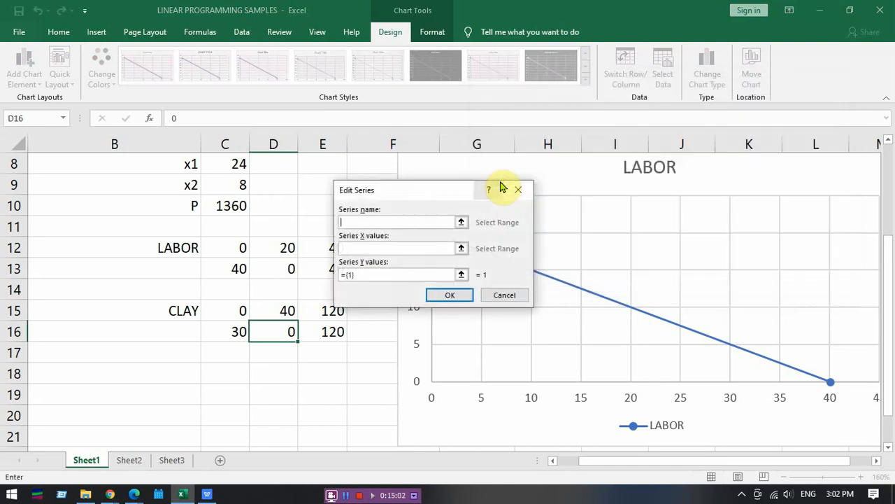
left_click(149, 312)
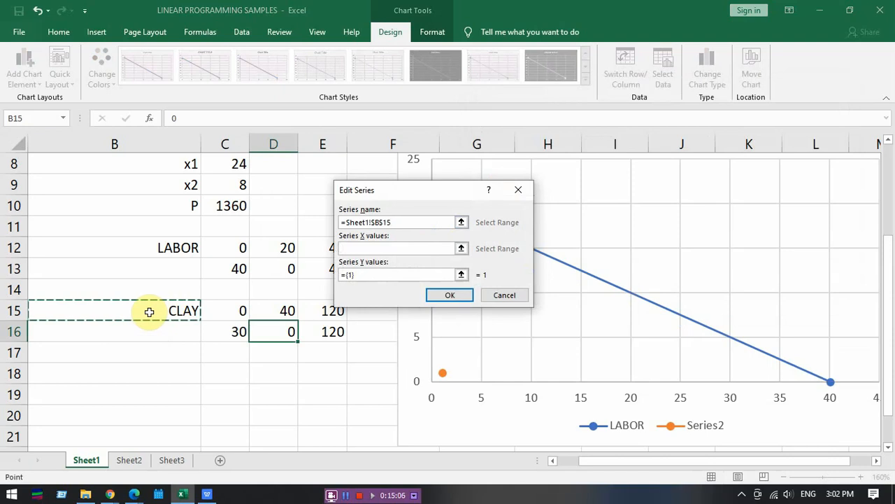
Set the CLAY series' X values to C15:C16 and its Y values to D15:D16
left_click(357, 249)
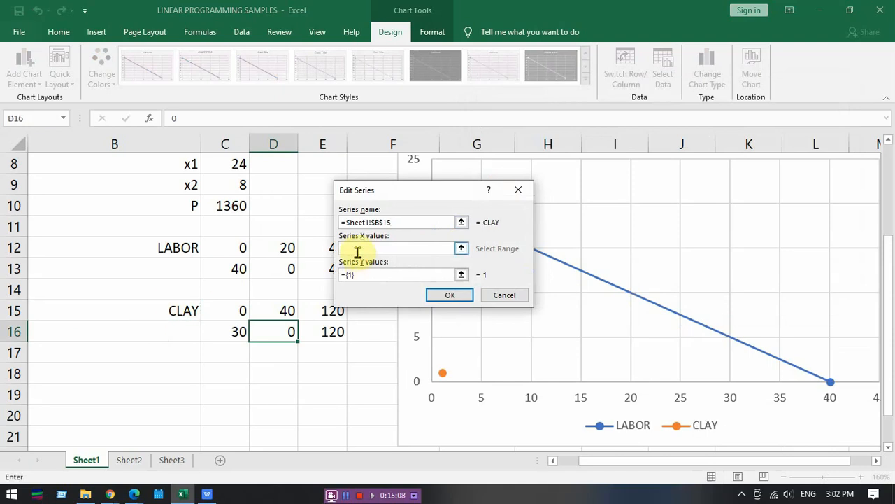
left_click_drag(236, 310, 233, 338)
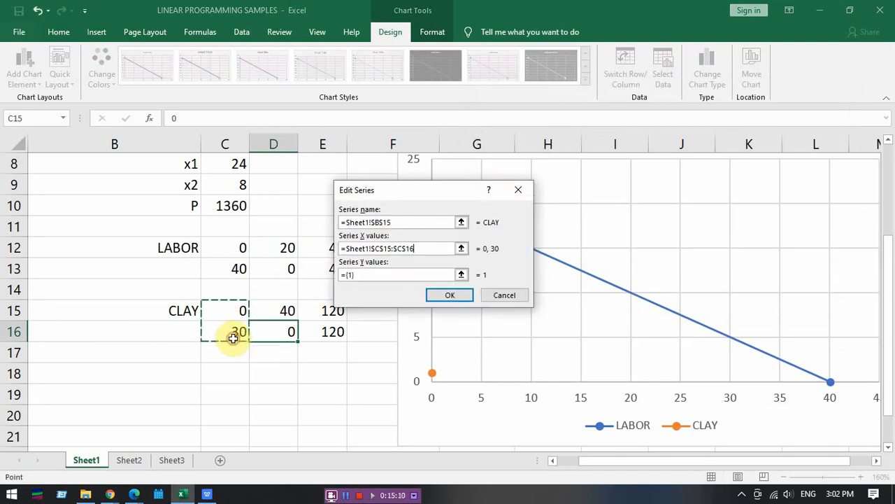
left_click(367, 274)
left_click_drag(358, 275, 332, 274)
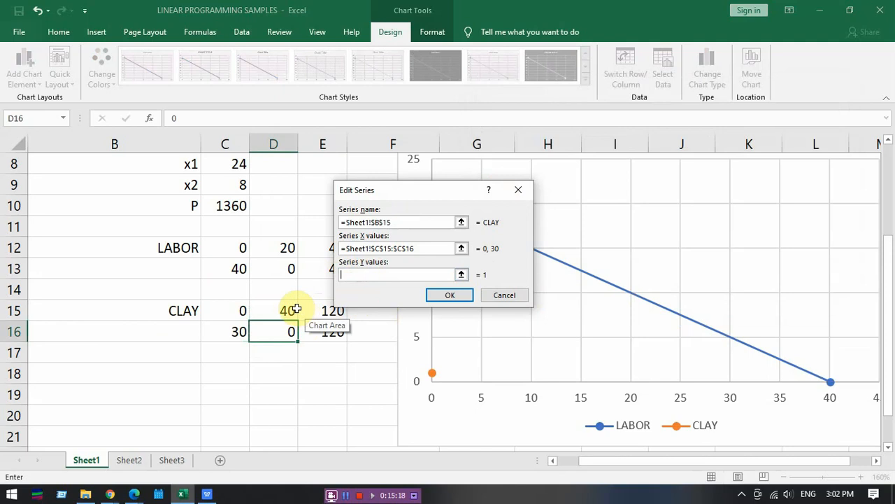
left_click_drag(291, 310, 293, 332)
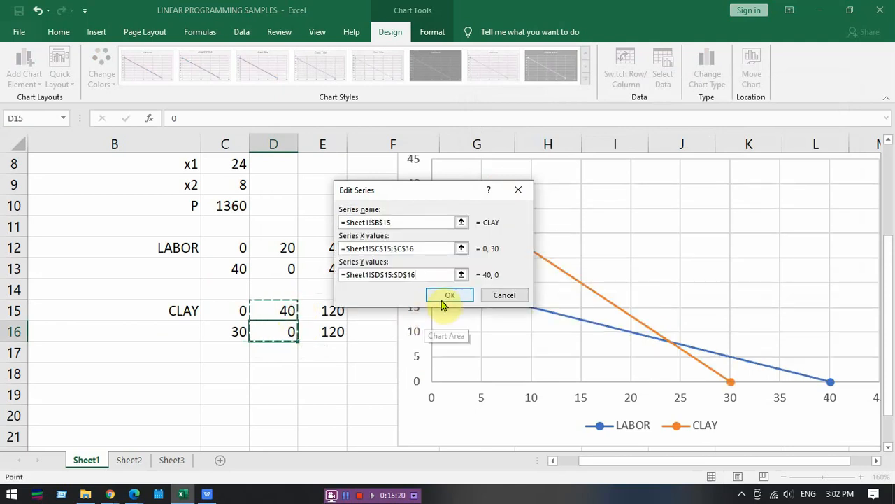
left_click(444, 298)
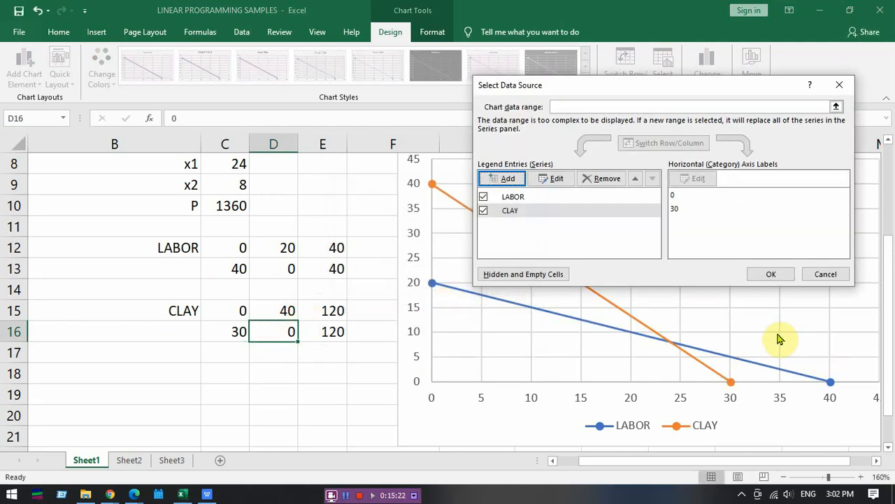
left_click(767, 277)
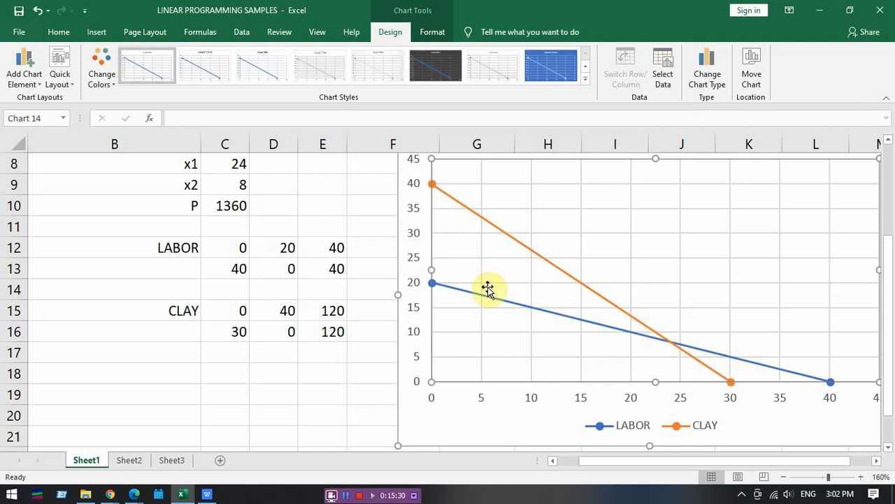
Narrow the chart so its far edge ends just inside column K
left_click(877, 462)
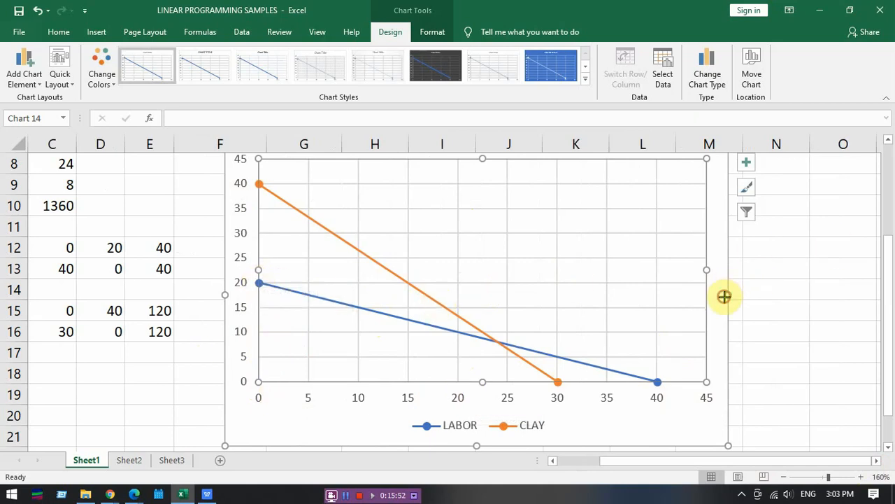
left_click_drag(724, 296, 610, 306)
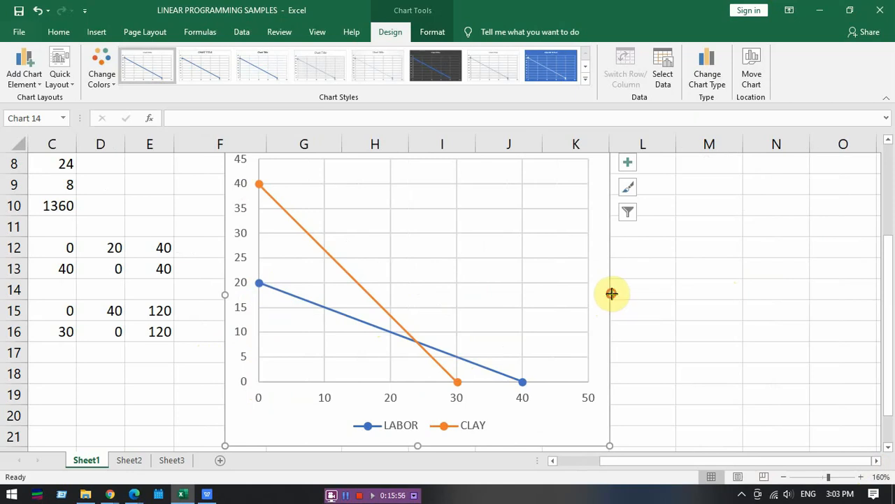
left_click_drag(611, 294, 605, 294)
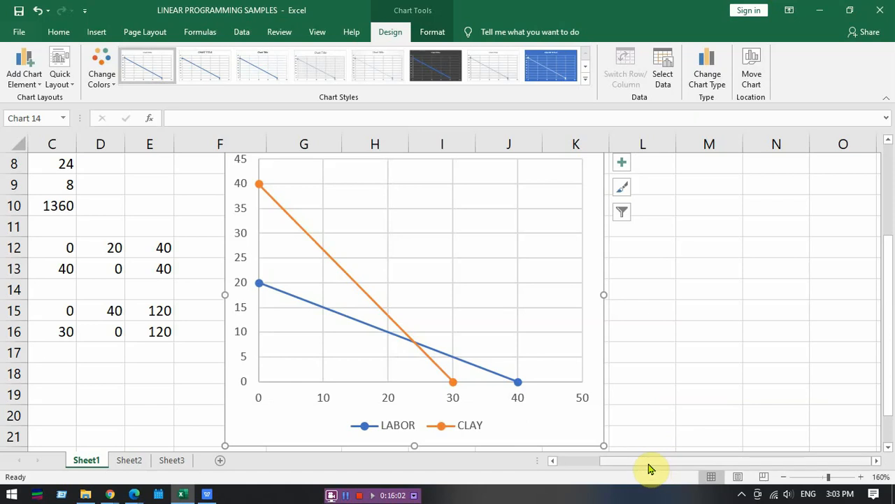
Compare the constraint totals, <= signs and limits in E5:G6 with the reference feasible region and the area below both chart lines
left_click_drag(649, 465, 620, 410)
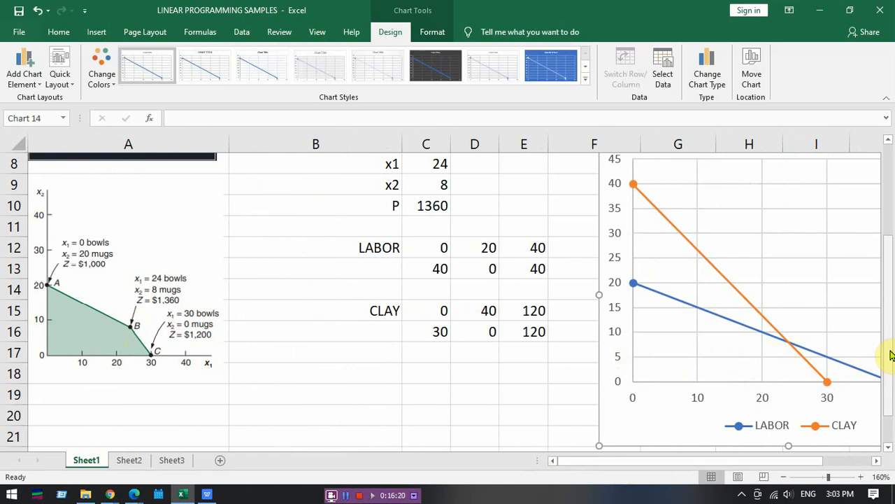
left_click_drag(892, 355, 892, 292)
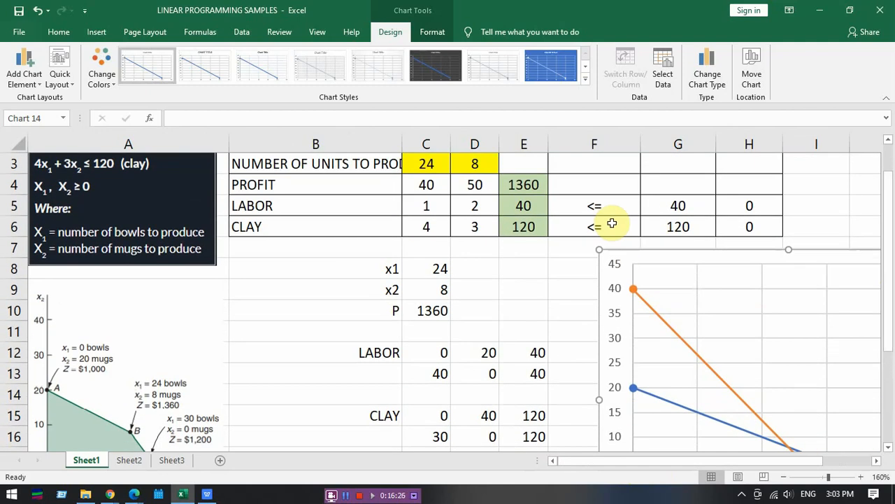
left_click_drag(600, 204, 600, 227)
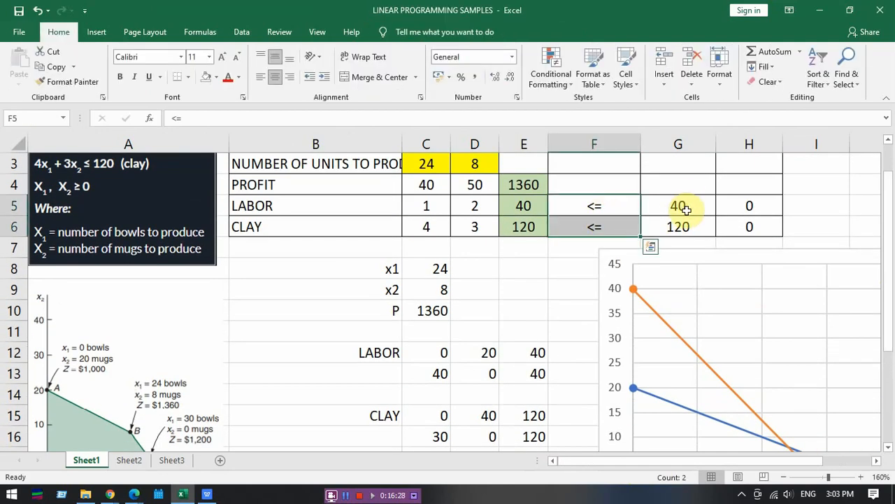
left_click(625, 202)
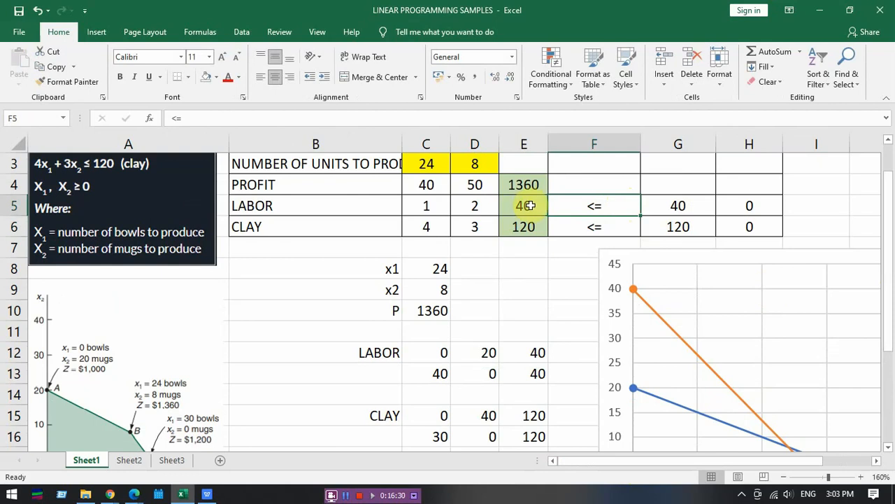
left_click_drag(533, 204, 523, 224)
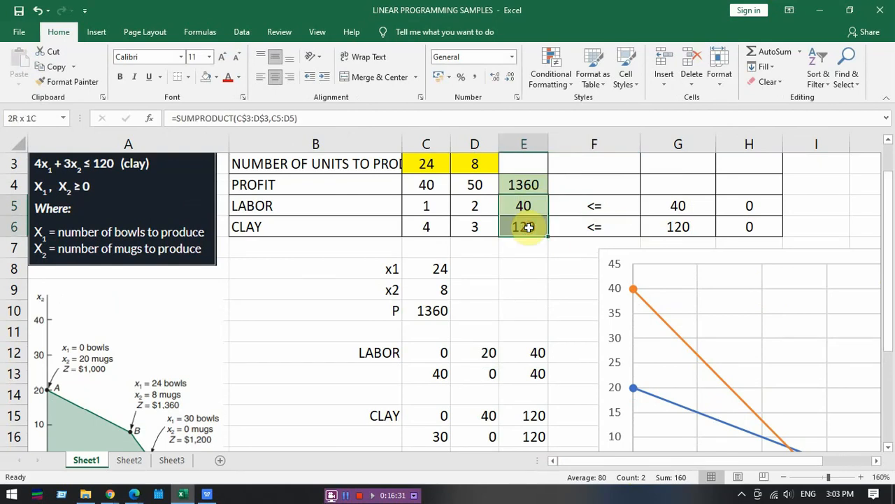
left_click(599, 202)
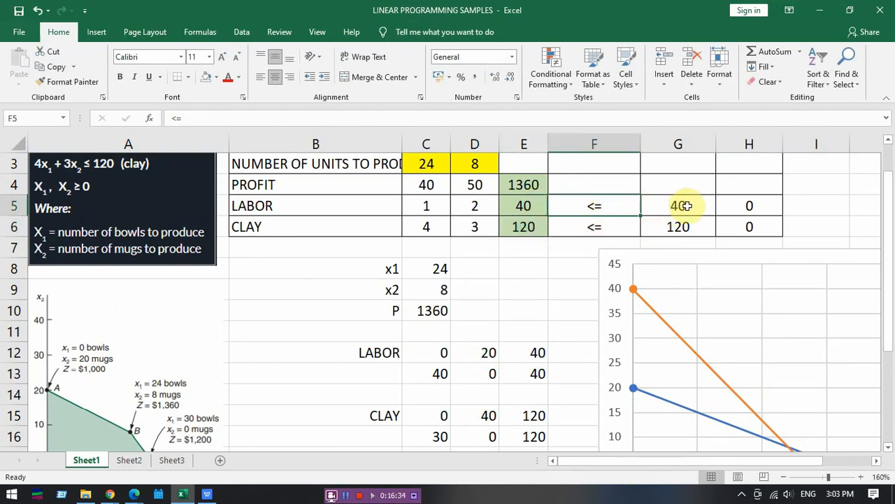
left_click_drag(679, 207, 688, 225)
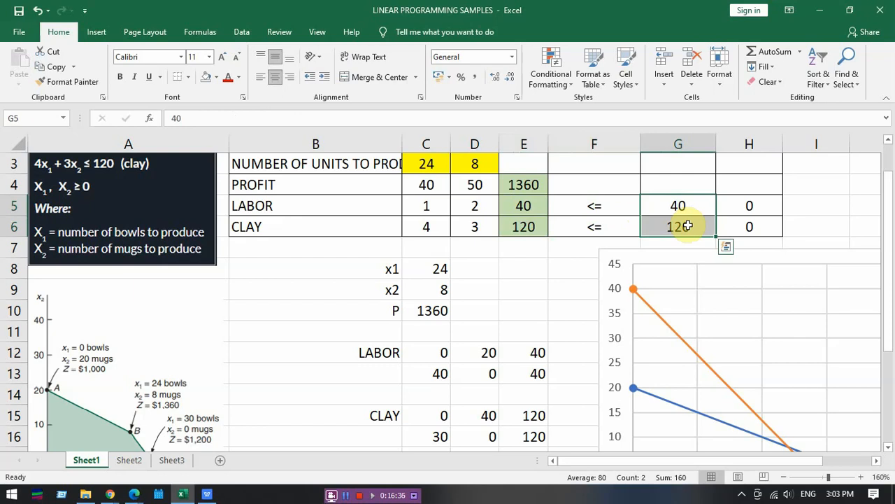
left_click_drag(890, 257, 890, 310)
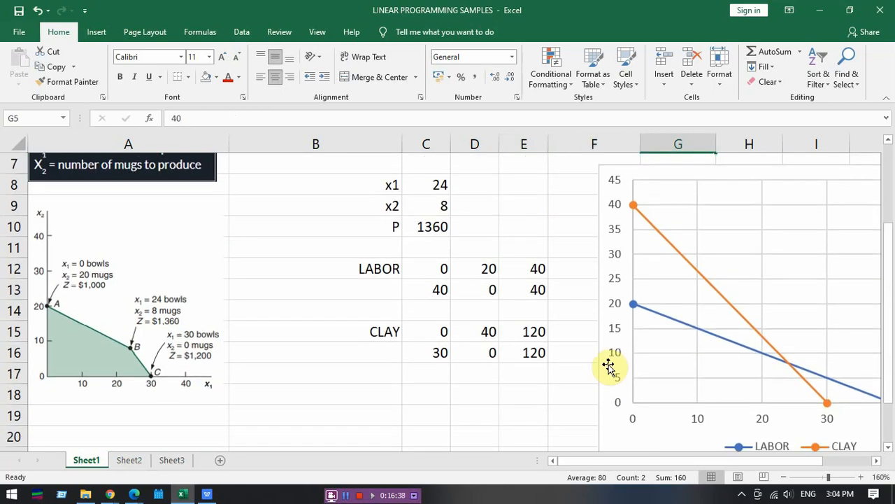
mouse_move(675, 321)
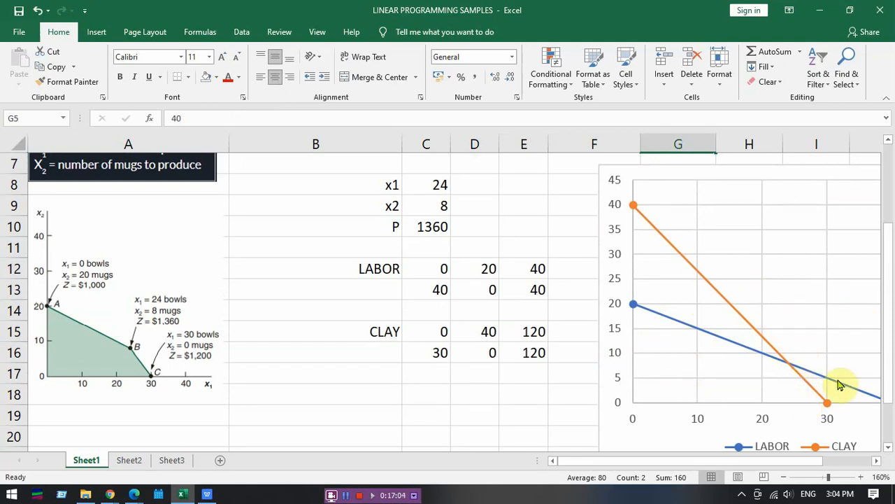
left_click_drag(891, 373, 891, 371)
left_click(891, 369)
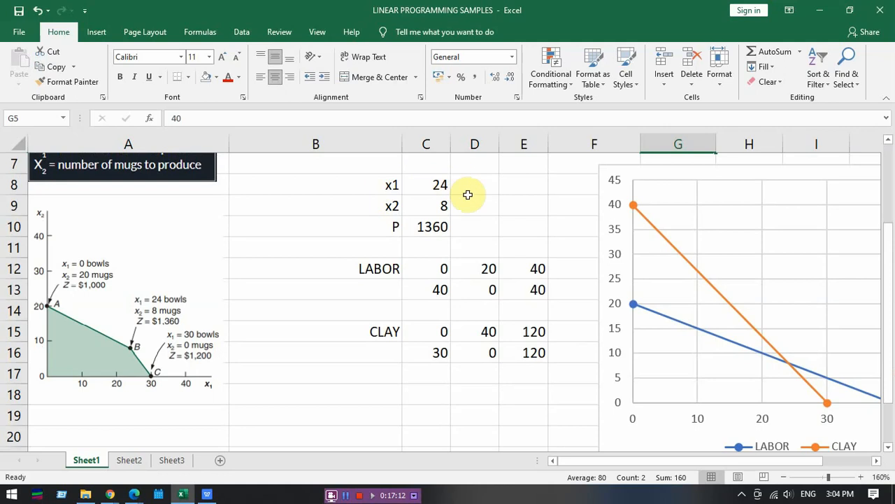
Examine the profit coefficients and total in C4:E4, and compare the solution in B8:C10 with the point where the chart lines cross
left_click_drag(889, 273, 887, 201)
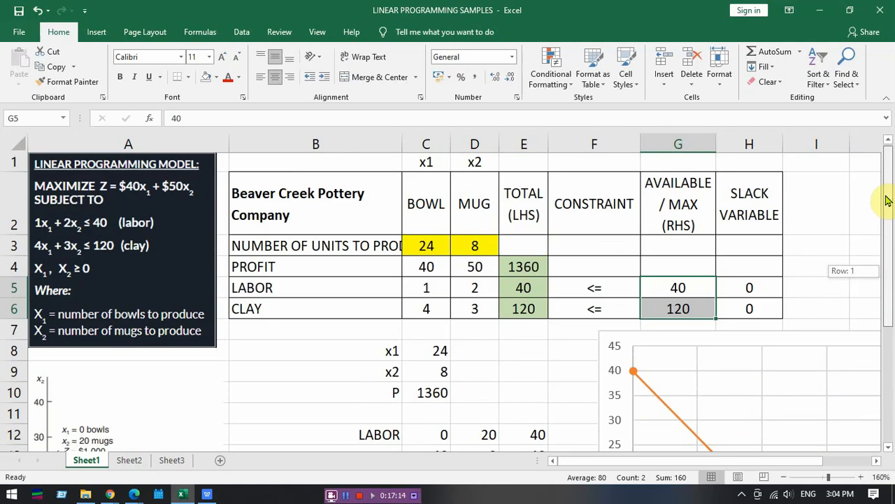
left_click(426, 268)
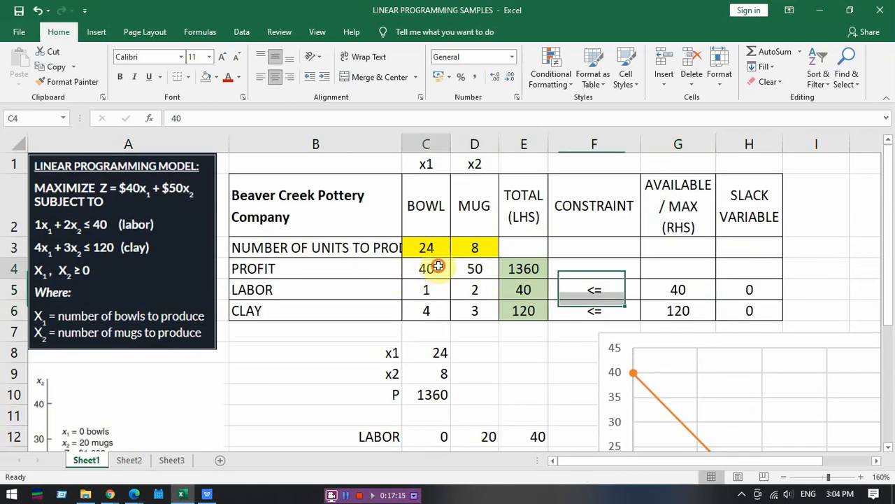
left_click(481, 269)
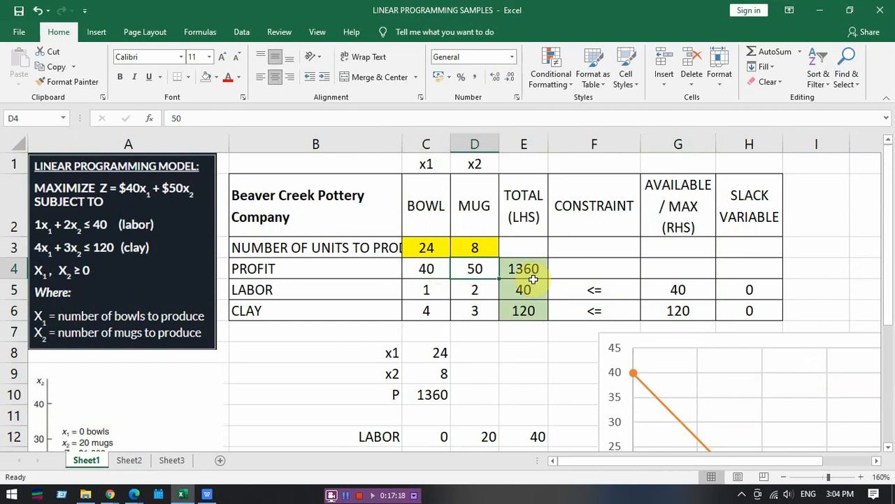
left_click(535, 268)
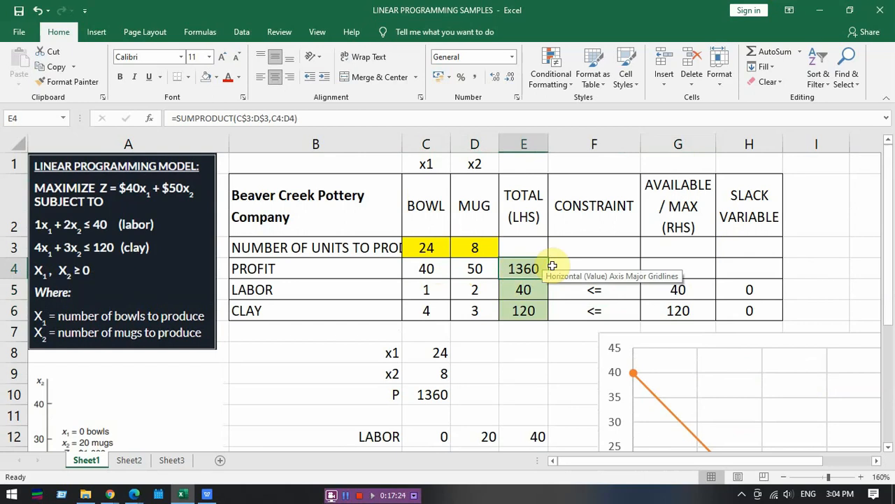
left_click_drag(892, 256, 892, 314)
left_click_drag(434, 228, 413, 281)
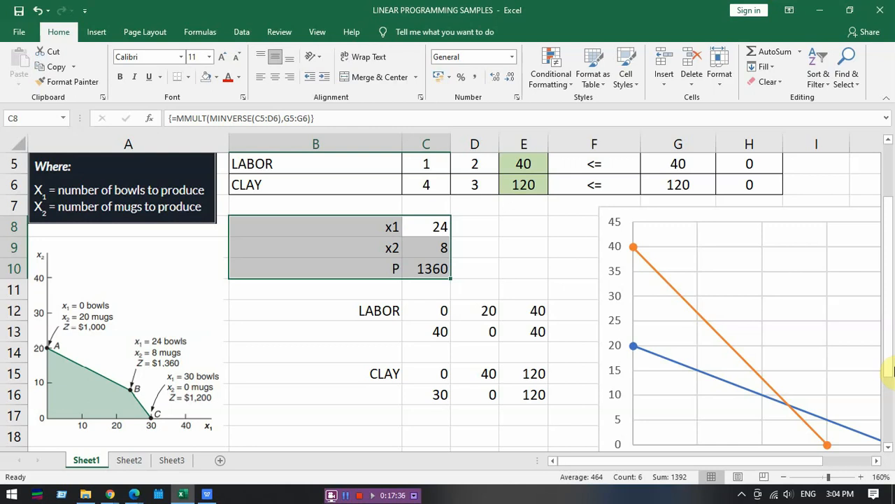
left_click_drag(892, 371, 892, 397)
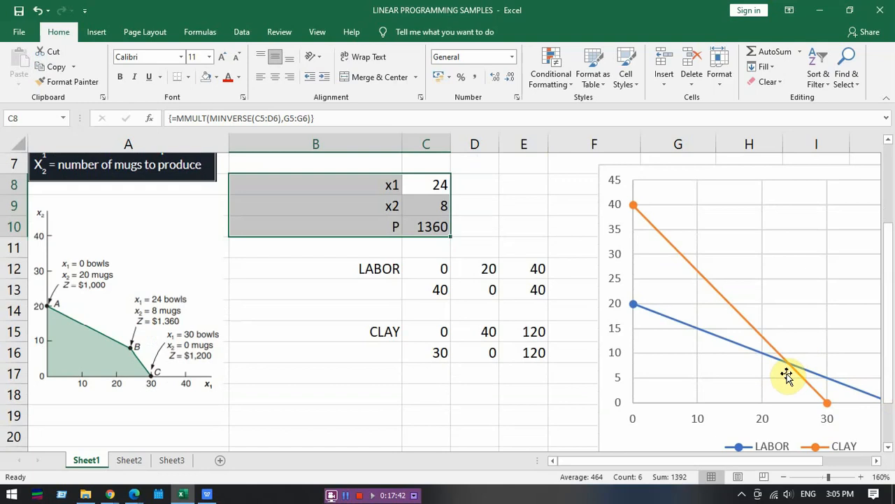
Label cell B18 as PROFIT
left_click(360, 390)
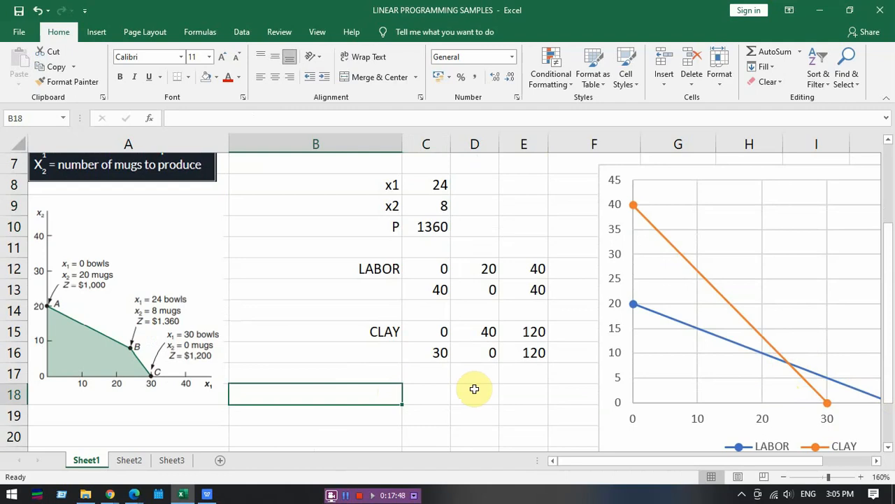
type("P")
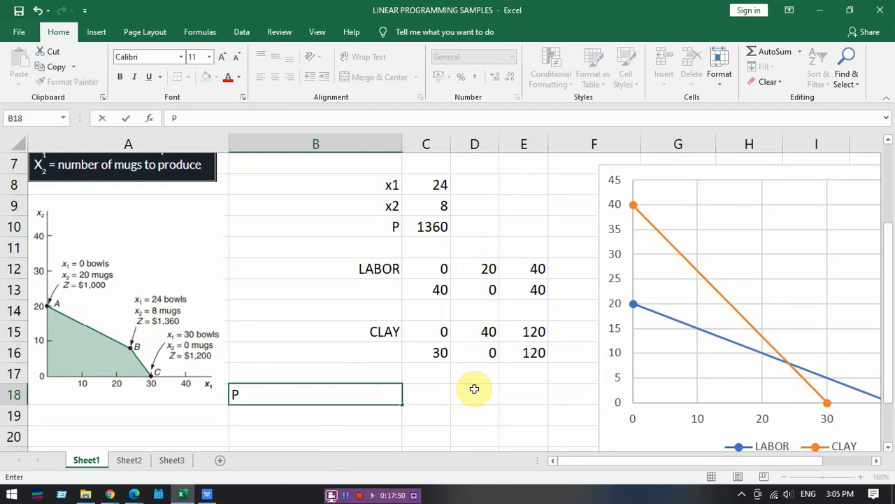
type("ROFIT")
key("Tab")
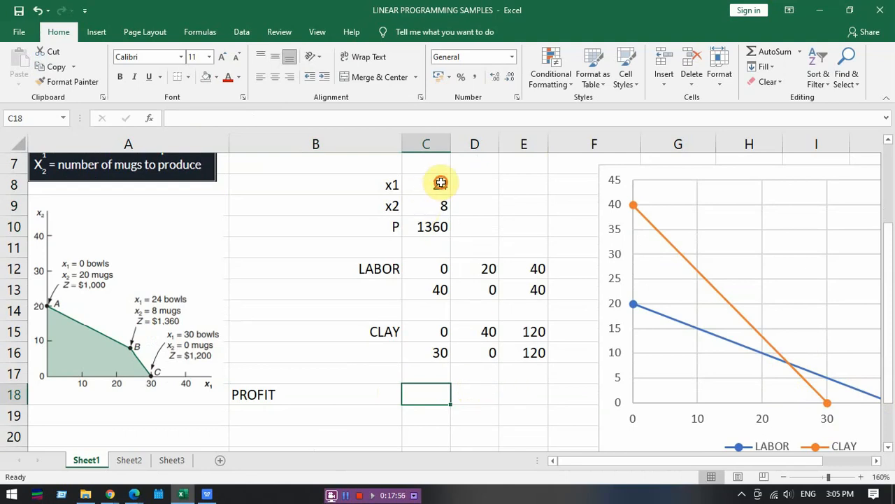
left_click_drag(440, 182, 433, 226)
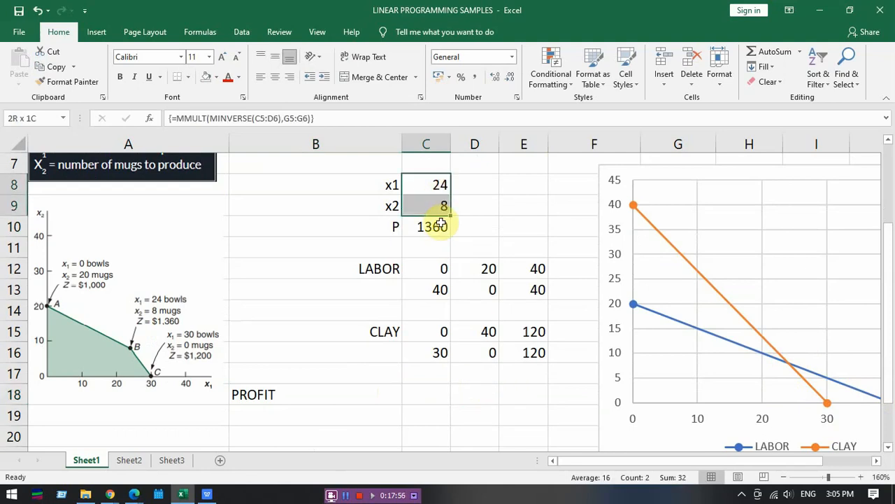
left_click(435, 185)
left_click(436, 204)
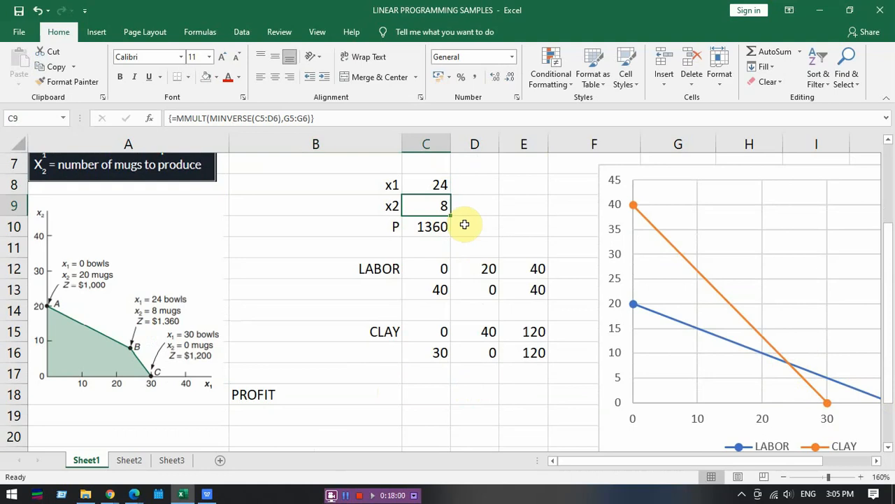
Enter 0 in C18 and 0 in D19 as the profit line's zero coordinates
left_click(431, 394)
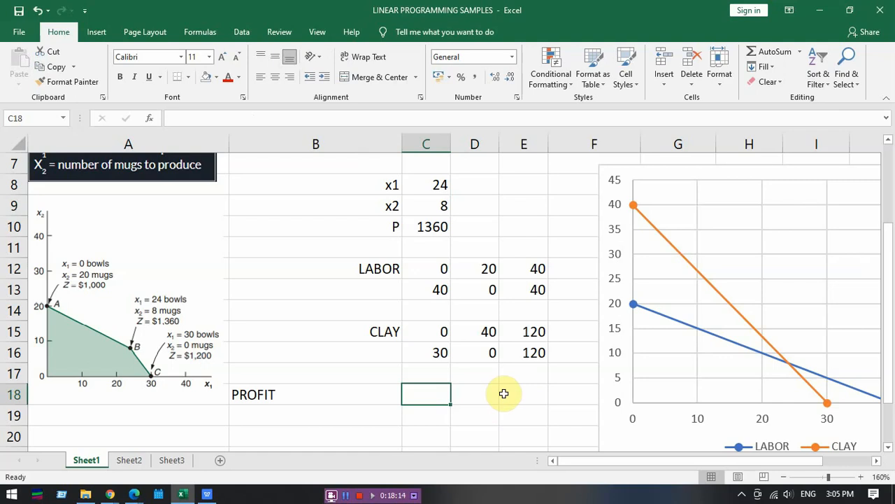
type("0")
key("Tab")
key("Down")
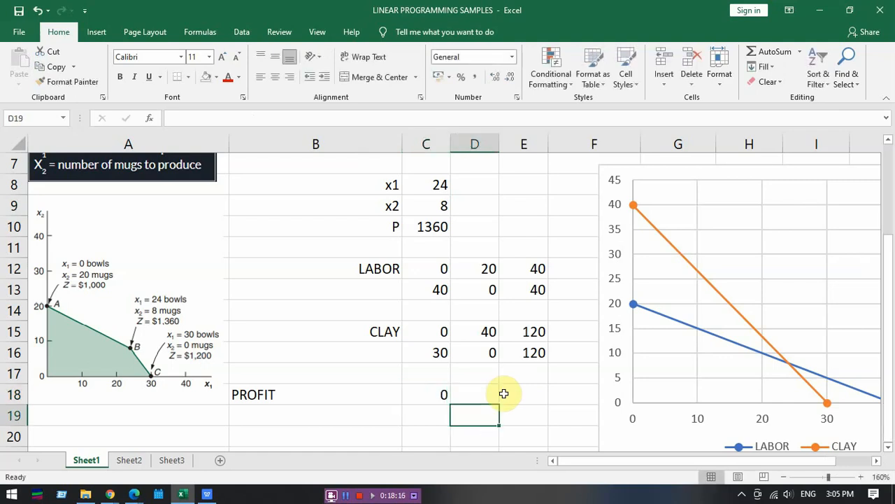
type("0")
key("Tab")
key("Up")
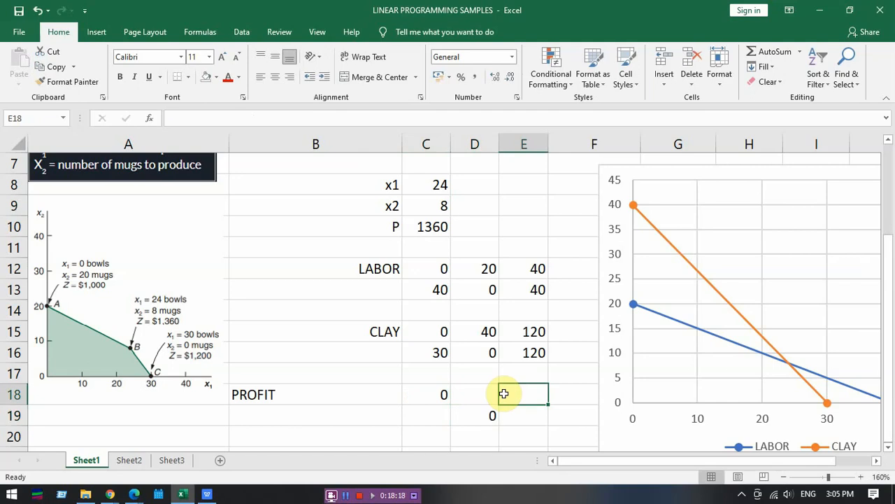
Enter 1360 as the profit total in both E18 and E19
type("=")
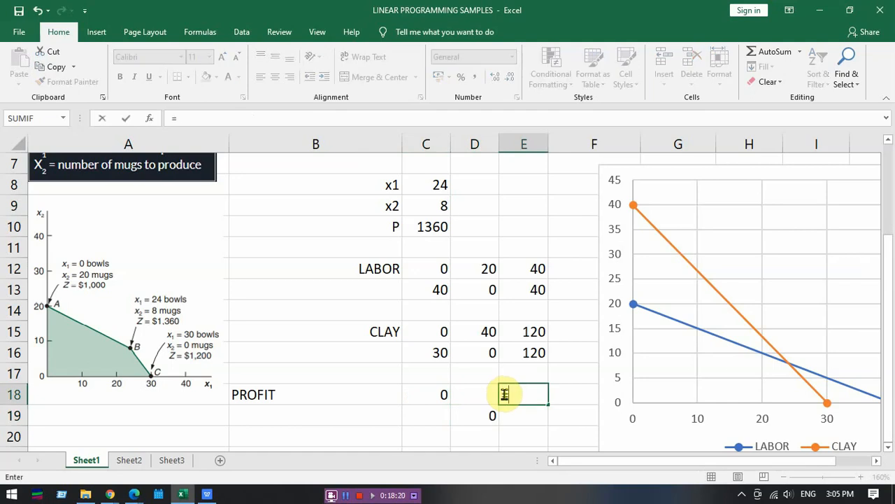
type("1360")
key("Return")
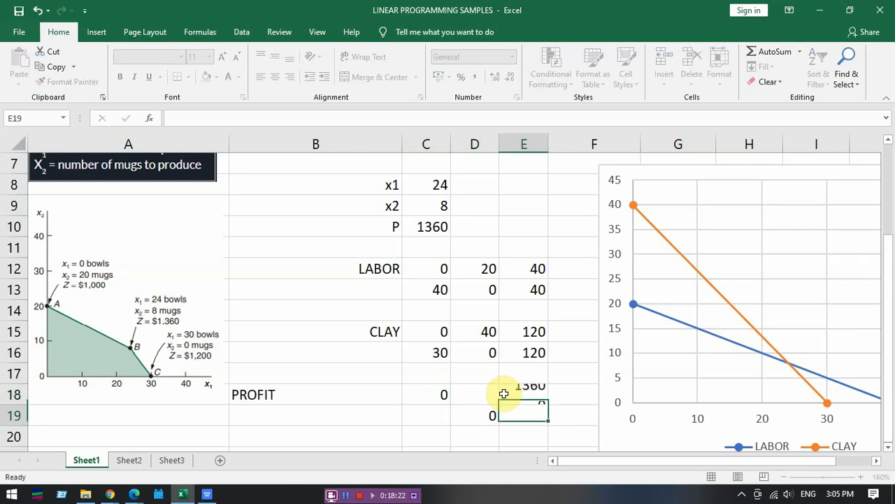
type("1360")
key("Return")
key("Return")
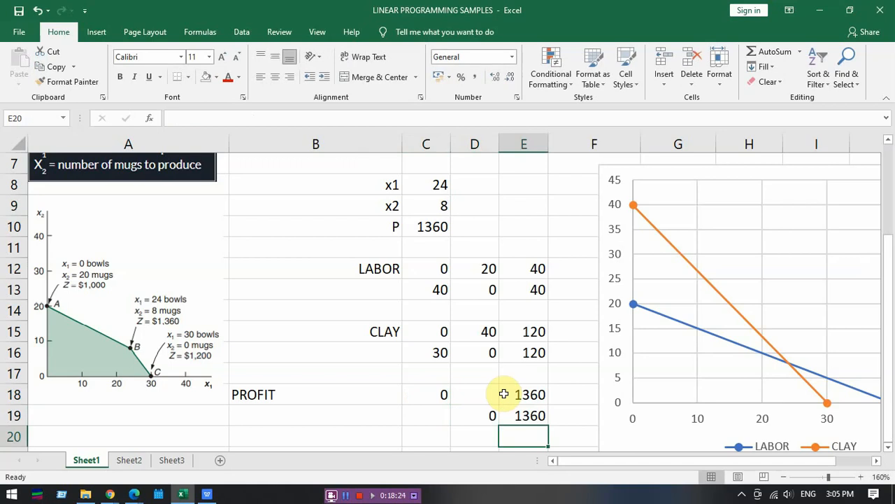
Calculate the profit line's x2 intercept in D18 with =E18/D4
left_click(490, 403)
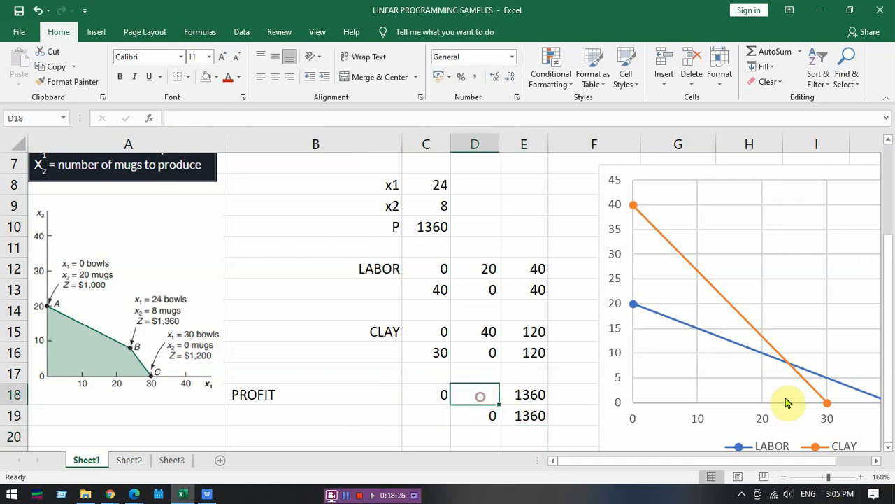
type("=")
key("Right")
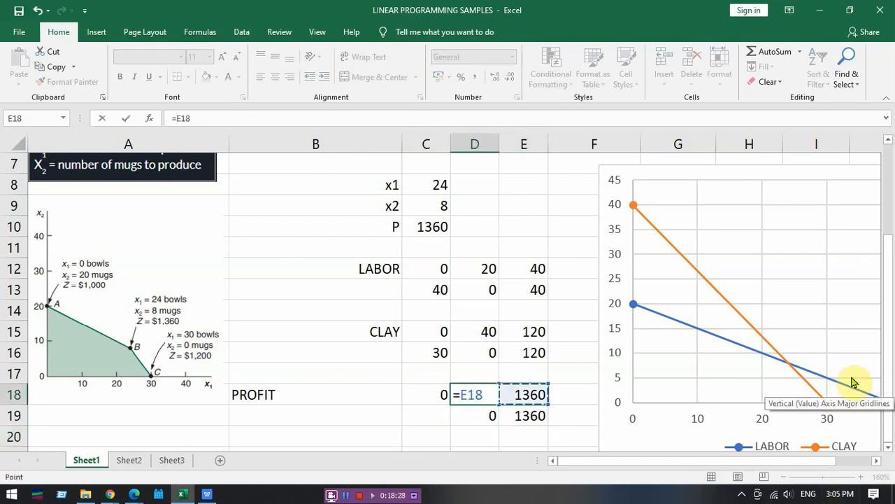
type("/")
scroll(539, 251, "up", 2)
left_click(474, 268)
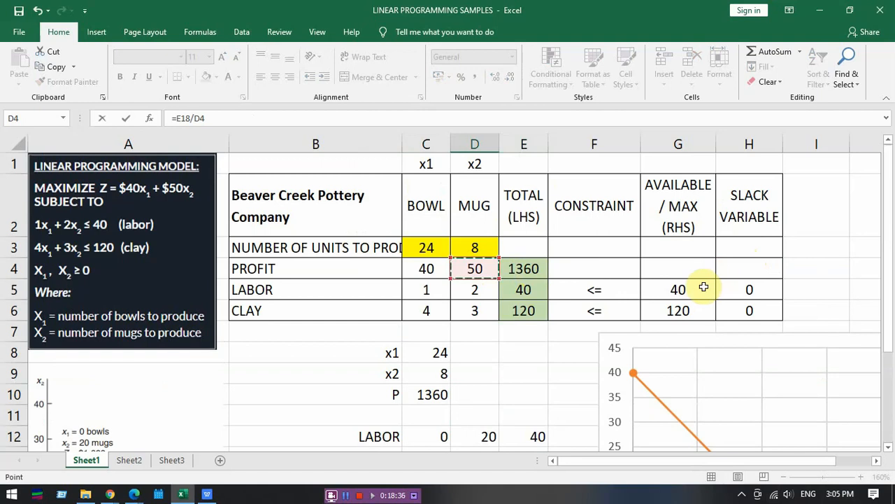
key("Return")
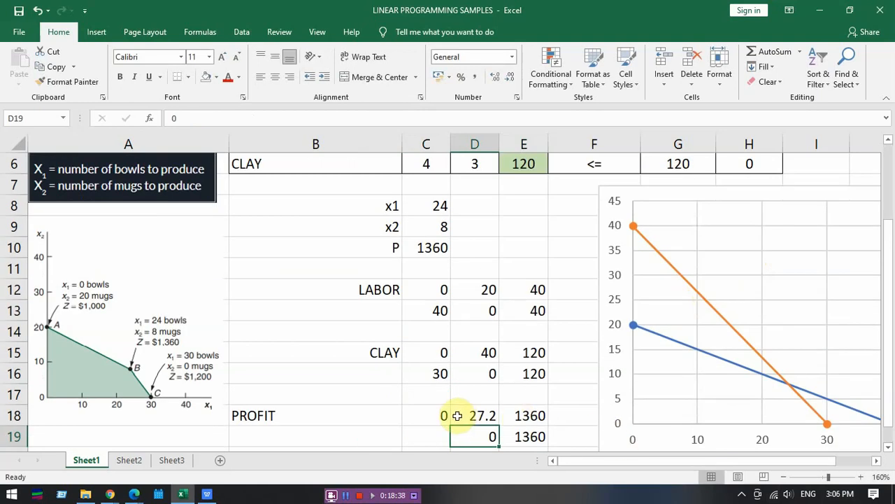
left_click(480, 415)
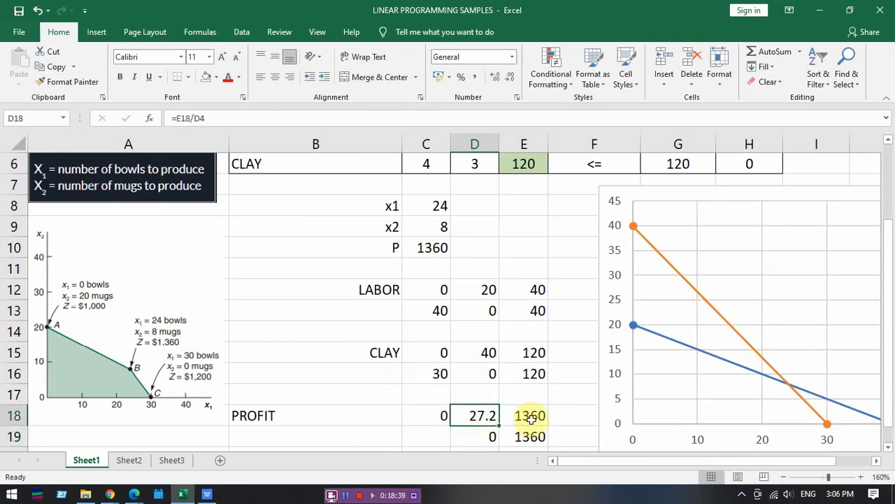
Calculate the profit line's x1 intercept in C19 with =E19/C4
left_click(421, 436)
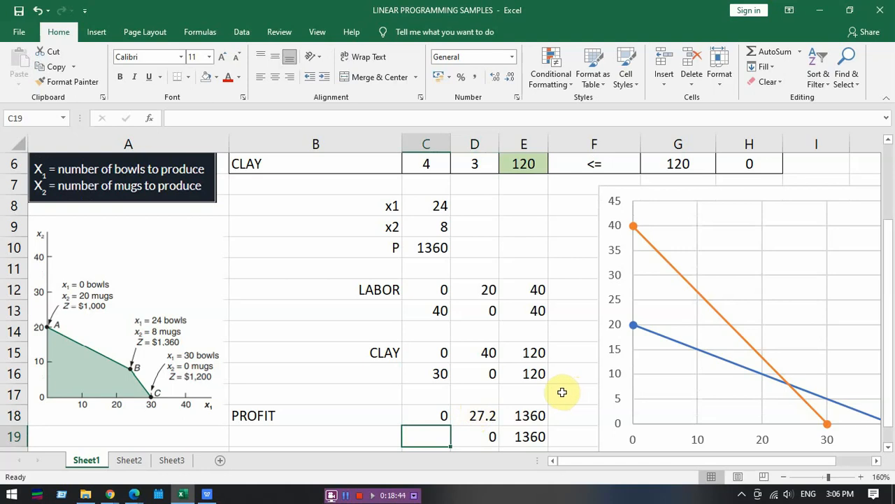
type("=")
left_click(533, 435)
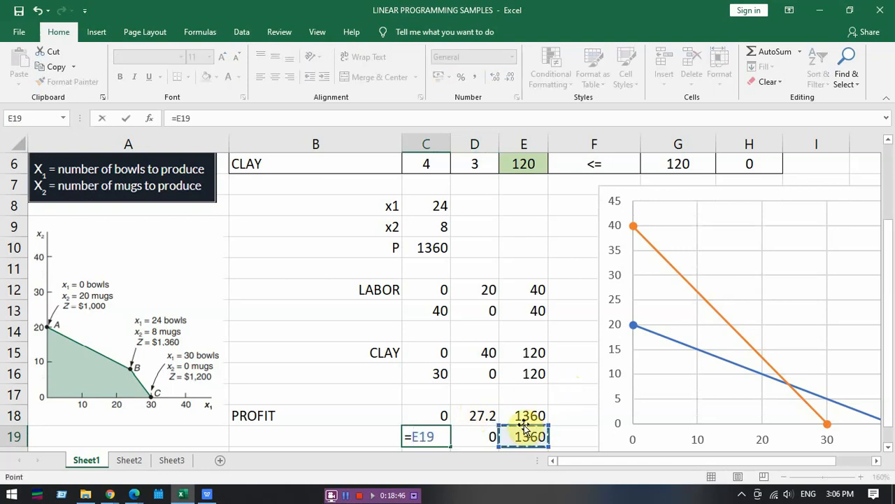
type("/")
scroll(455, 318, "up", 2)
left_click(424, 268)
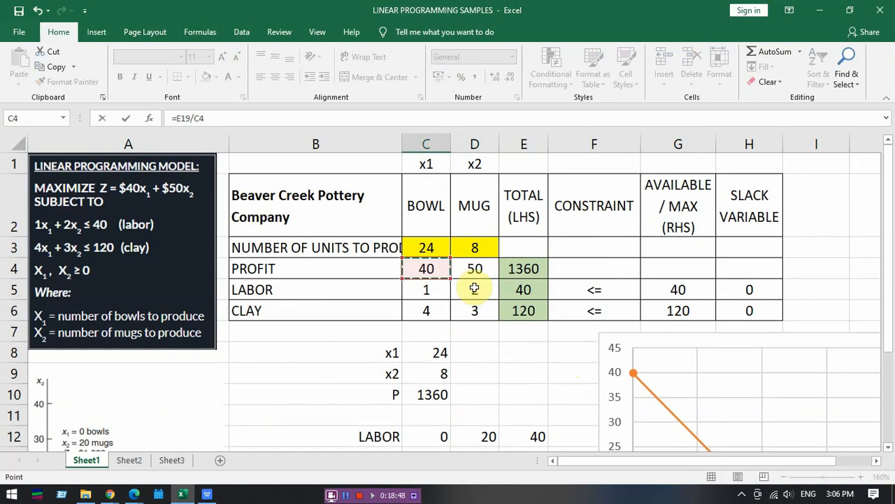
key("Return")
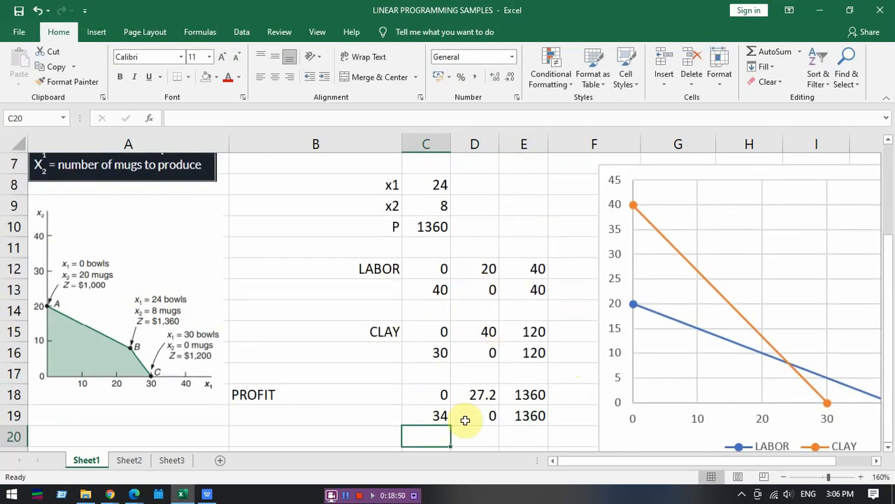
Add a data series to the chart with its name from B18 and X values from C18:C19
left_click(446, 392)
left_click_drag(446, 392, 518, 413)
left_click_drag(593, 462, 611, 465)
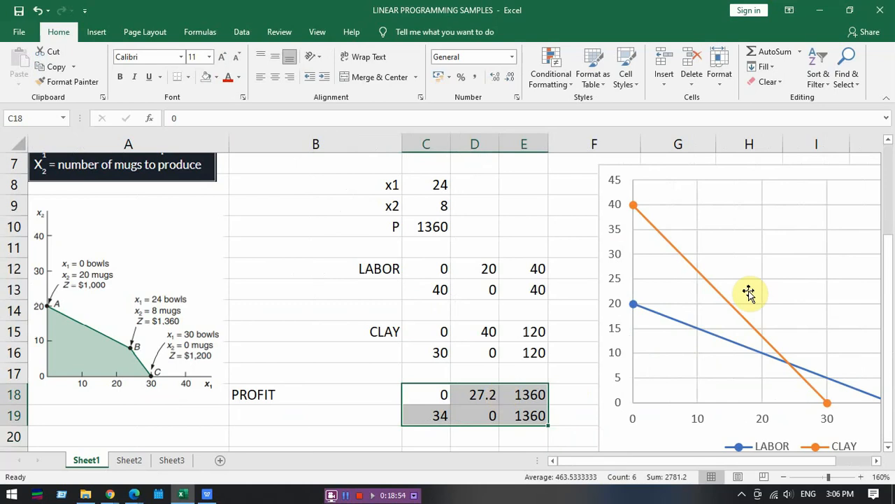
left_click(743, 240)
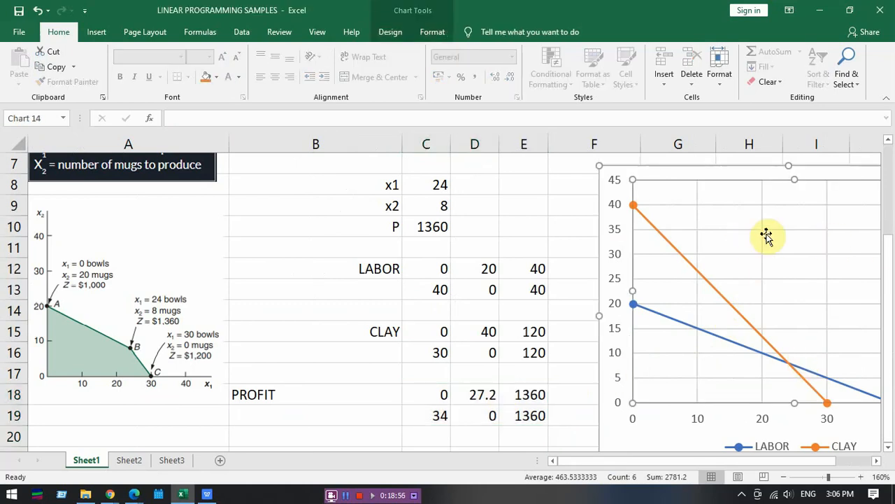
left_click(391, 32)
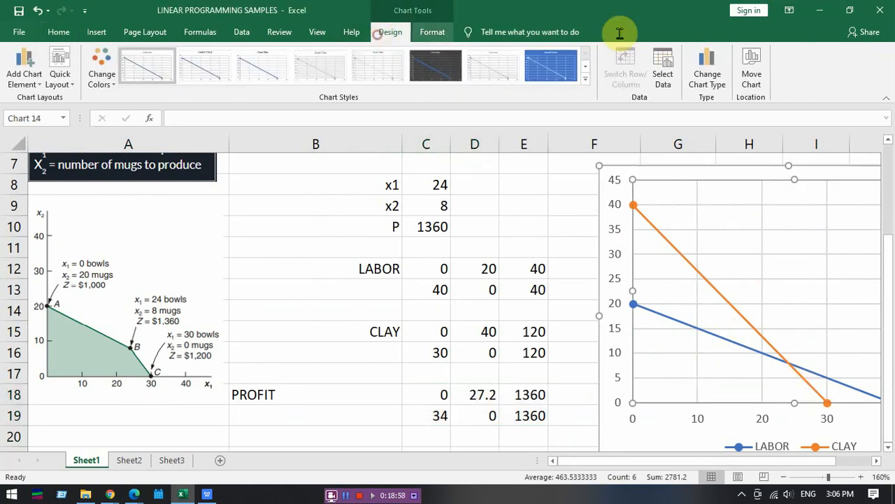
left_click(663, 64)
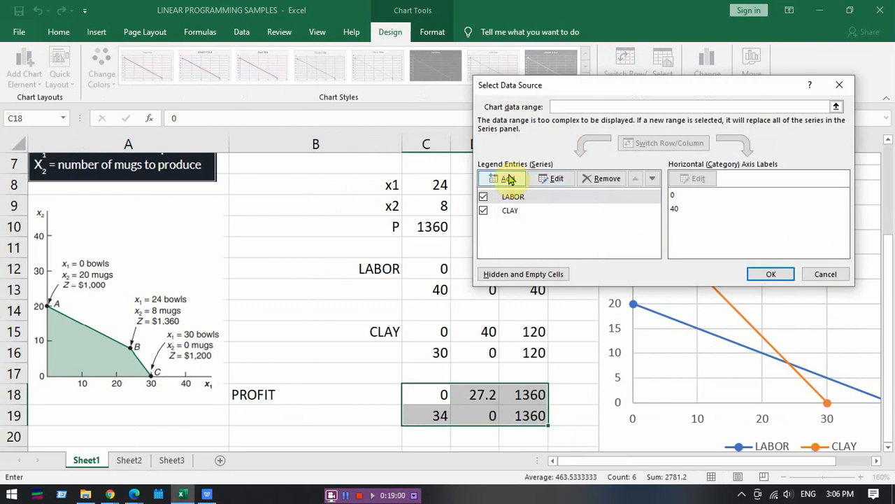
left_click(509, 176)
left_click(276, 394)
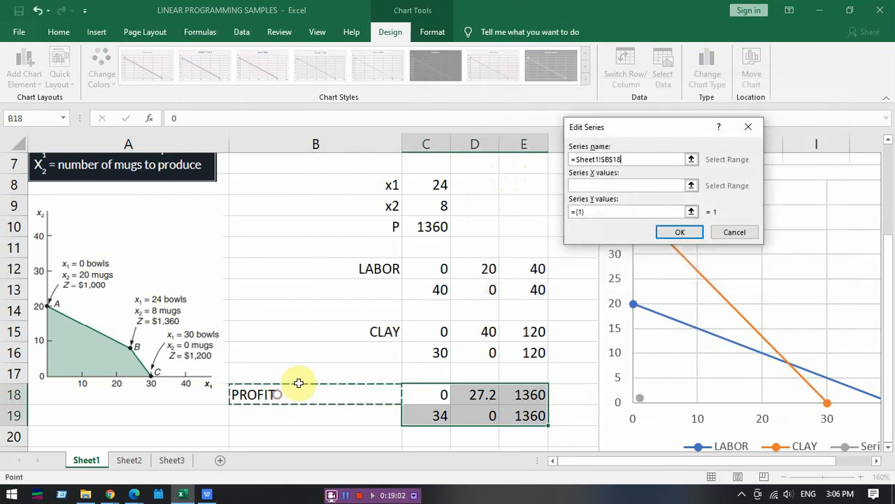
left_click(623, 184)
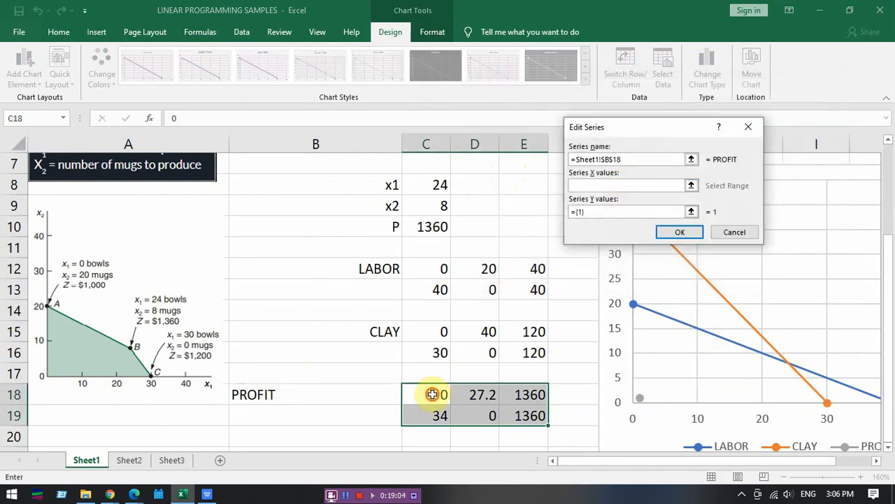
left_click_drag(441, 393, 433, 413)
Try to set the PROFIT series' Y values by adding D18:D19 to the default entry
left_click_drag(592, 209, 559, 211)
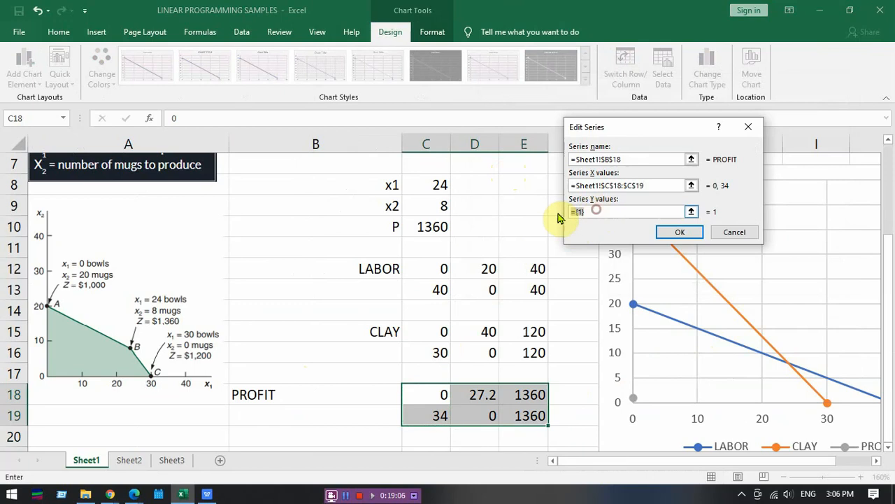
left_click_drag(483, 394, 490, 425)
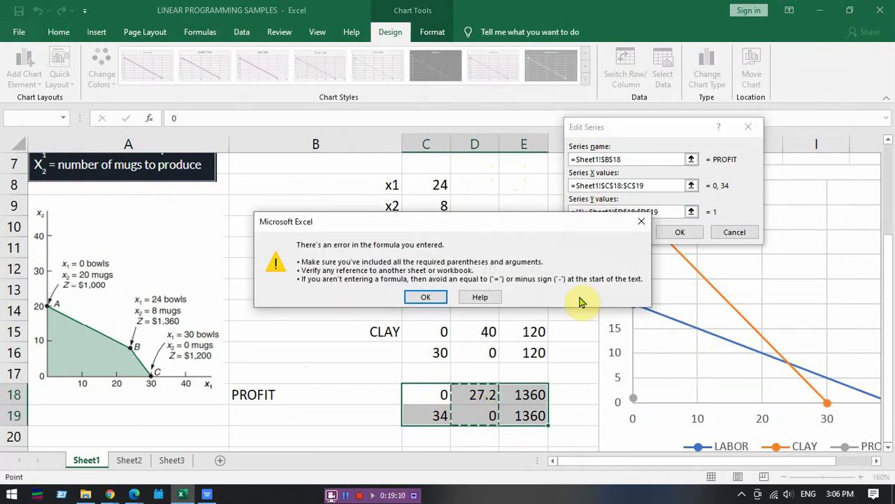
left_click(426, 297)
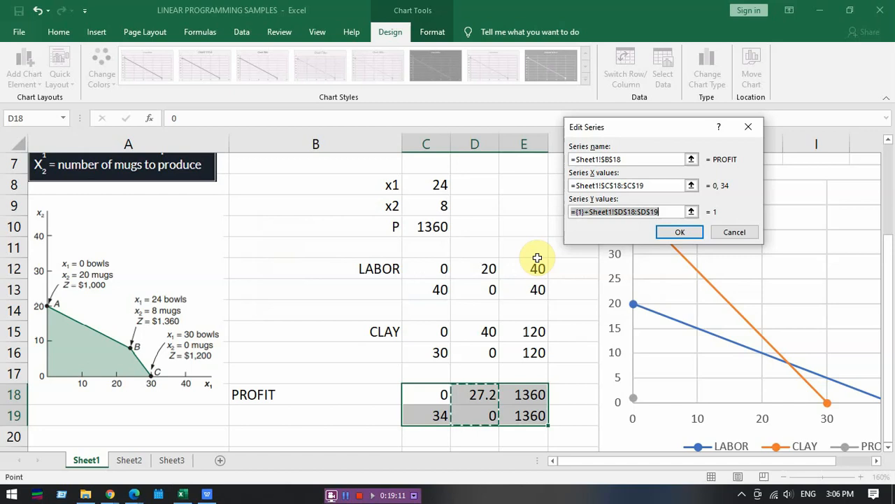
left_click(586, 212)
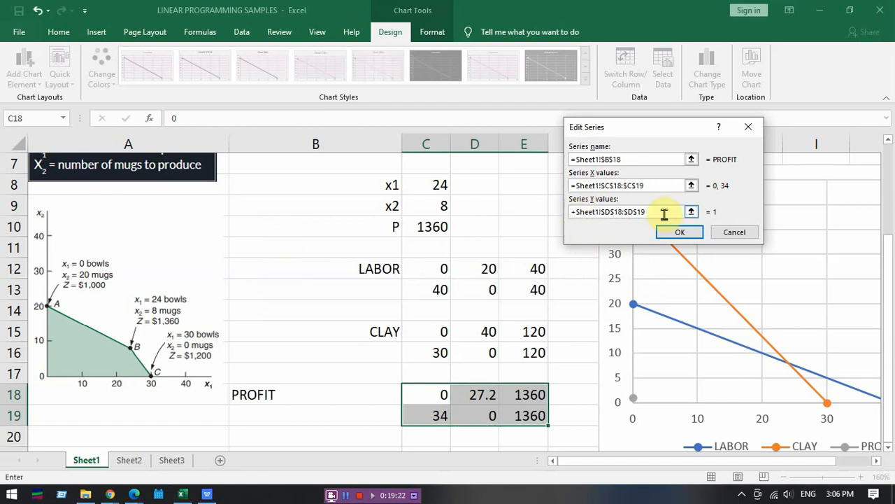
Clear the PROFIT series' Y values, set them to D18:D19, and apply the new series to the chart
left_click_drag(662, 214, 566, 212)
key("BackSpace")
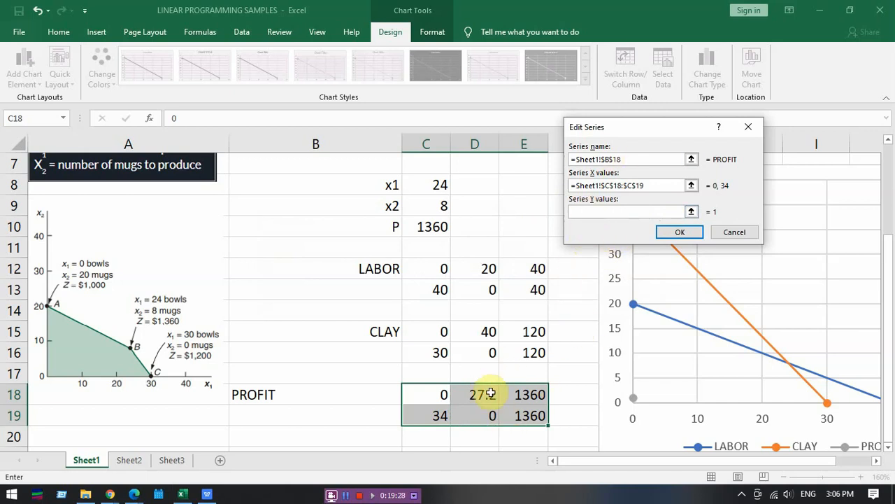
left_click_drag(492, 394, 490, 417)
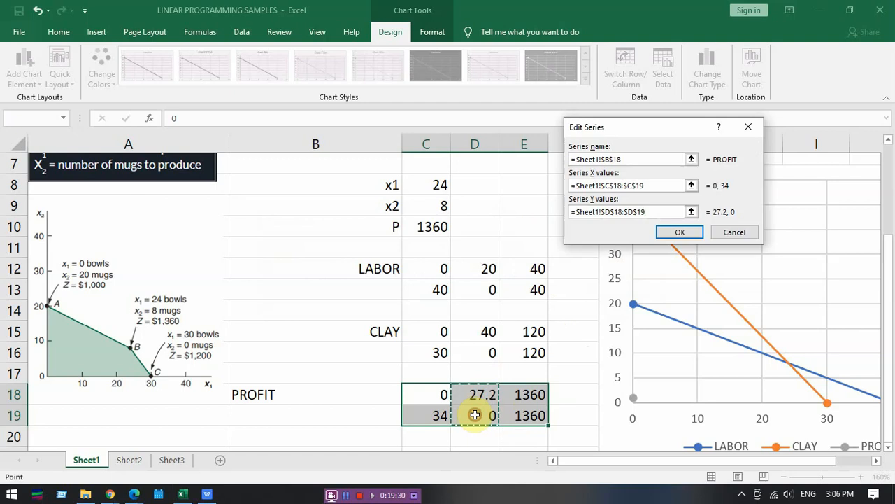
left_click(678, 232)
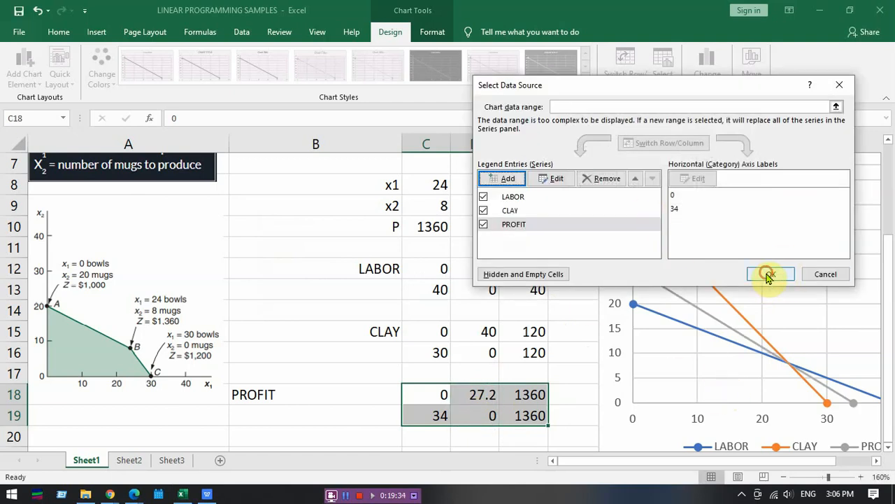
left_click(768, 274)
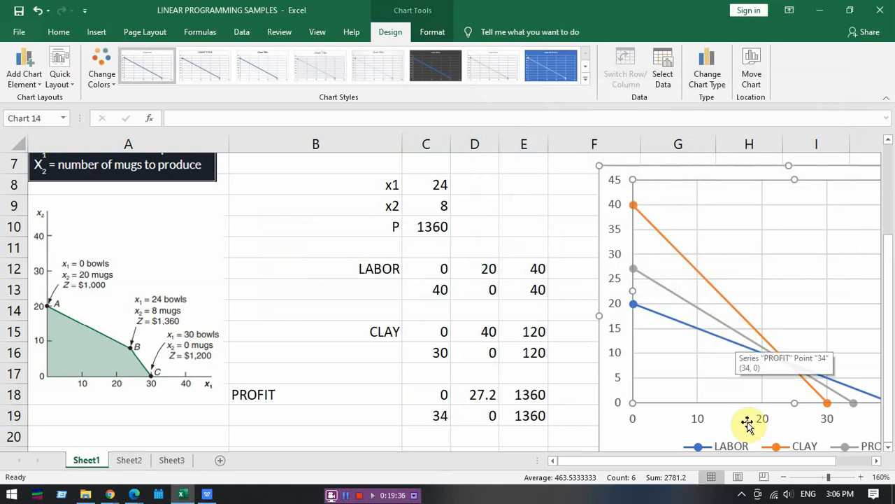
left_click_drag(756, 462, 781, 463)
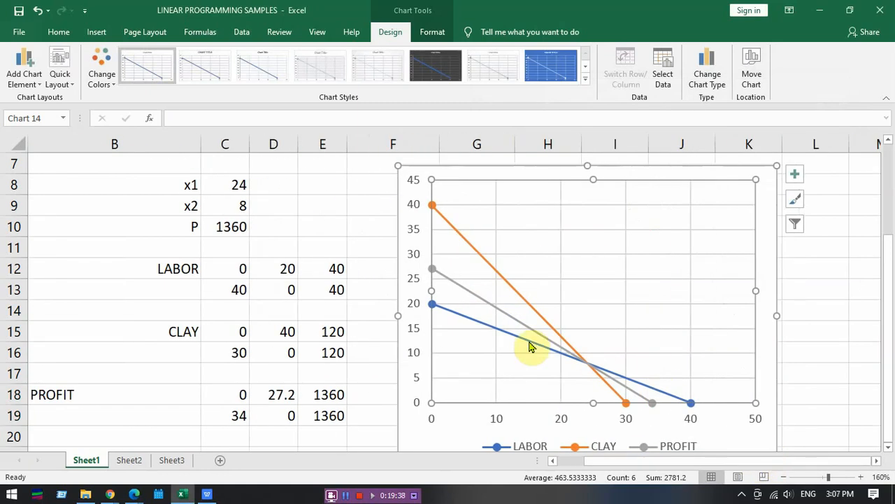
Draw a text box inside the chart's plot area, above and to the right of the point where the lines cross
mouse_move(636, 394)
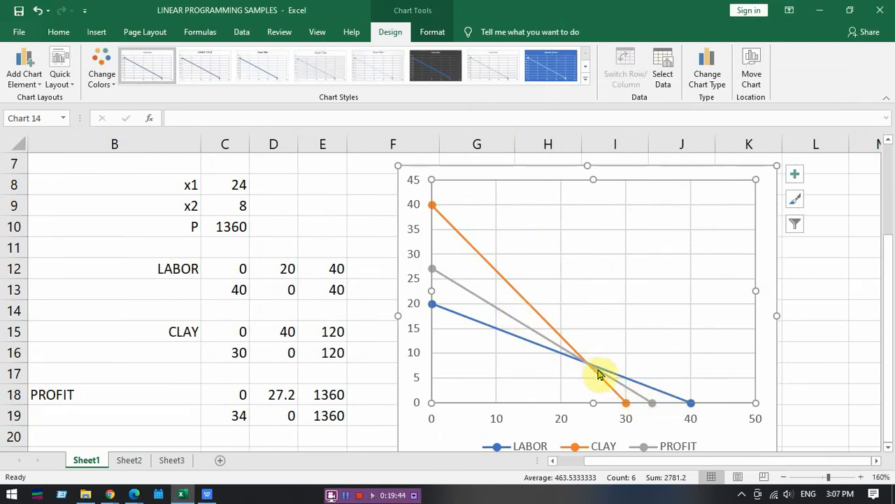
mouse_move(591, 374)
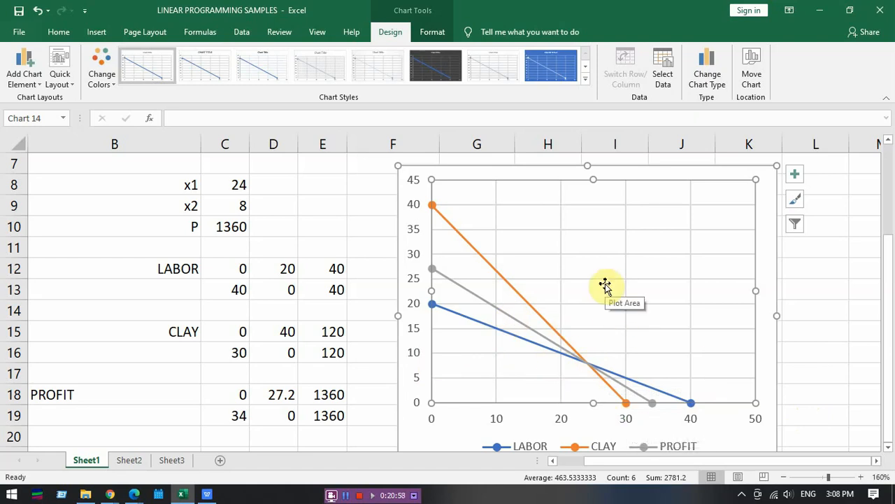
left_click(89, 32)
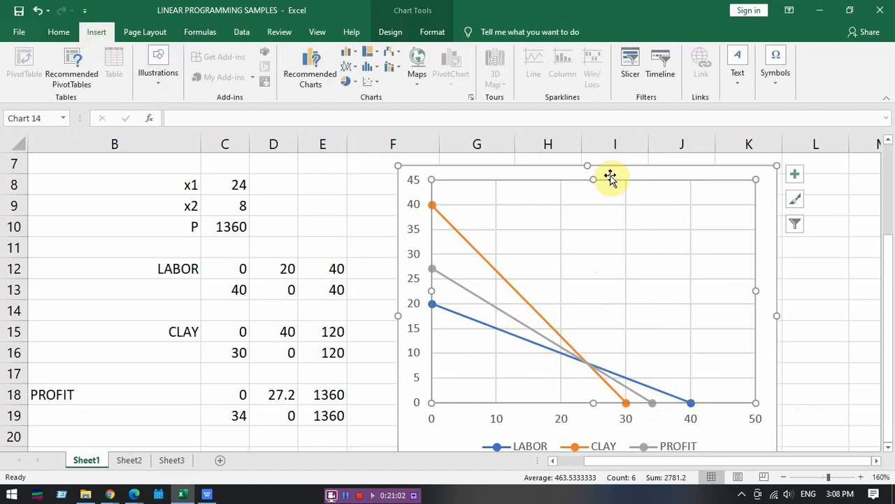
left_click(394, 32)
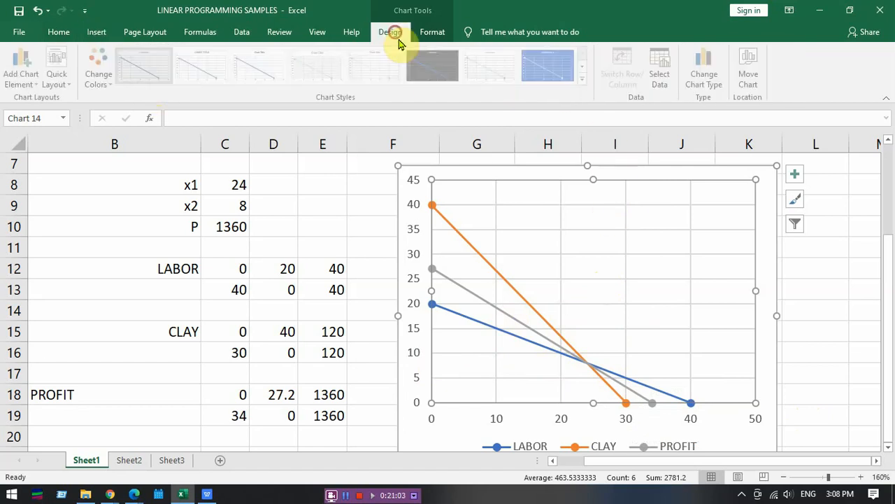
left_click(569, 179)
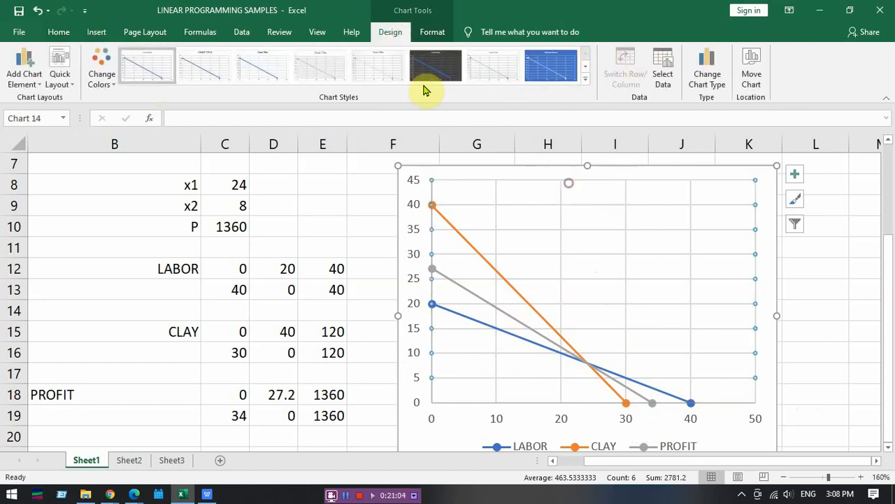
left_click(96, 32)
left_click(740, 73)
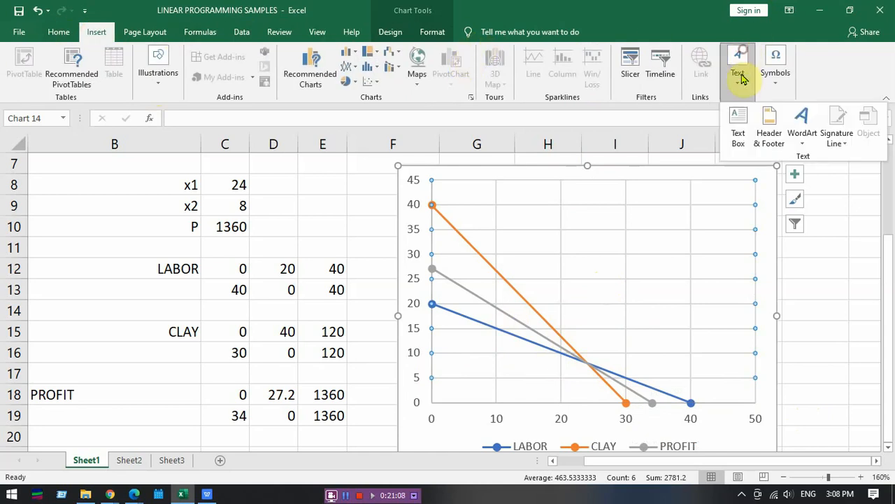
left_click(738, 116)
mouse_move(569, 263)
left_mouse_down()
mouse_move(689, 297)
mouse_move(696, 326)
mouse_move(720, 331)
left_mouse_up()
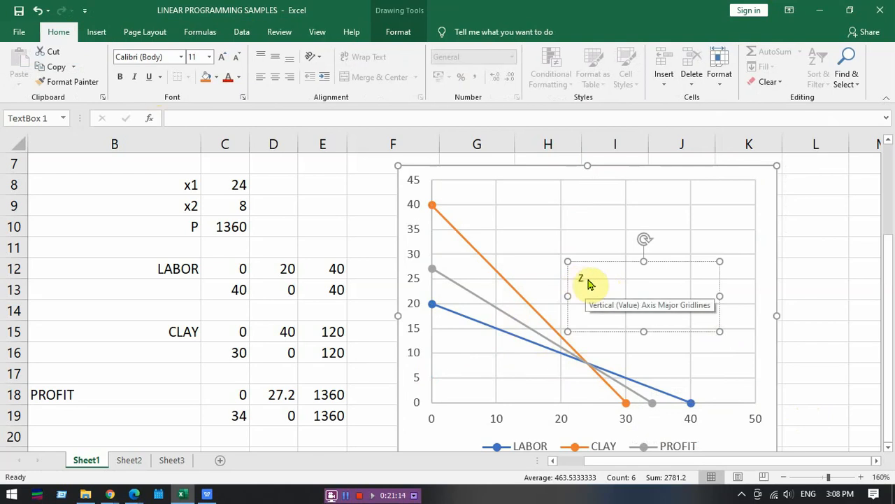
Enter the objective function MAX Z = 40X1 + 50X2 in the chart's text box
type("MAX X")
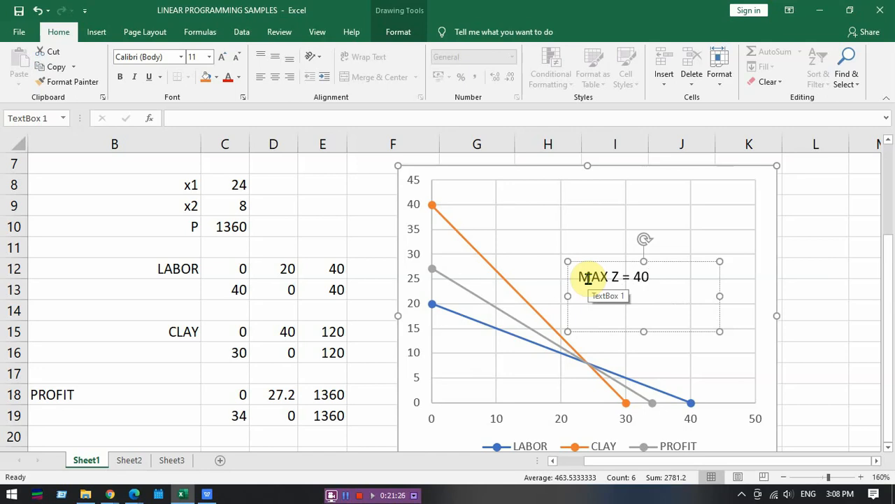
scroll(343, 165, "up", 2)
scroll(341, 224, "down", 5)
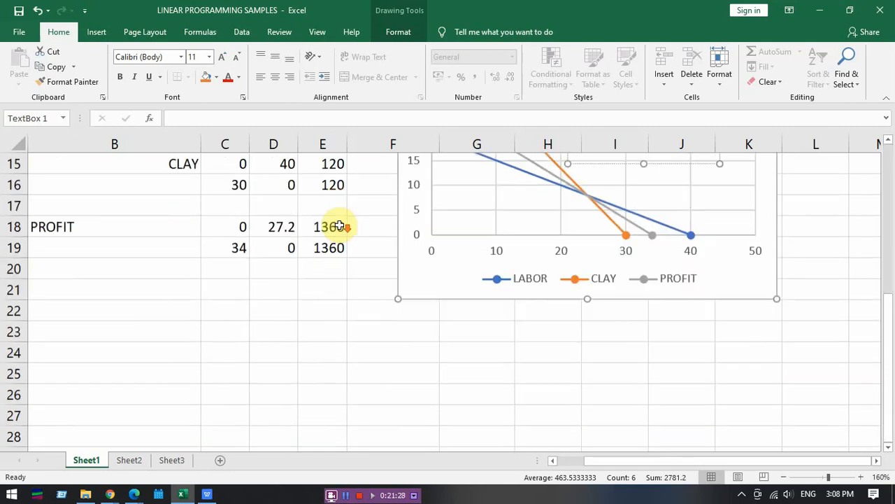
left_click_drag(887, 310, 879, 250)
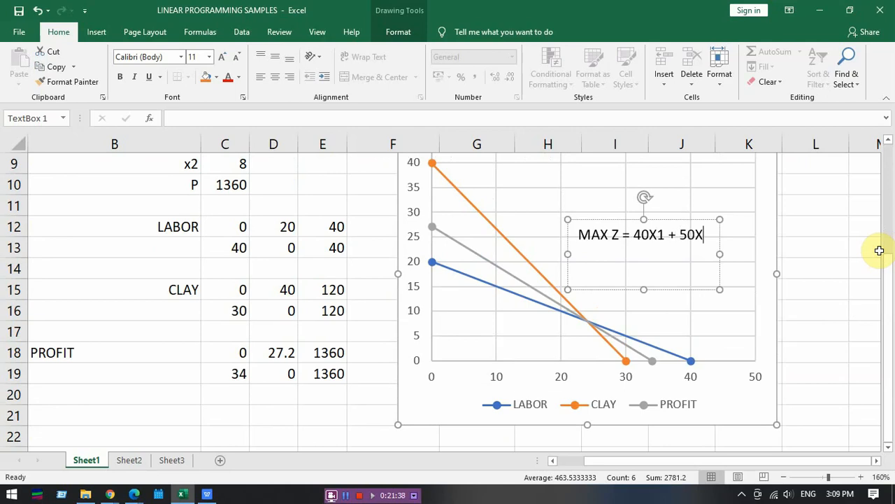
type("2")
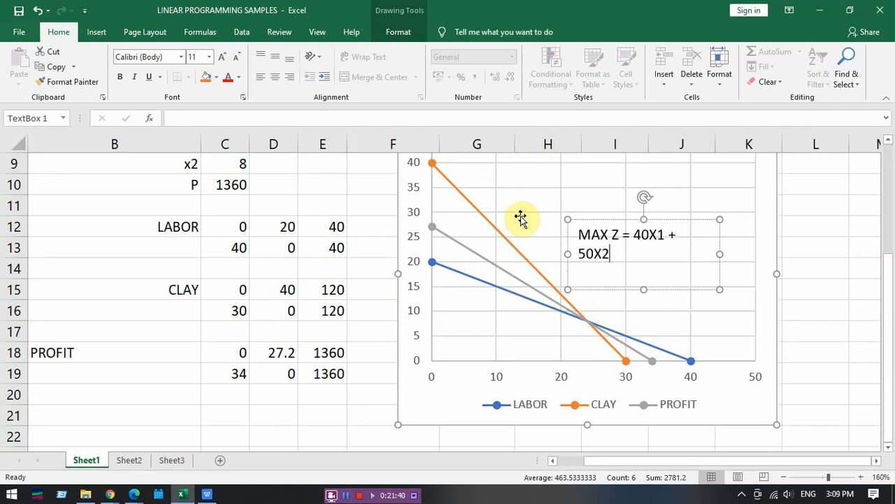
Widen the text box to fit the equation on one line and add the lines "where" and "x1 = 24, x2=8"
left_click_drag(720, 253, 757, 253)
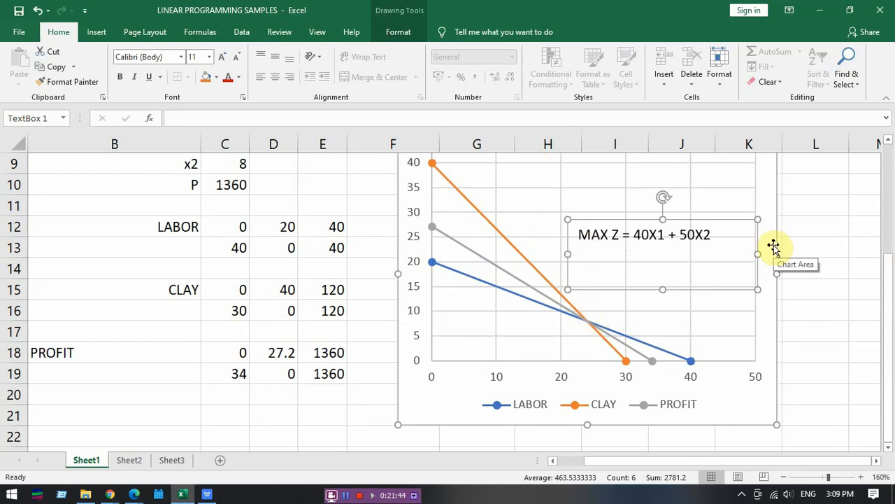
type("where")
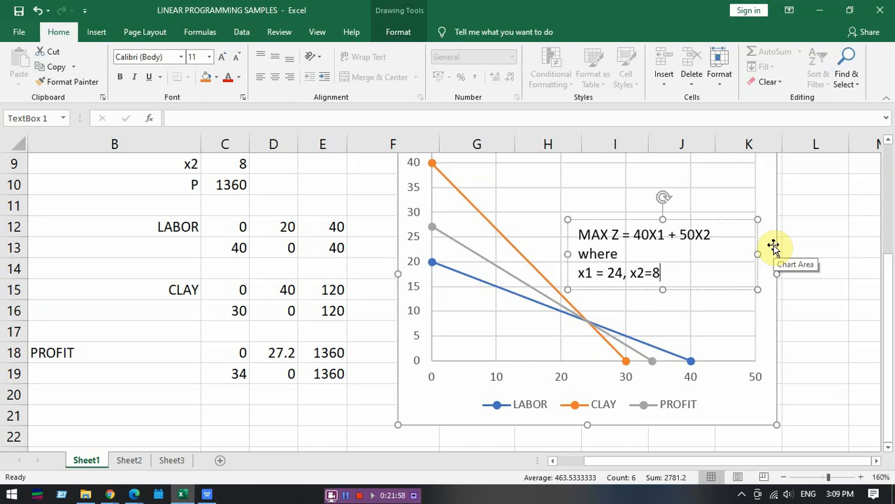
left_click(724, 312)
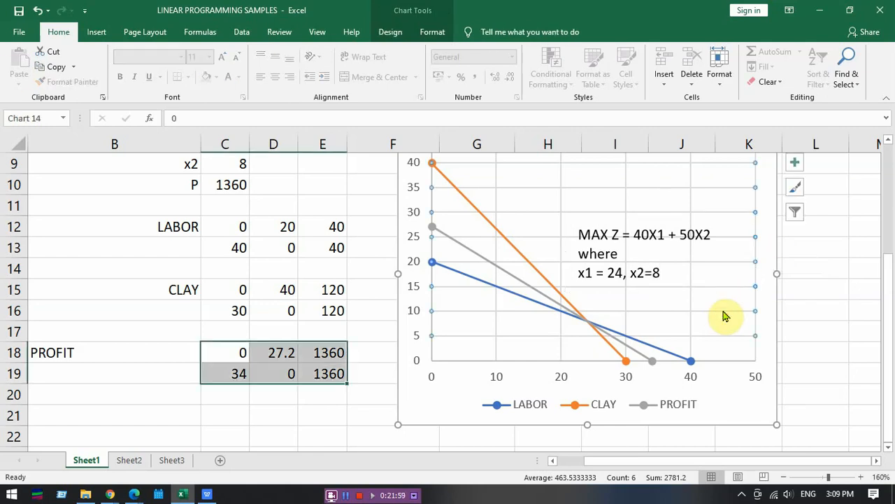
Draw an arrow from the "x1 = 24, x2=8" text to the intersection of the three lines
left_click(96, 32)
left_click(158, 74)
left_click(179, 122)
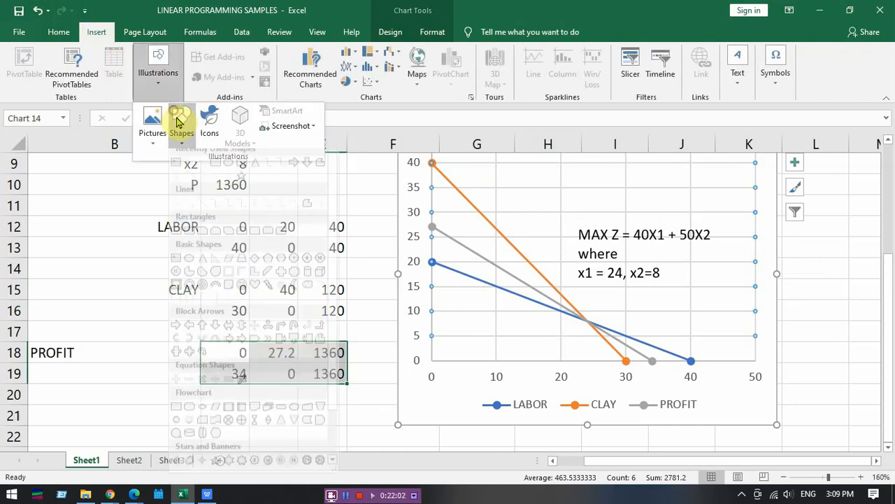
left_click(190, 172)
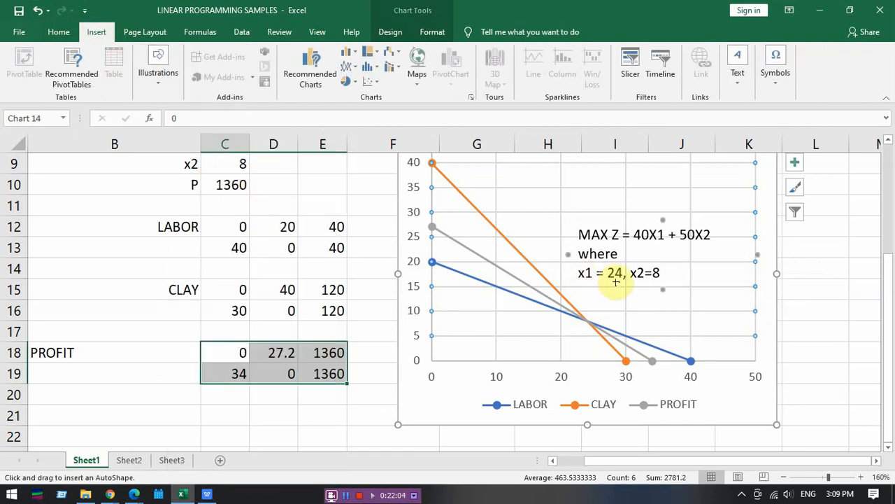
mouse_move(620, 289)
left_mouse_down()
mouse_move(614, 306)
mouse_move(589, 318)
left_mouse_up()
left_click(806, 312)
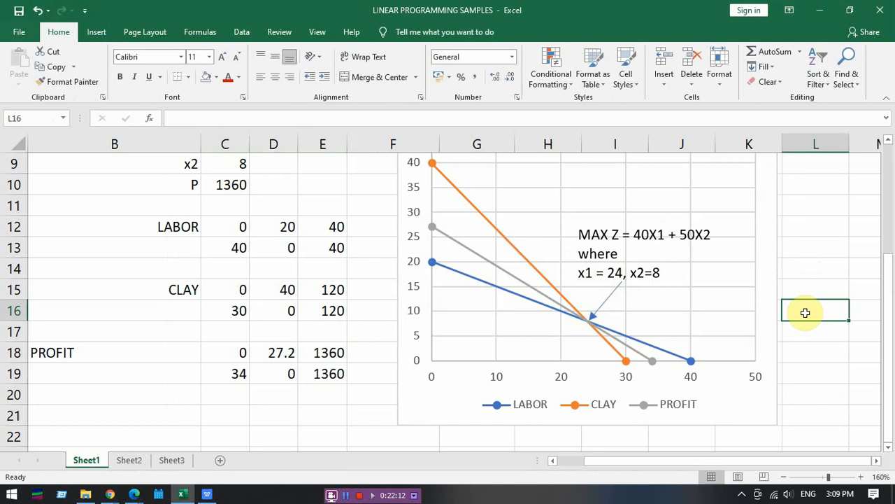
Add a text box reading 4x1 + 3x2 = 120 above the MAX Z text, beside the clay line
left_click(98, 32)
left_click(736, 61)
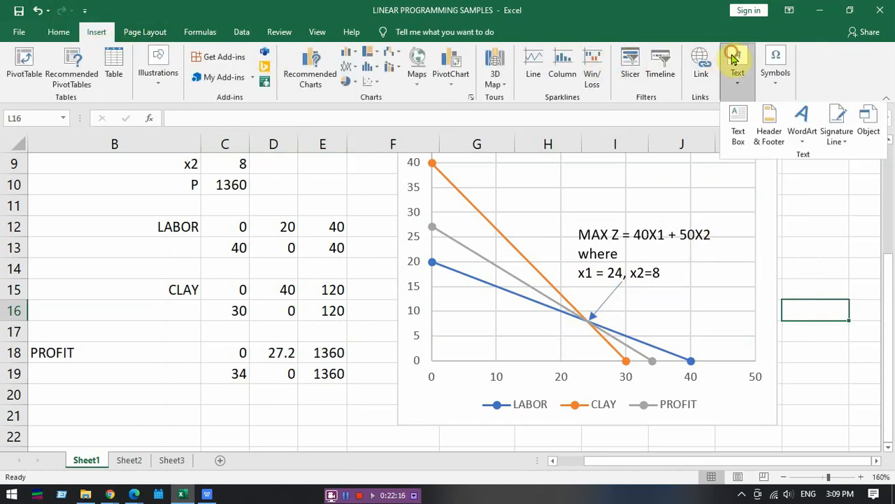
left_click(738, 122)
mouse_move(502, 181)
left_mouse_down()
mouse_move(612, 203)
mouse_move(674, 204)
mouse_move(666, 207)
left_mouse_up()
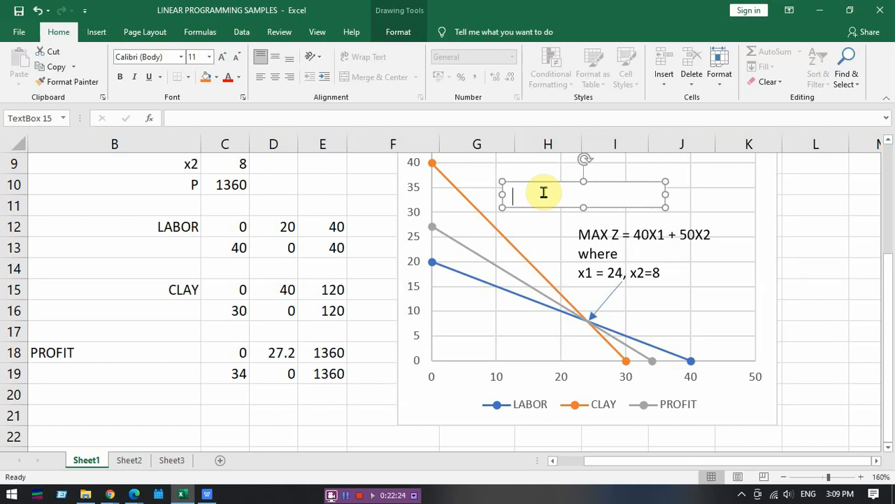
scroll(260, 202, "up", 3)
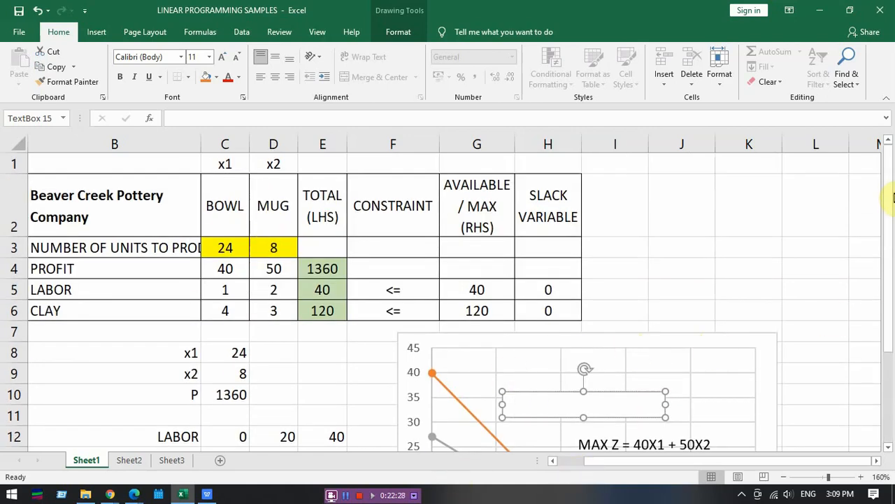
left_click_drag(893, 198, 890, 306)
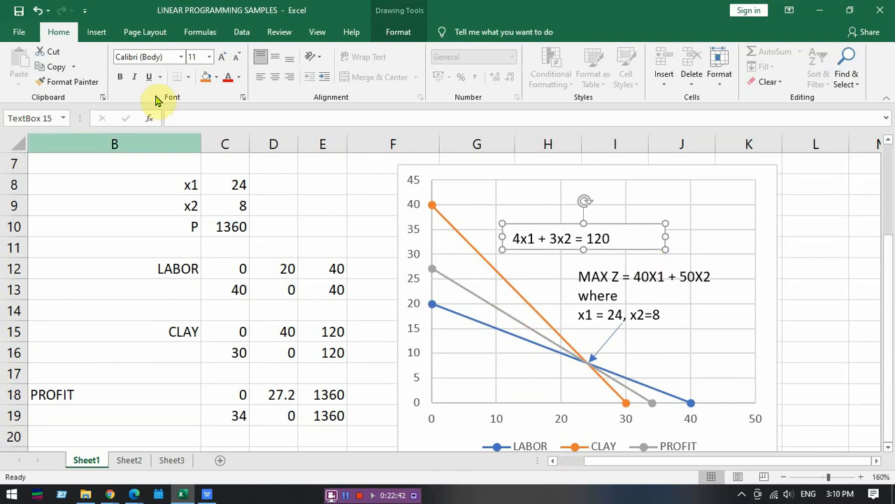
Draw an arrow from the 4x1 + 3x2 = 120 label to the clay line
left_click(96, 37)
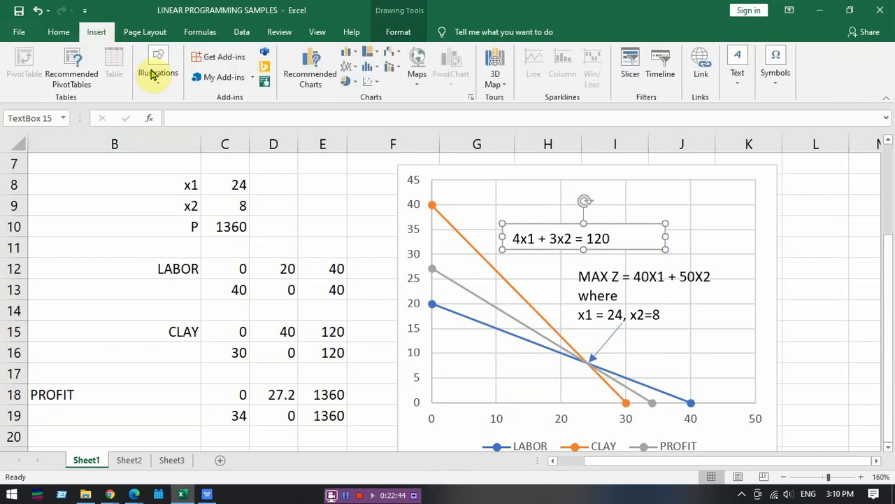
left_click(158, 73)
left_click(181, 122)
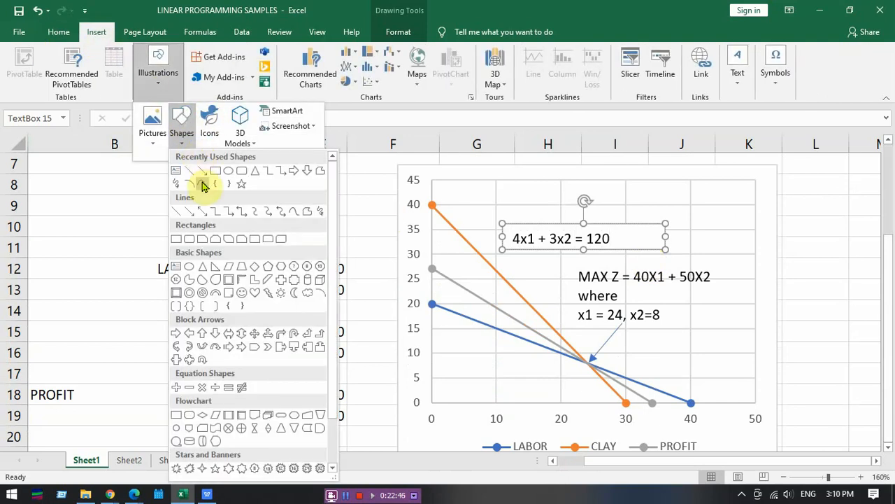
left_click(176, 176)
left_click_drag(551, 249, 512, 283)
left_click(792, 326)
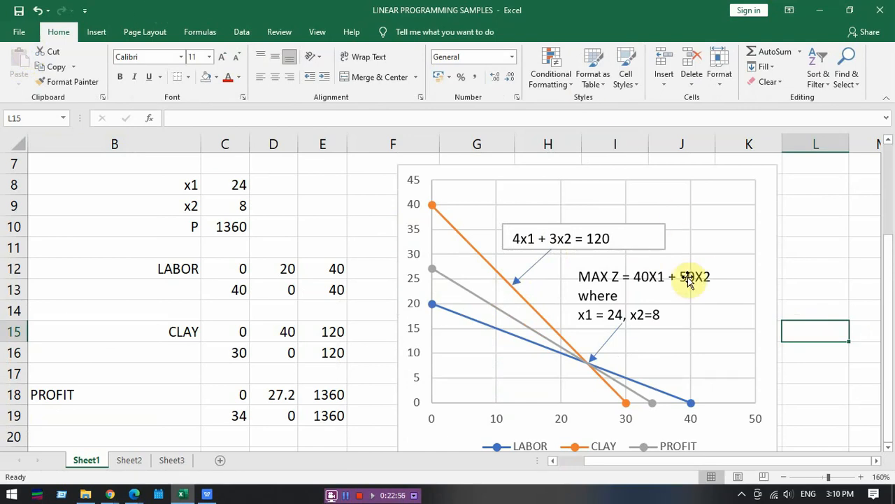
left_click(708, 277)
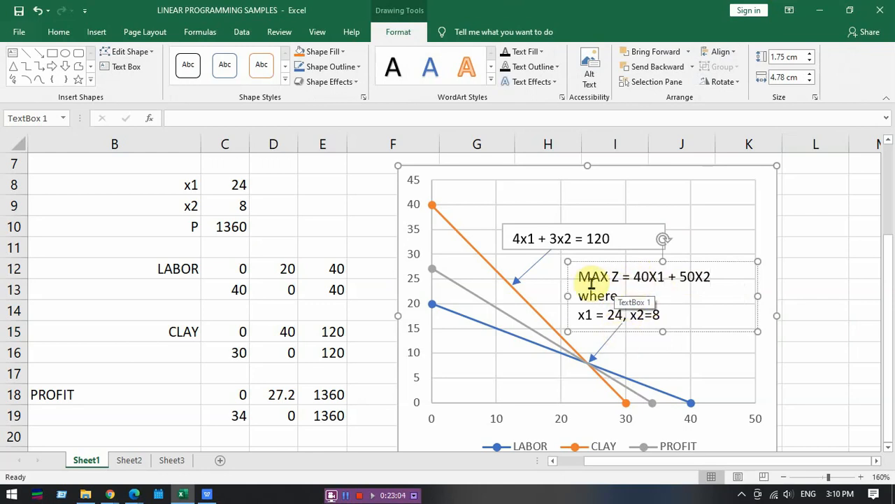
left_click_drag(578, 277, 733, 280)
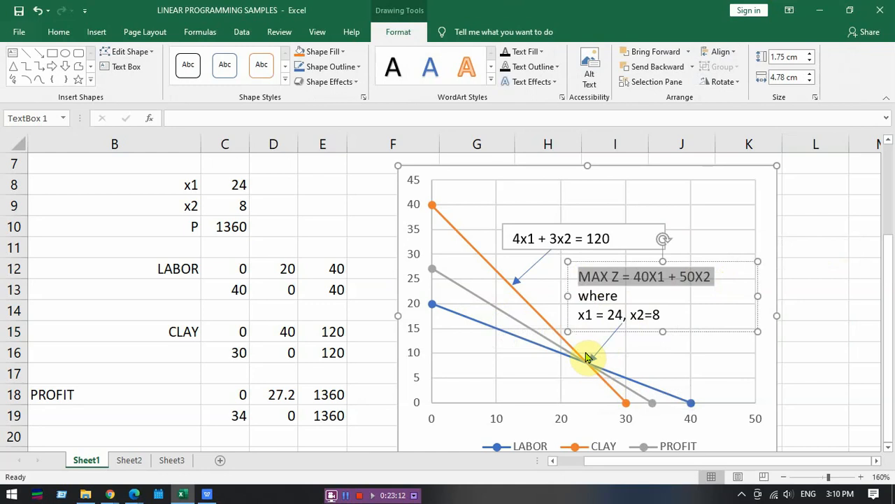
left_click(610, 279)
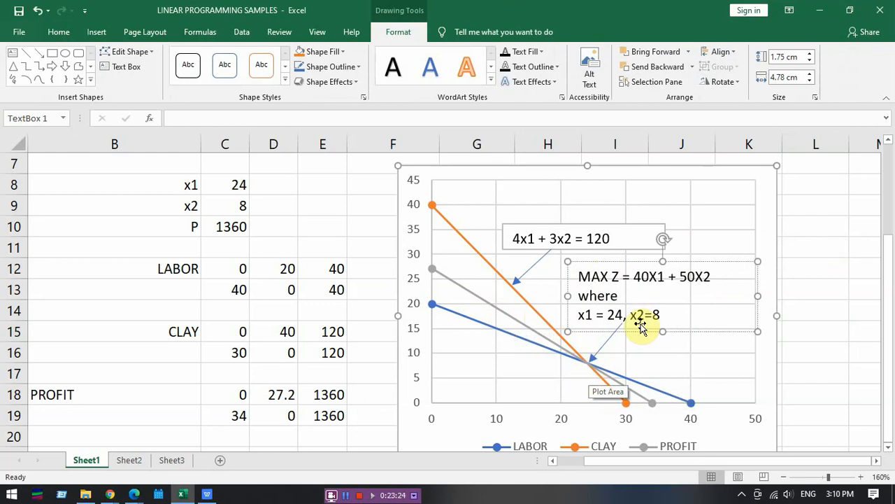
left_click(811, 298)
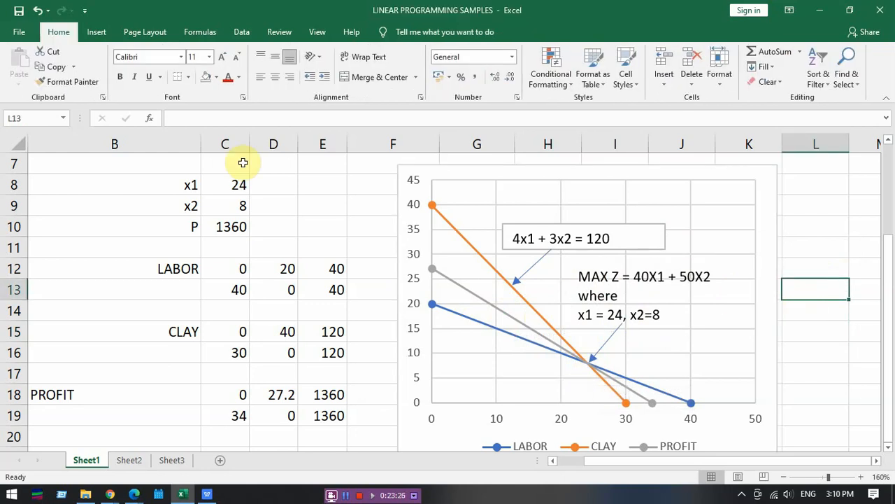
Add a text box reading x1 + 2x2 = 40 over the chart, above the labor line's lower end
left_click(98, 32)
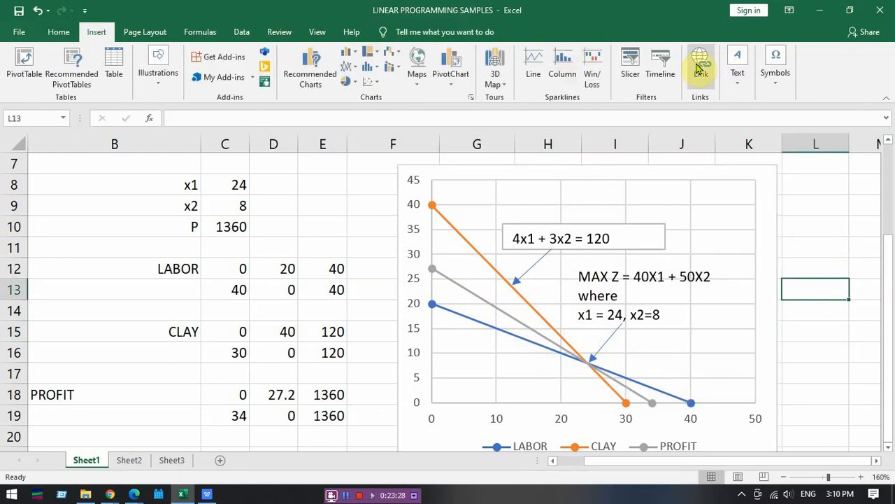
left_click(738, 74)
left_click(738, 124)
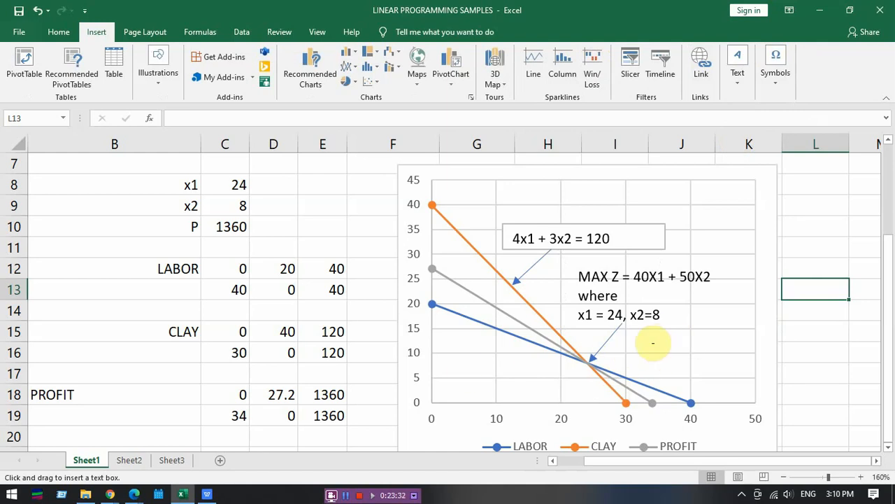
mouse_move(653, 343)
left_mouse_down()
mouse_move(731, 350)
mouse_move(769, 371)
left_mouse_up()
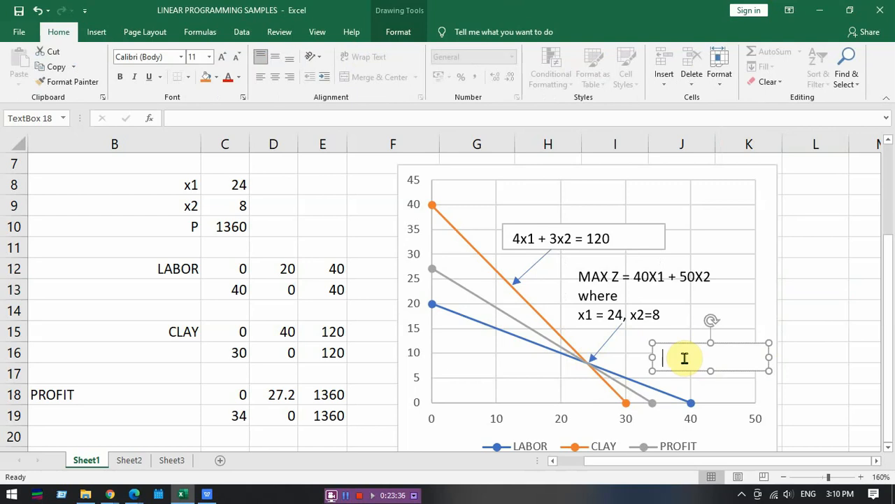
left_click_drag(890, 343, 887, 280)
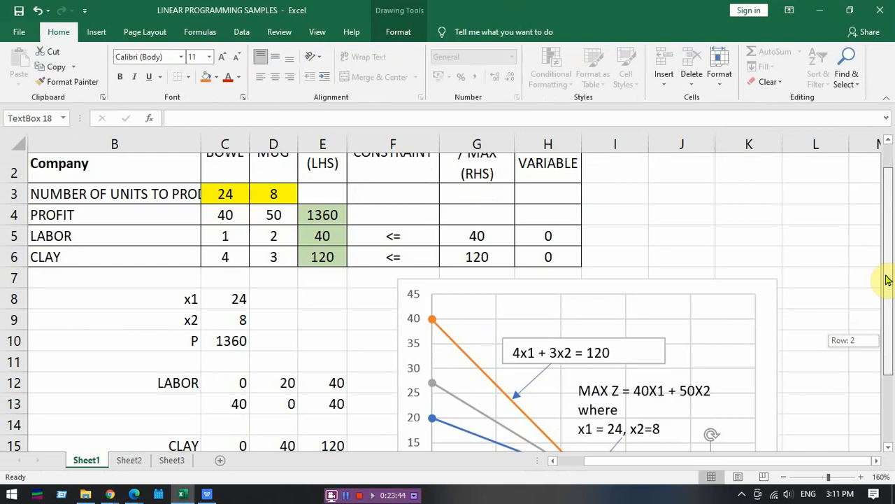
left_click_drag(887, 280, 892, 359)
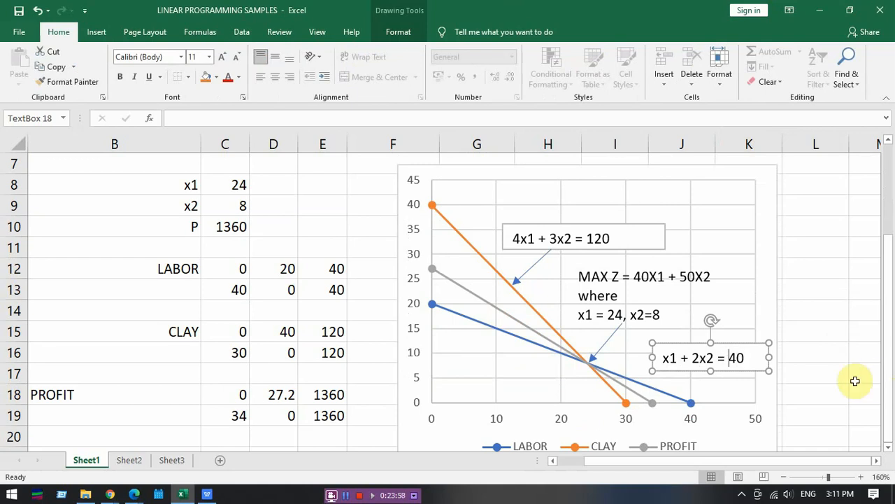
left_click(811, 321)
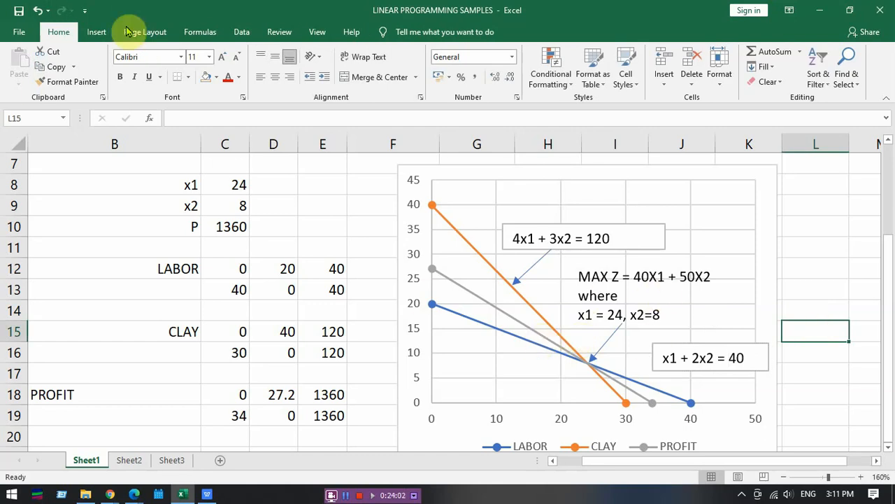
Draw an arrow from the x1 + 2x2 = 40 label to the labor line
left_click(98, 33)
left_click(158, 77)
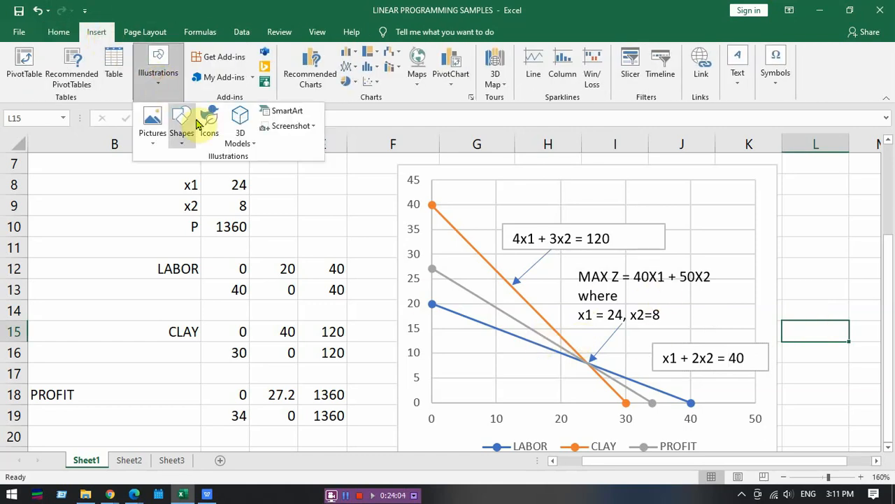
left_click(182, 125)
left_click(200, 172)
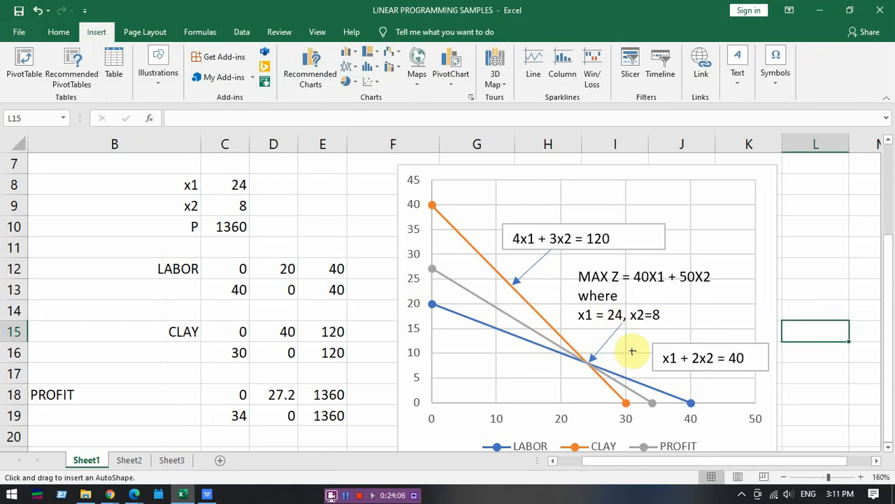
left_click_drag(663, 392, 664, 391)
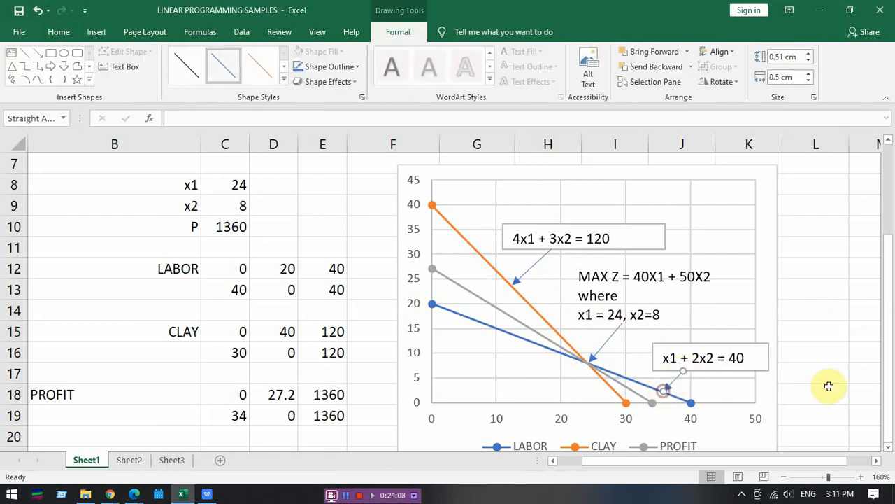
left_click(839, 372)
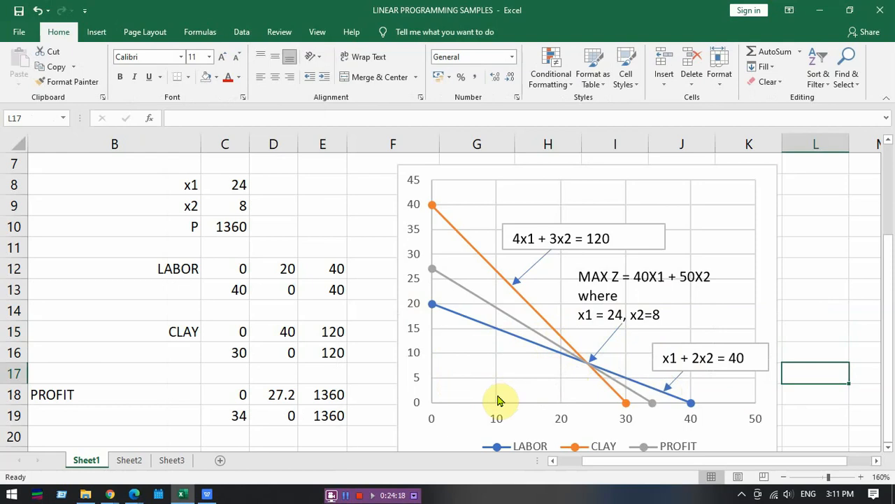
Draw a closed freeform shape over the chart's feasible area, with corners at (0, 20), the origin, (30, 0) and the lines' intersection
left_click(97, 34)
left_click(161, 79)
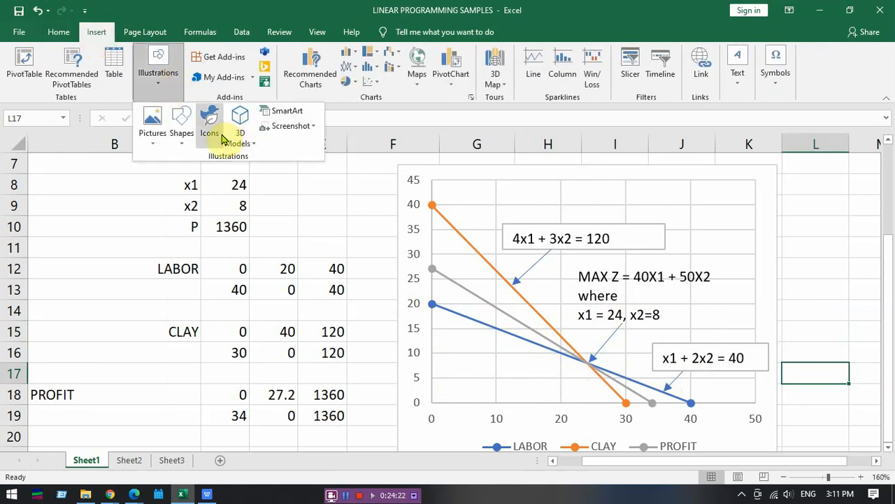
left_click(180, 129)
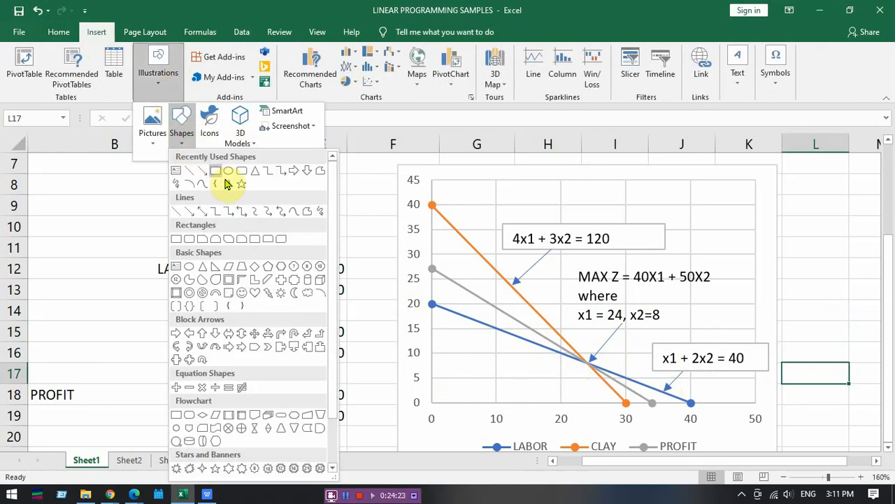
left_click(307, 212)
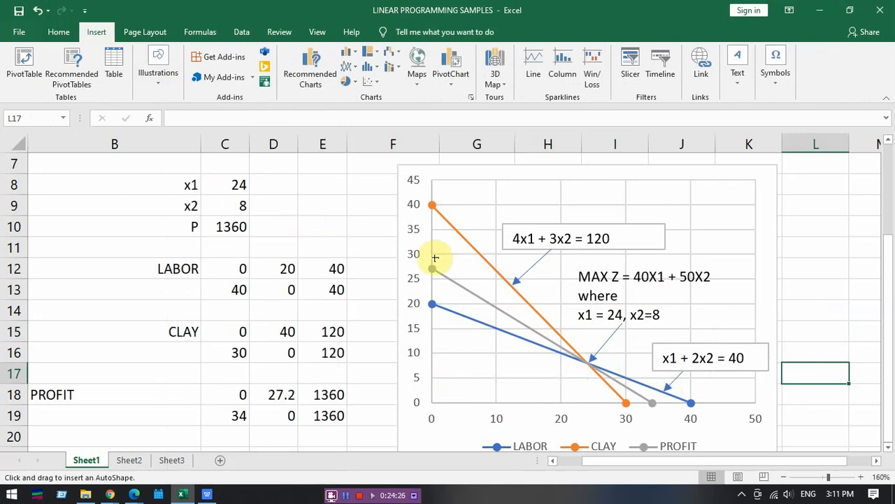
left_click(432, 303)
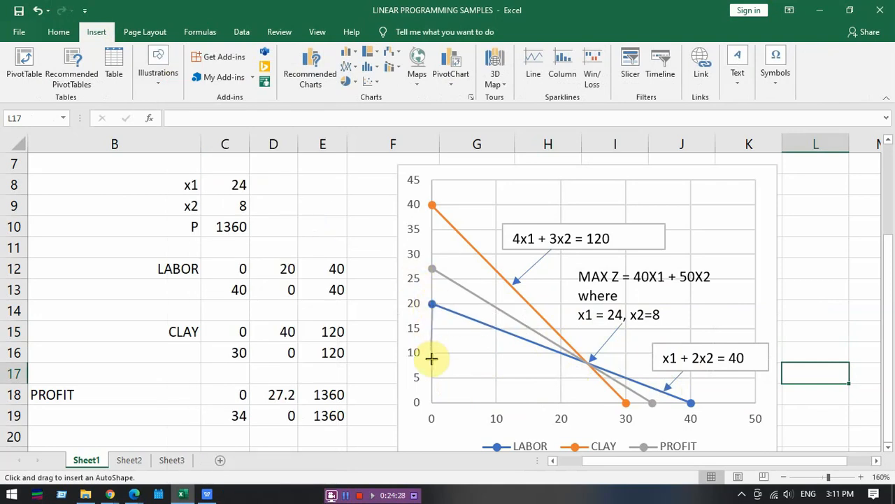
left_click(433, 402)
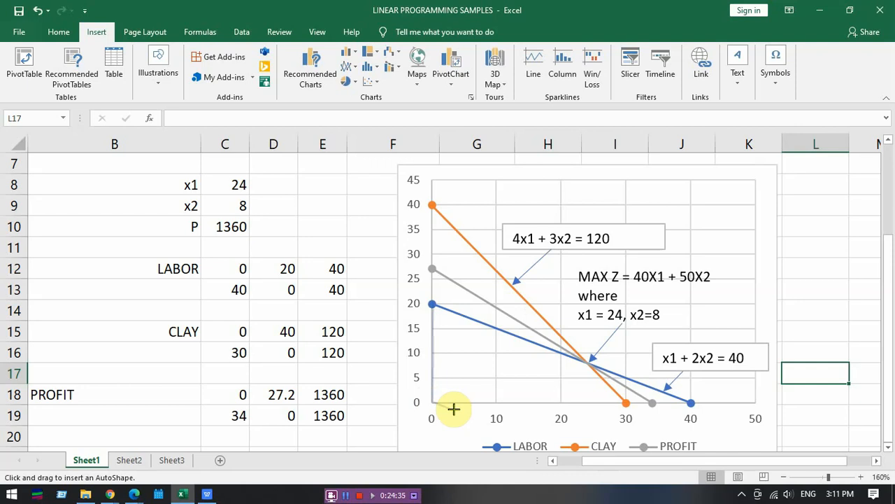
left_click(622, 403)
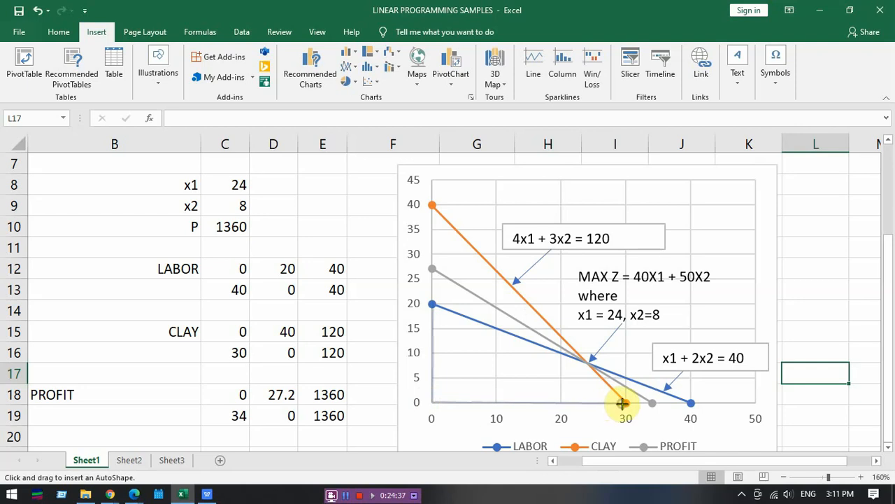
left_click(586, 362)
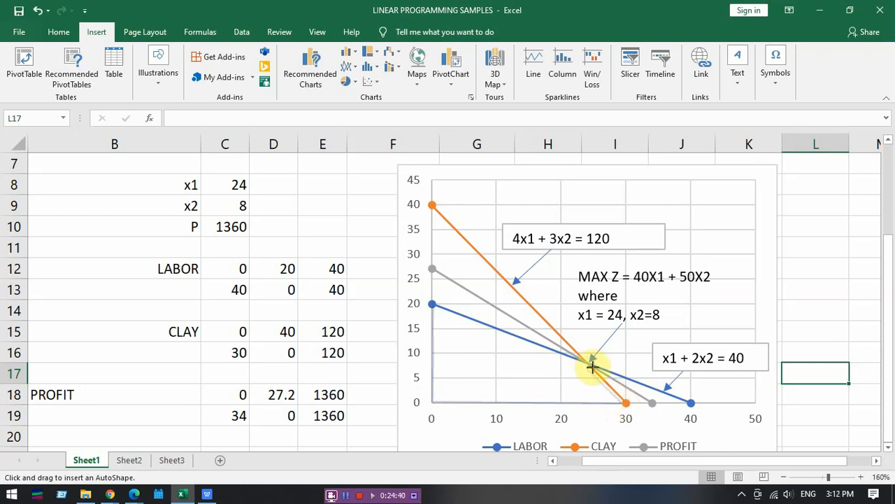
left_click(626, 402)
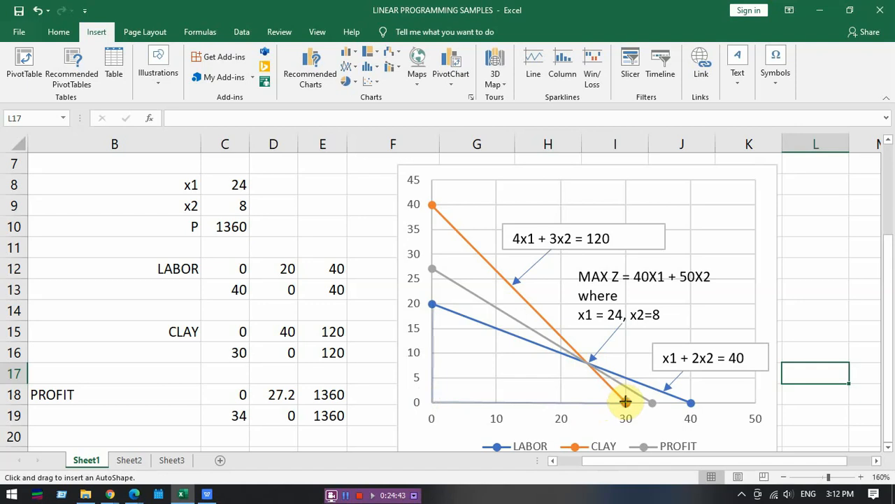
left_click(588, 362)
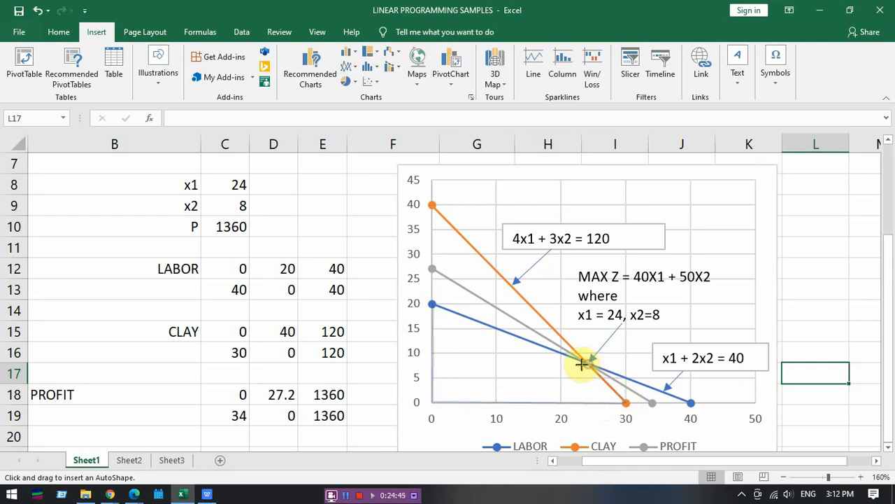
double_click(434, 305)
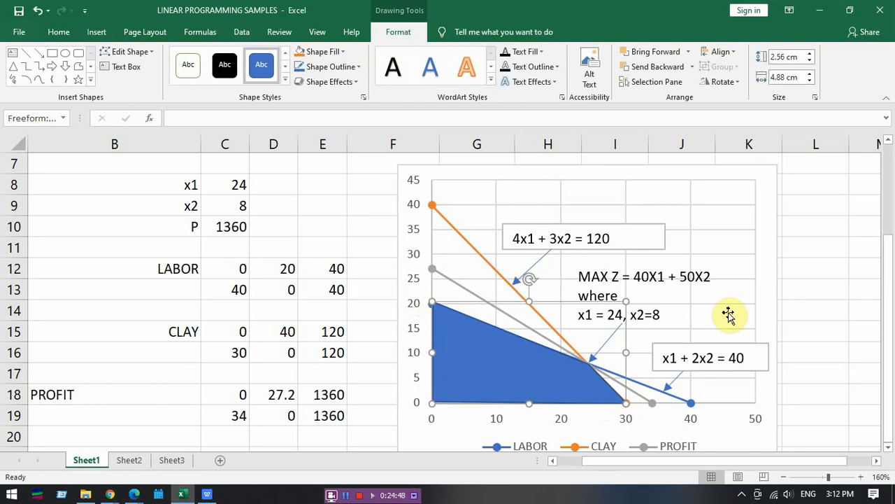
left_click(821, 331)
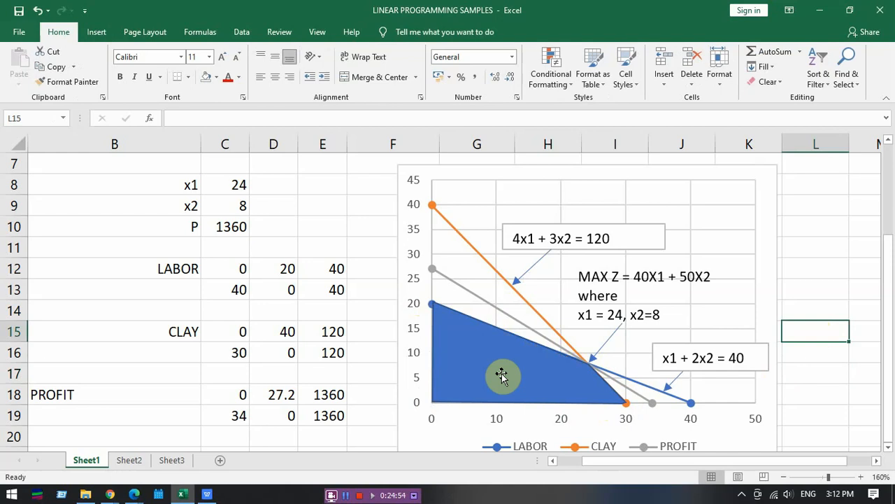
Add a text box reading FEASIBLE REGION inside the blue shaded area and resize it to fit both words on two lines
left_click(97, 31)
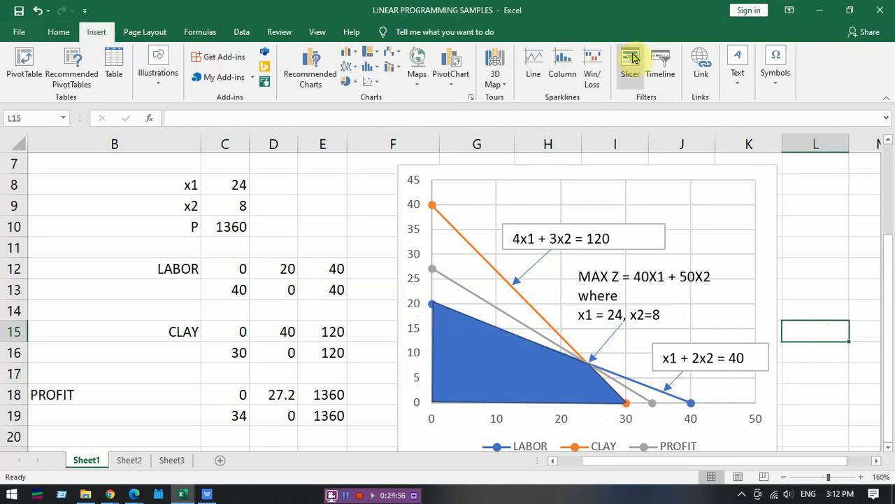
left_click(738, 70)
left_click(736, 124)
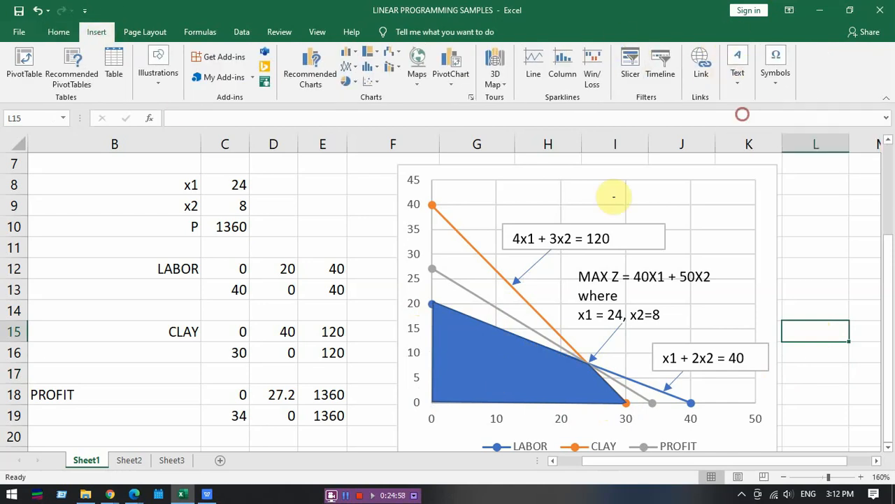
mouse_move(445, 344)
left_mouse_down()
mouse_move(568, 376)
mouse_move(556, 380)
left_mouse_up()
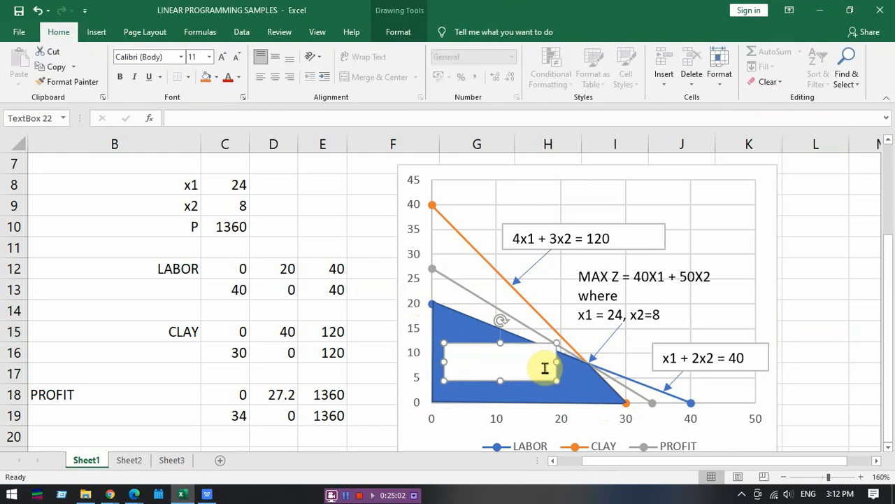
type("FEASIBLE REGIO")
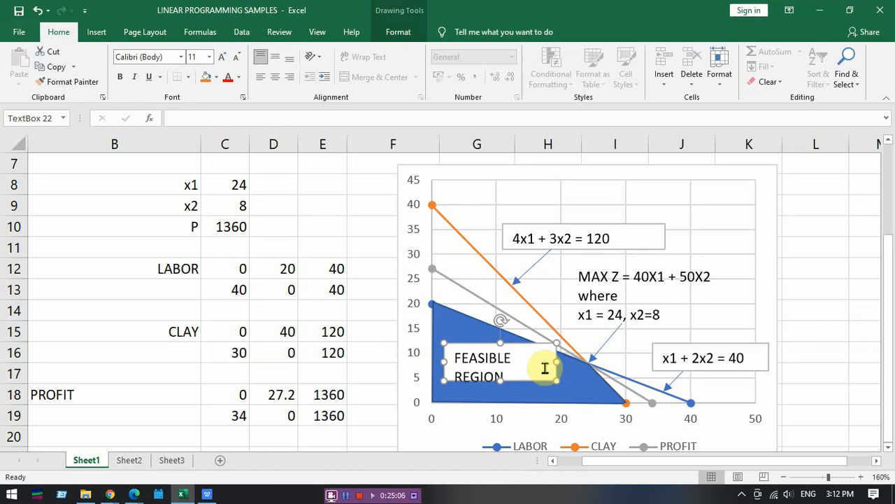
type("N")
mouse_move(558, 380)
left_mouse_down()
mouse_move(539, 394)
mouse_move(492, 400)
left_mouse_up()
left_click(804, 353)
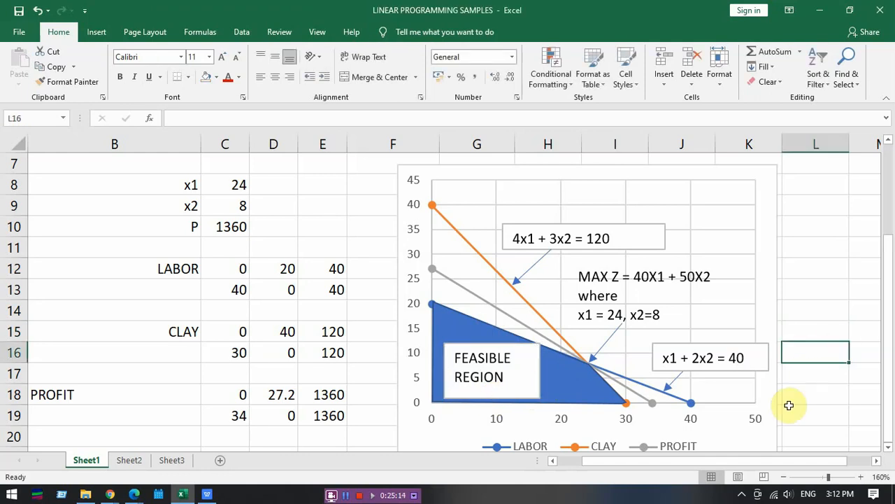
Review the finished chart against the linear programming model, the Beaver Creek Pottery table and the reference graph in column A
left_click_drag(668, 462, 650, 468)
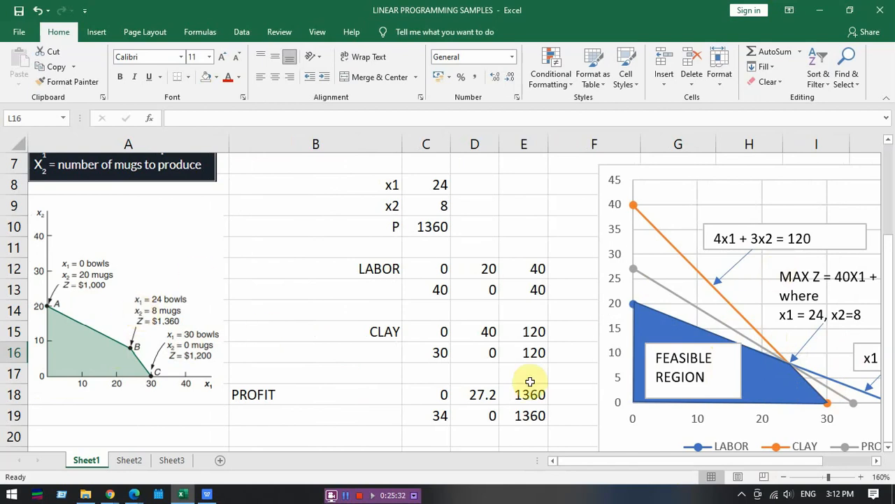
mouse_move(615, 463)
left_mouse_down()
mouse_move(656, 466)
mouse_move(618, 459)
left_mouse_up()
scroll(633, 334, "up", 2)
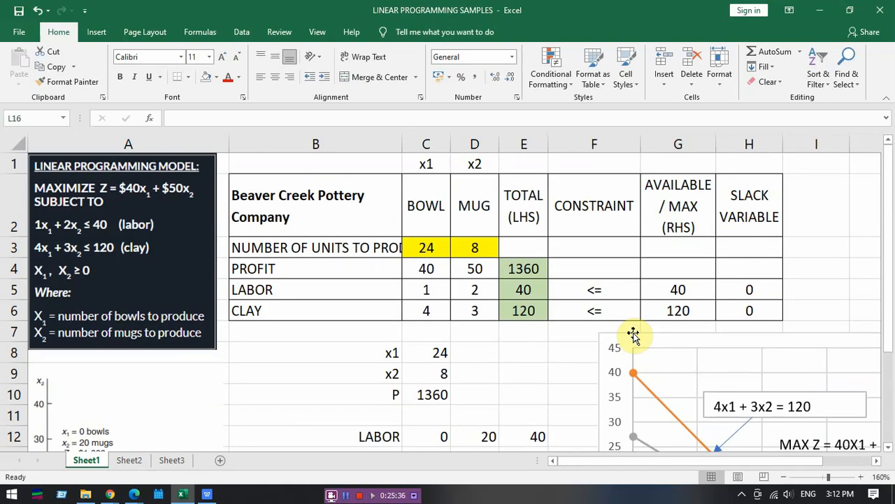
scroll(633, 334, "down", 5)
scroll(867, 321, "up", 5)
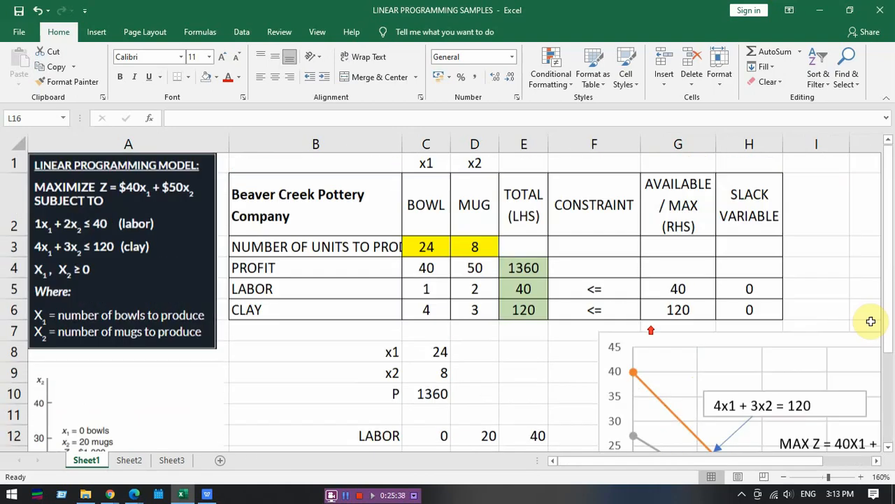
left_click_drag(892, 332, 892, 419)
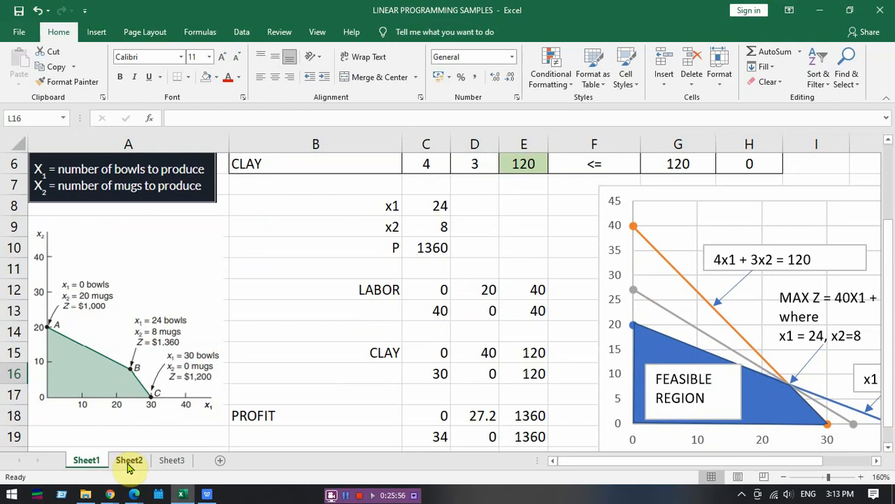
left_click_drag(890, 322, 890, 257)
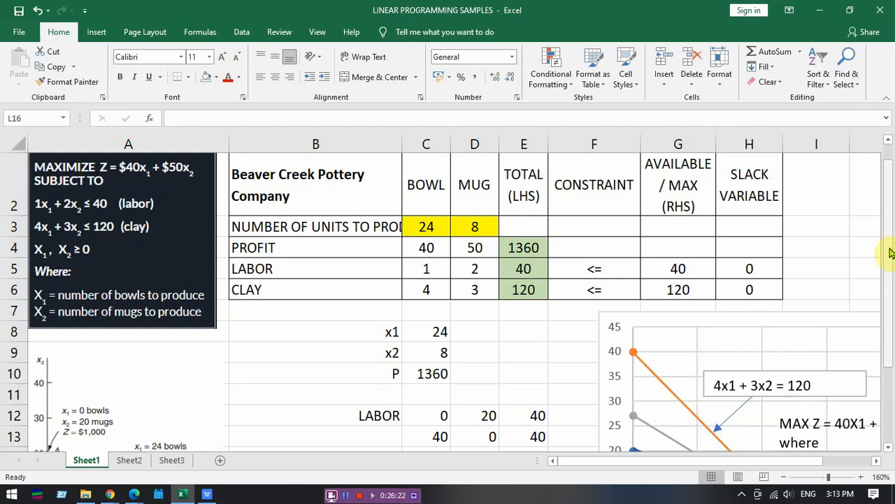
left_click_drag(890, 254, 889, 288)
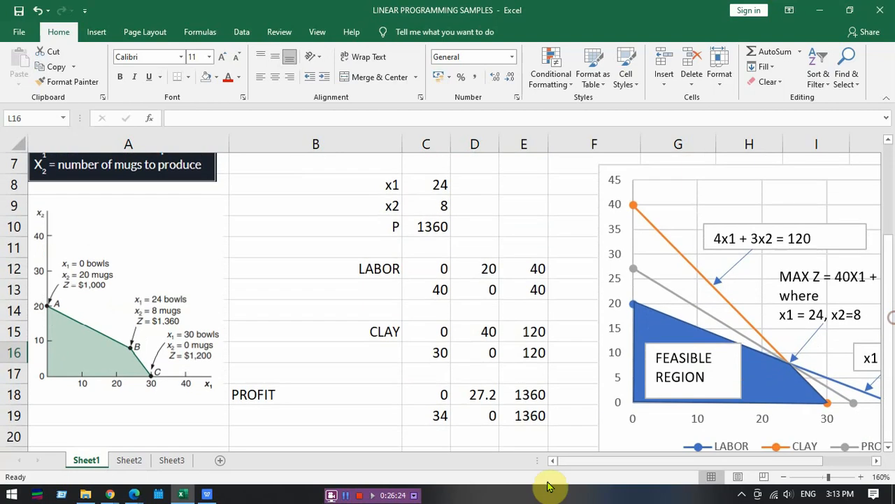